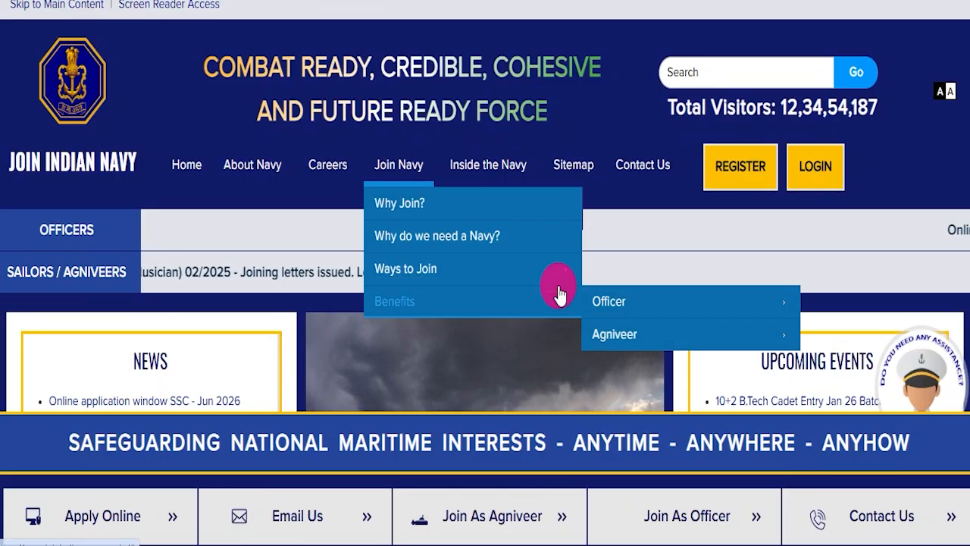
- Look through the Join Indian Navy home page's news, upcoming events and photo carousel
scroll(635, 244, down, 1)
scroll(635, 244, down, 8)
scroll(502, 260, up, 5)
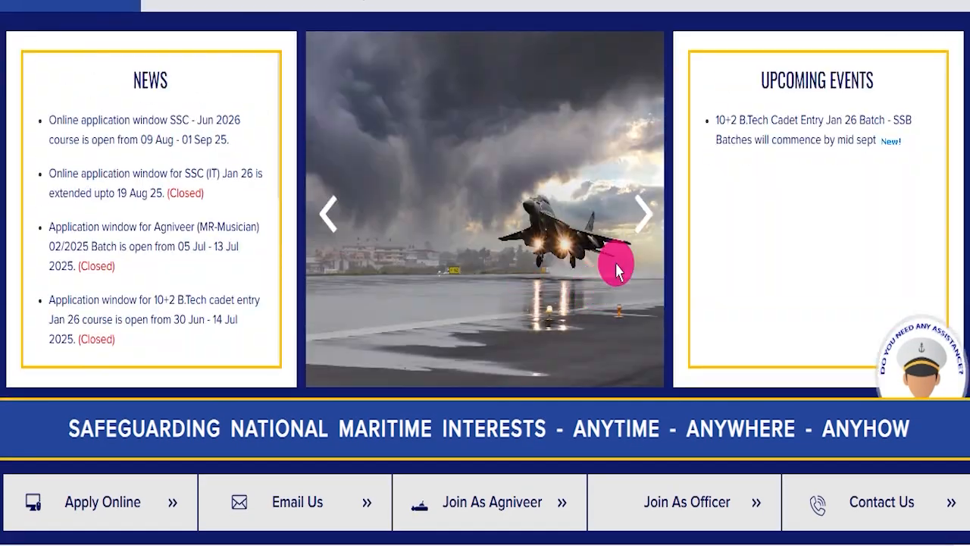
click(633, 218)
click(632, 219)
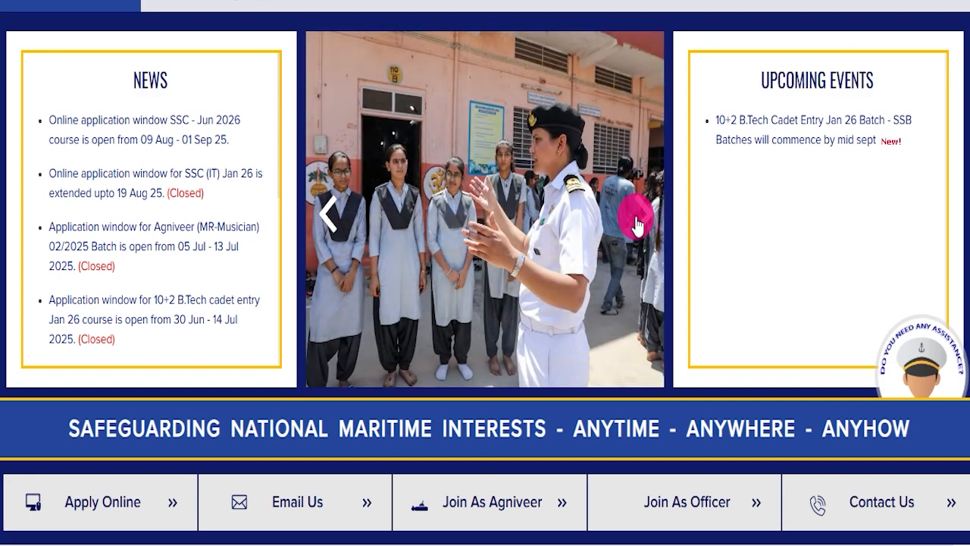
click(636, 224)
click(635, 225)
click(636, 225)
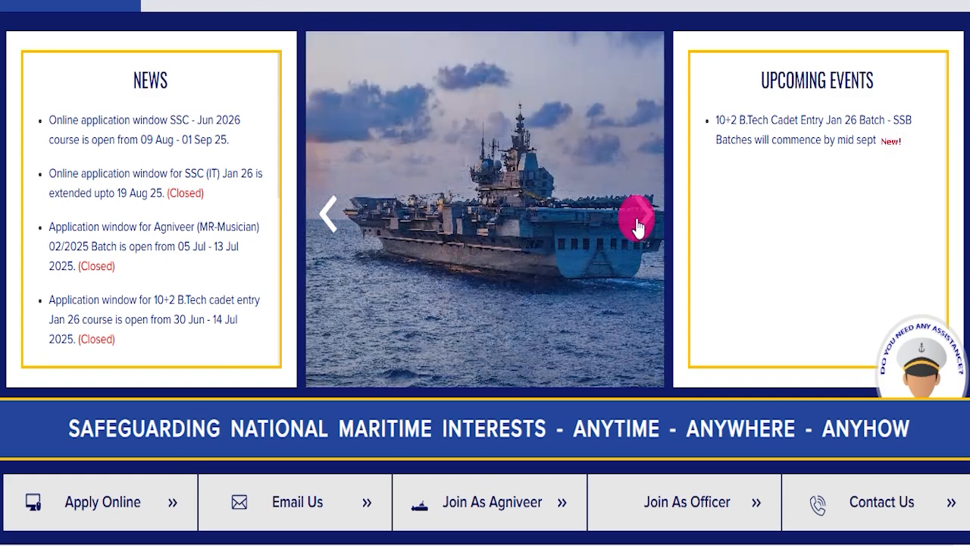
scroll(298, 191, up, 5)
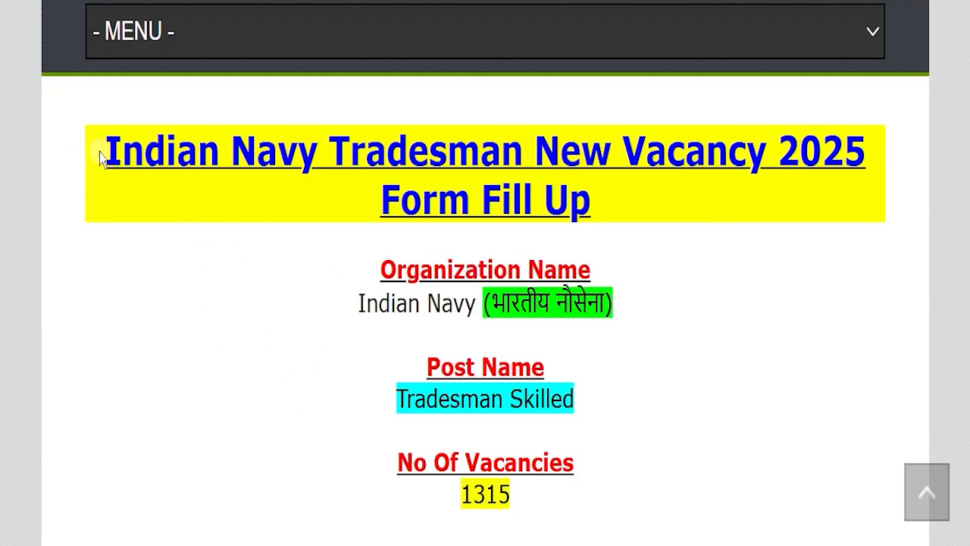
- Examine the Indian Navy Tradesman New Vacancy 2025 heading and the header of the IndSarkariNaukri site
drag(101, 155, 595, 216)
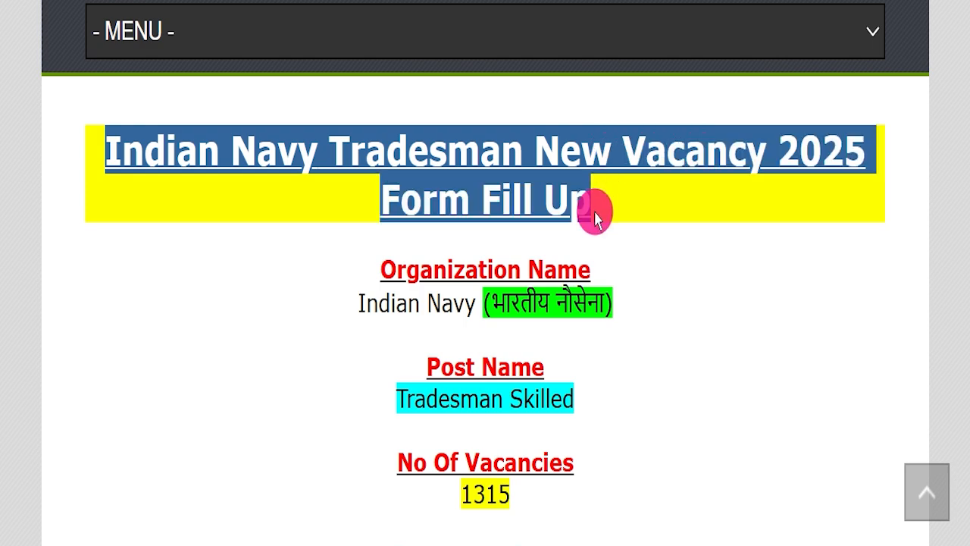
click(344, 326)
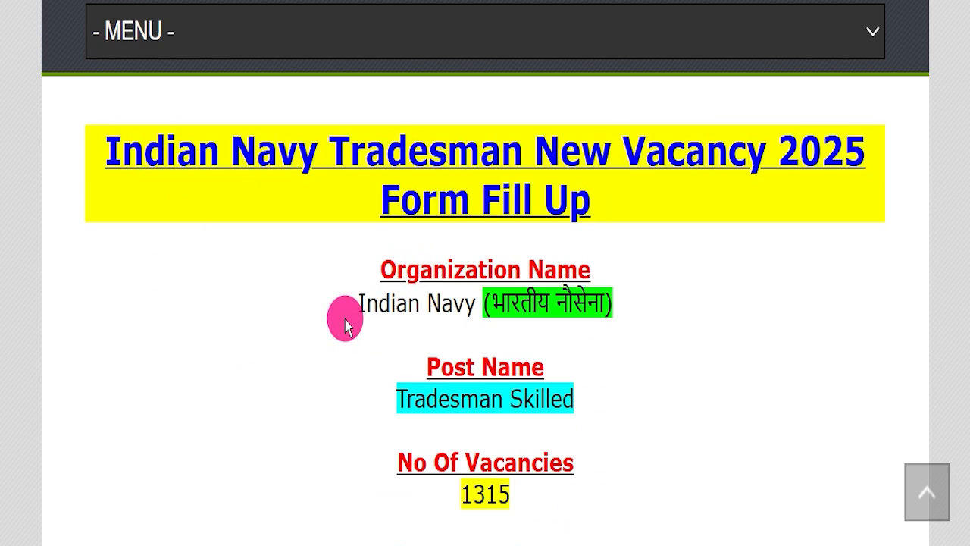
scroll(345, 326, up, 10)
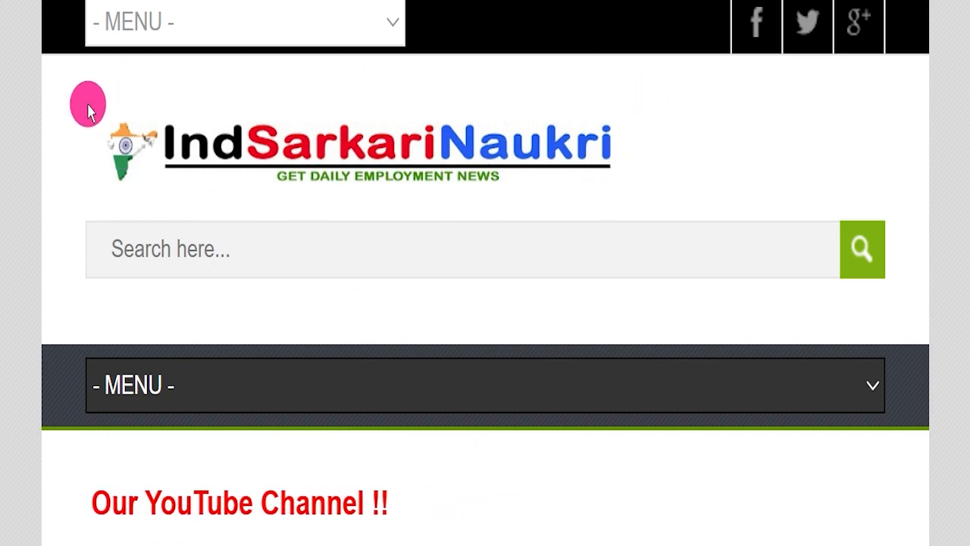
scroll(439, 212, down, 10)
scroll(443, 250, down, 1)
scroll(440, 239, down, 2)
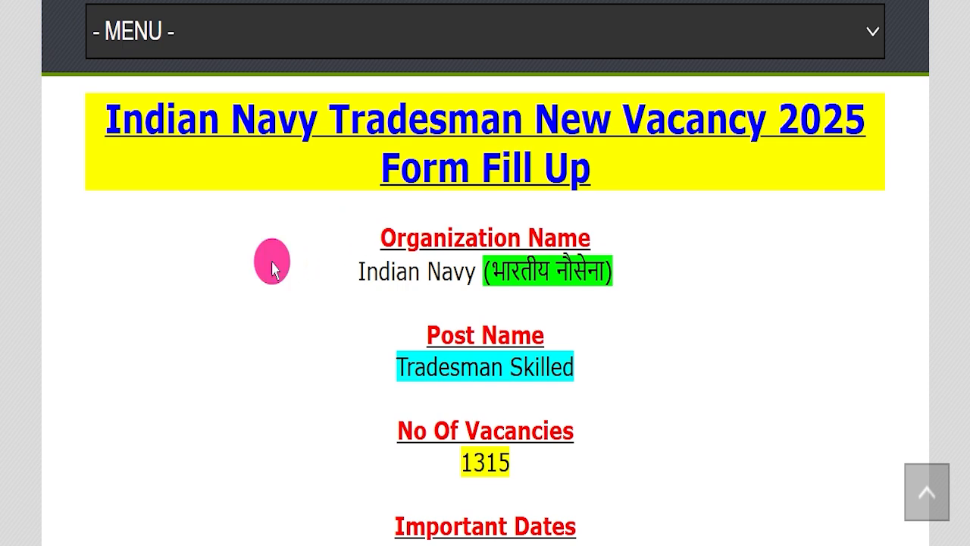
- Read the Tradesman vacancy's title, organization name, post name and number of vacancies, highlighting each entry
drag(103, 119, 593, 214)
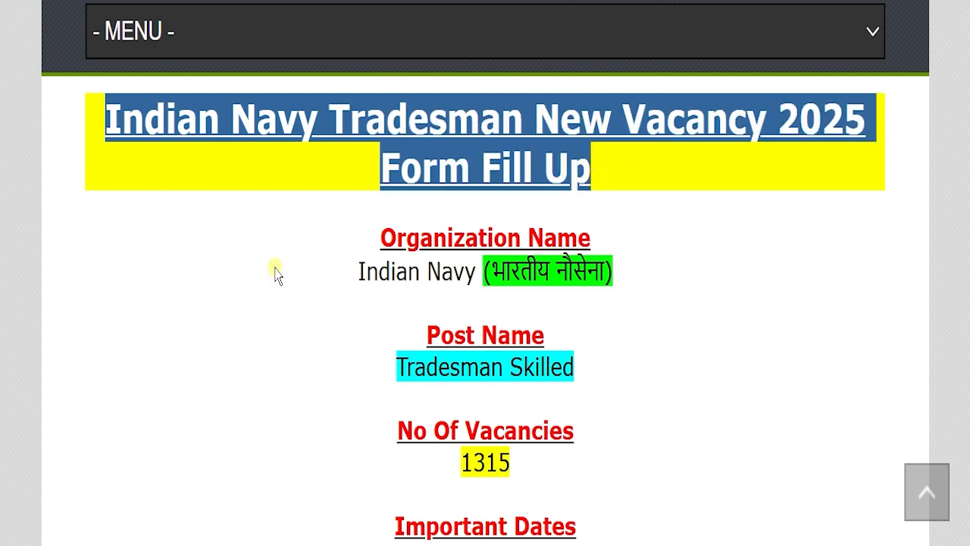
drag(266, 269, 677, 265)
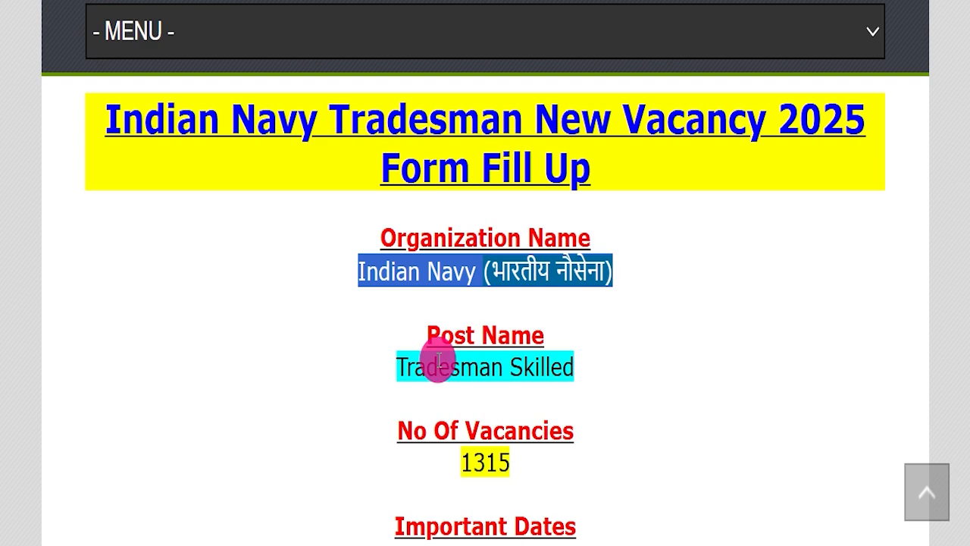
drag(336, 353, 553, 379)
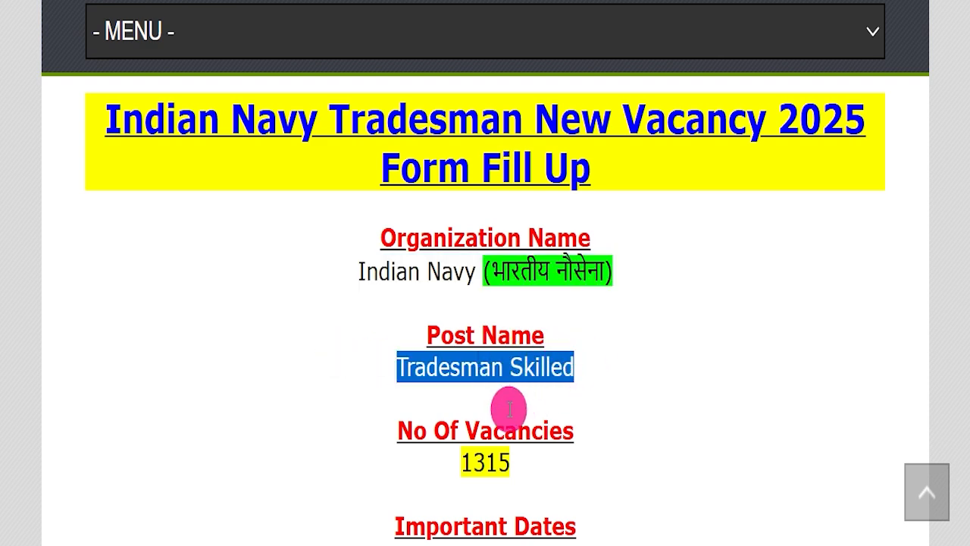
drag(402, 454, 610, 466)
scroll(610, 466, down, 4)
click(759, 264)
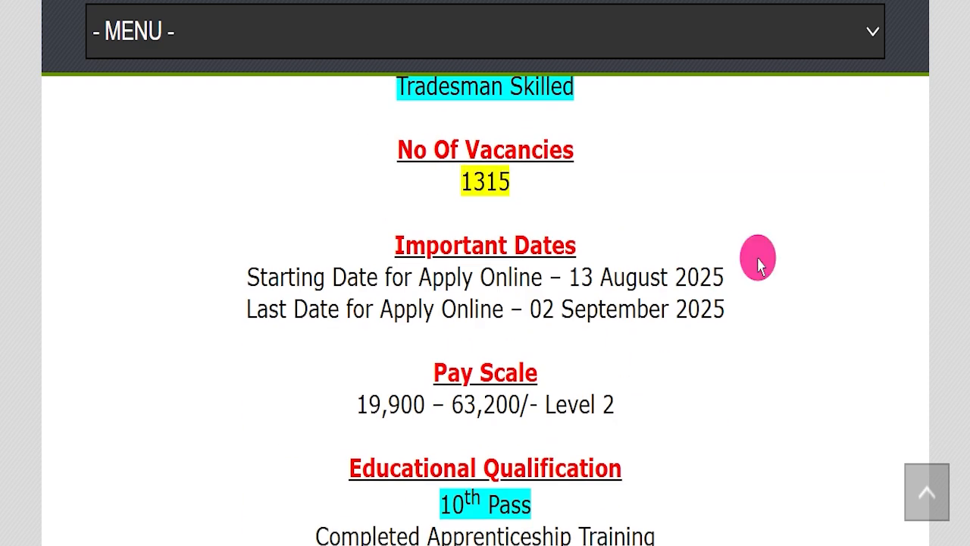
- Mark the last application date, pay scale and 10th Pass qualification with red pen strokes, and clear the marks
mouse_move(515, 310)
mouse_down()
mouse_move(732, 305)
mouse_move(963, 97)
mouse_up()
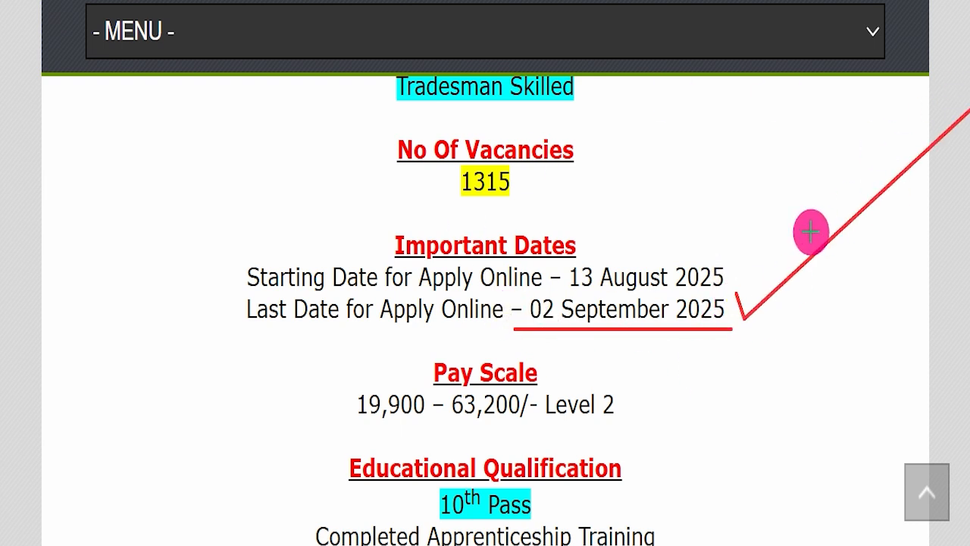
mouse_move(326, 412)
mouse_down()
mouse_move(596, 416)
mouse_move(646, 400)
mouse_up()
drag(565, 500, 803, 389)
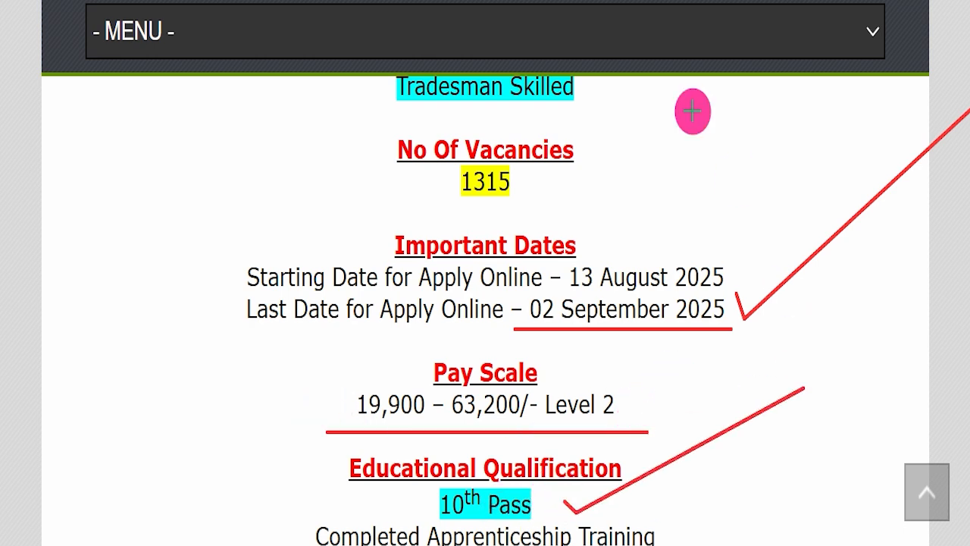
key(Escape)
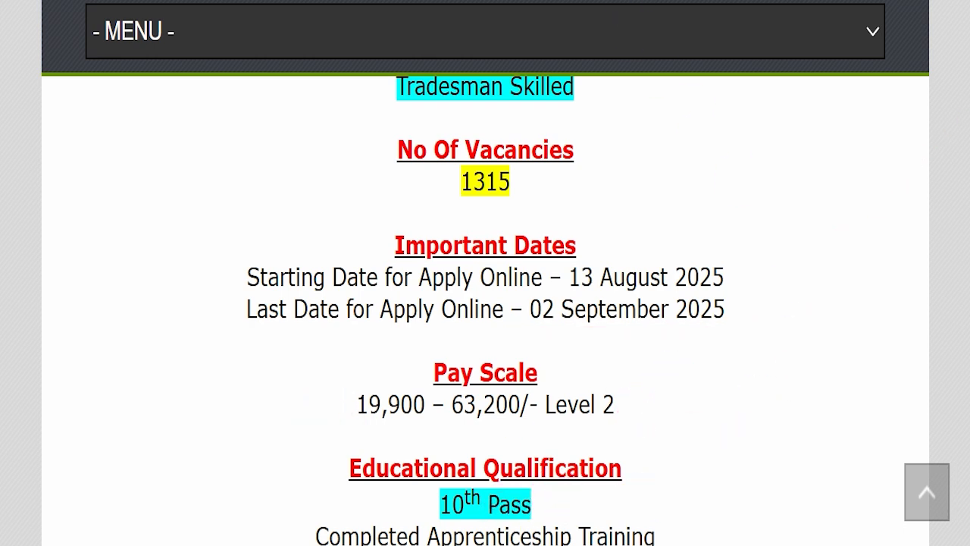
- Review the age limit and application fee for the vacancy, highlighting both values
scroll(535, 297, down, 5)
drag(370, 274, 599, 243)
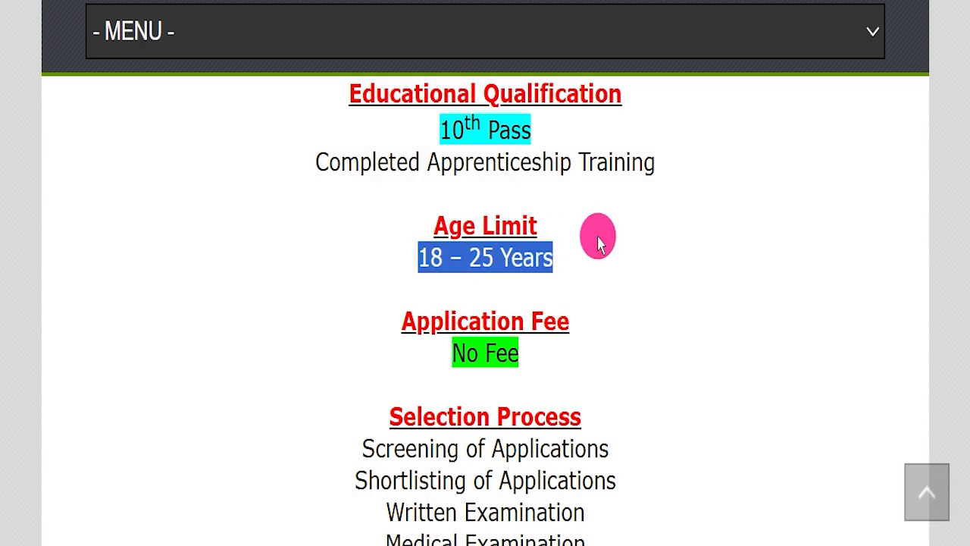
drag(385, 346, 568, 346)
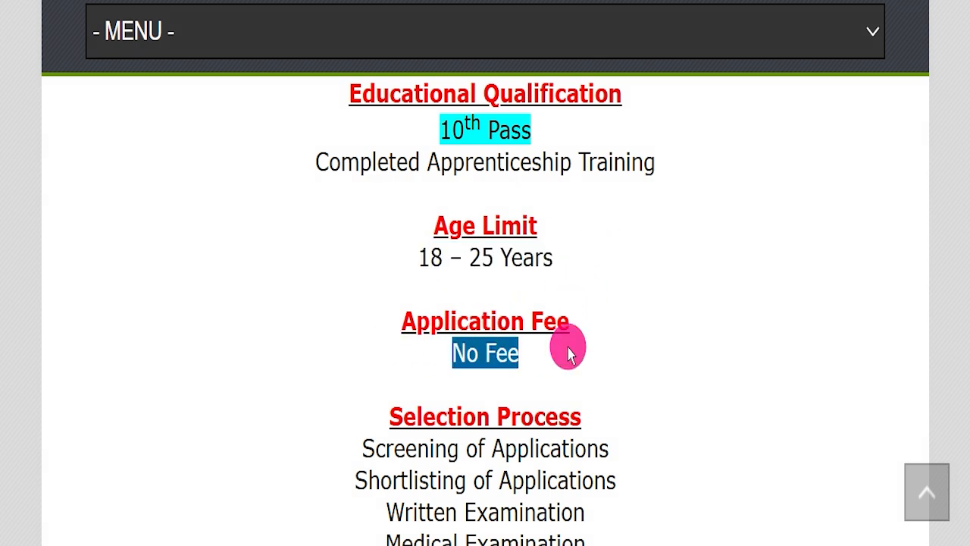
- Read the selection process stages one by one, highlighting each from application screening to medical examination
scroll(690, 280, down, 2)
scroll(690, 281, down, 1)
click(704, 245)
drag(360, 262, 628, 256)
drag(308, 281, 617, 275)
drag(387, 322, 592, 319)
drag(353, 348, 615, 347)
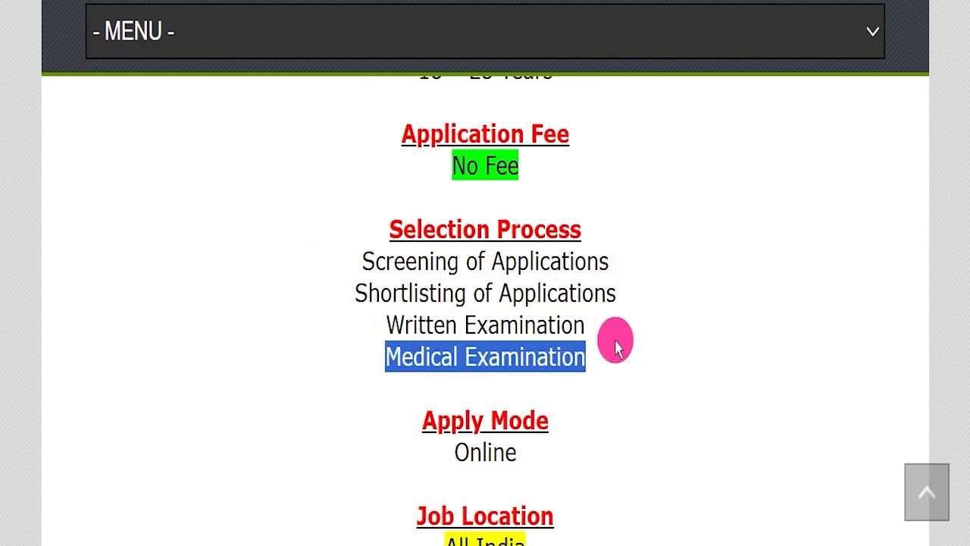
- Review the apply mode, job location and official website entries of the vacancy
drag(364, 454, 649, 429)
scroll(650, 429, down, 1)
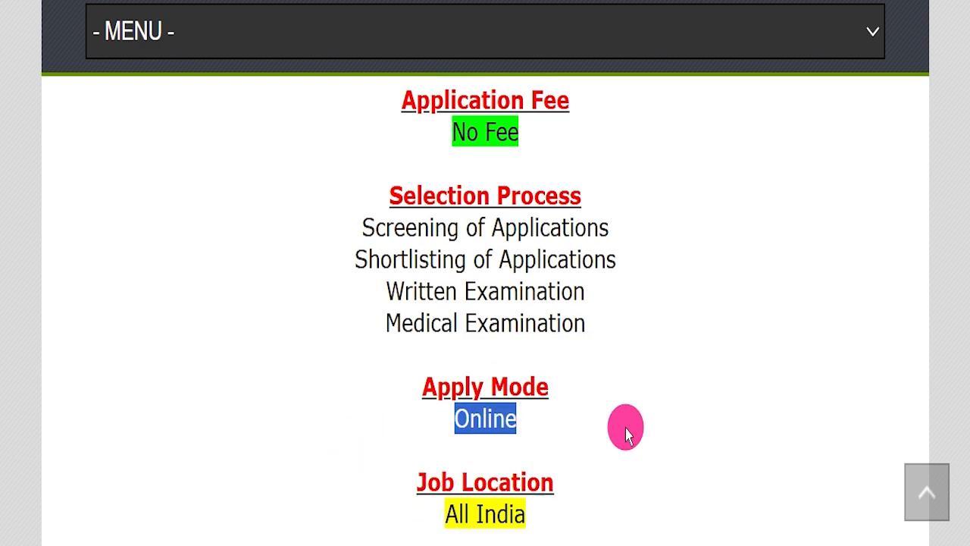
drag(370, 448, 660, 412)
scroll(660, 412, down, 2)
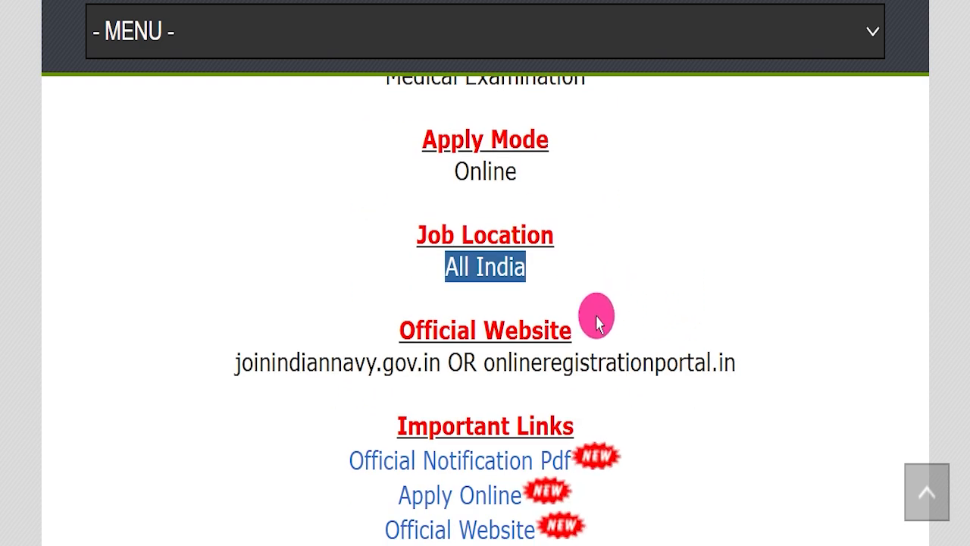
drag(478, 347, 762, 349)
click(764, 345)
- Open the official notification PDF from the important links and read its vacancy, age relaxation, selection and application guideline sections
scroll(765, 341, down, 2)
drag(342, 264, 564, 267)
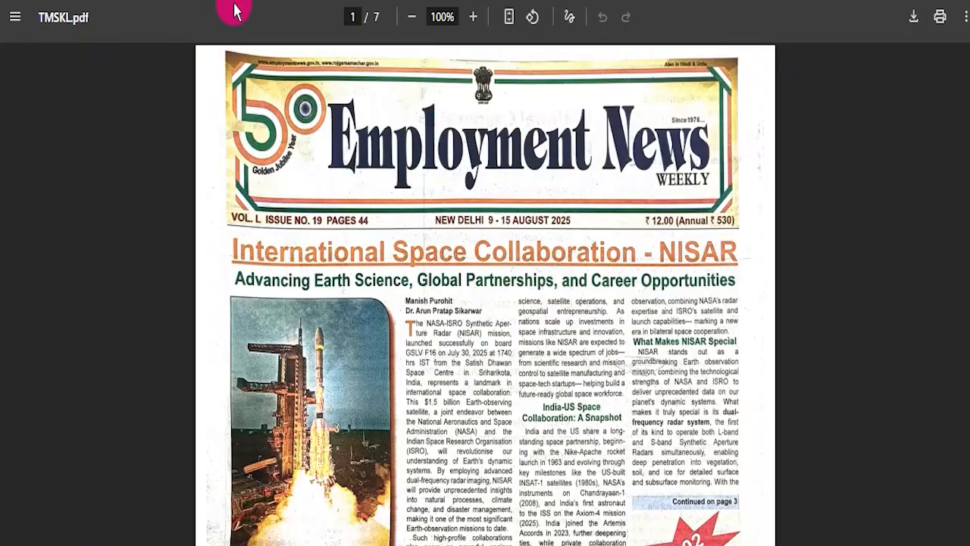
scroll(432, 368, down, 10)
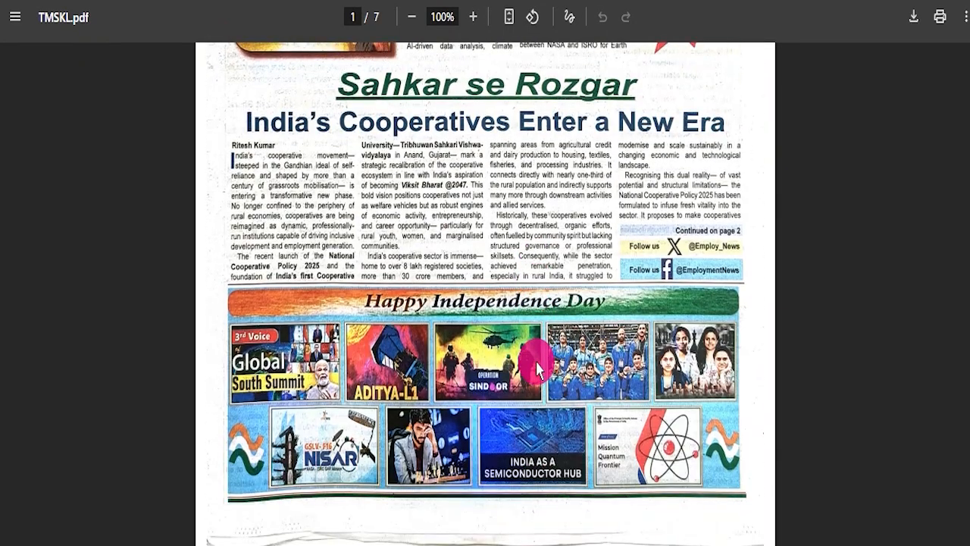
scroll(533, 371, down, 1)
scroll(417, 228, up, 2)
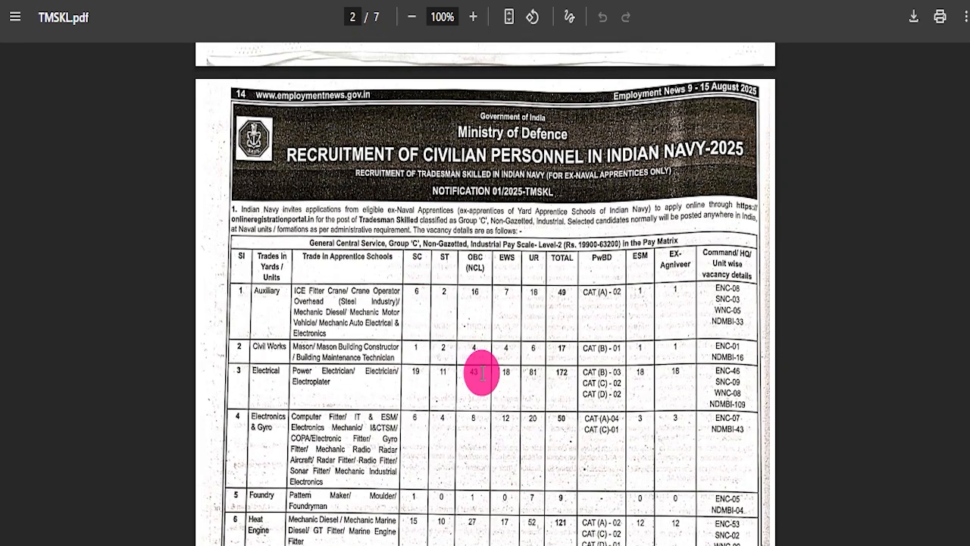
scroll(450, 318, down, 12)
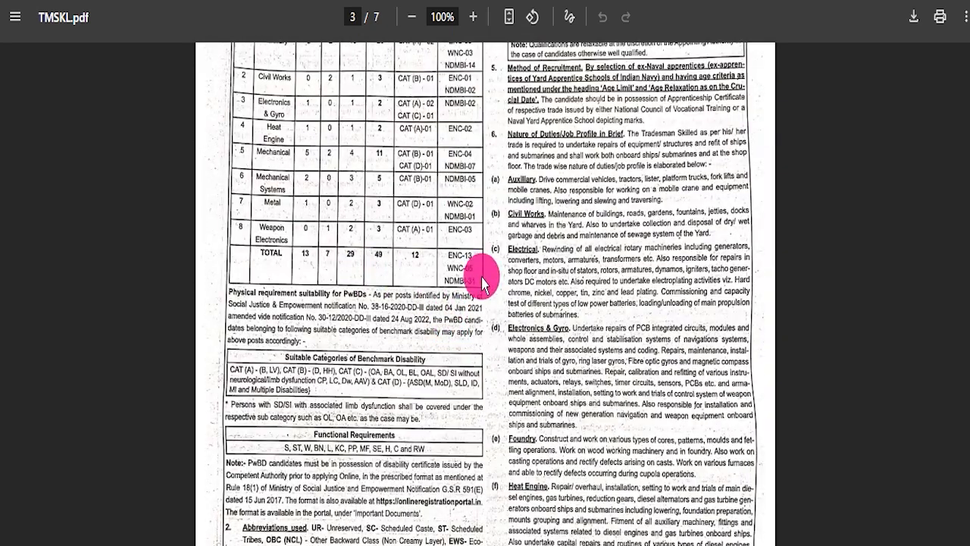
scroll(477, 307, down, 6)
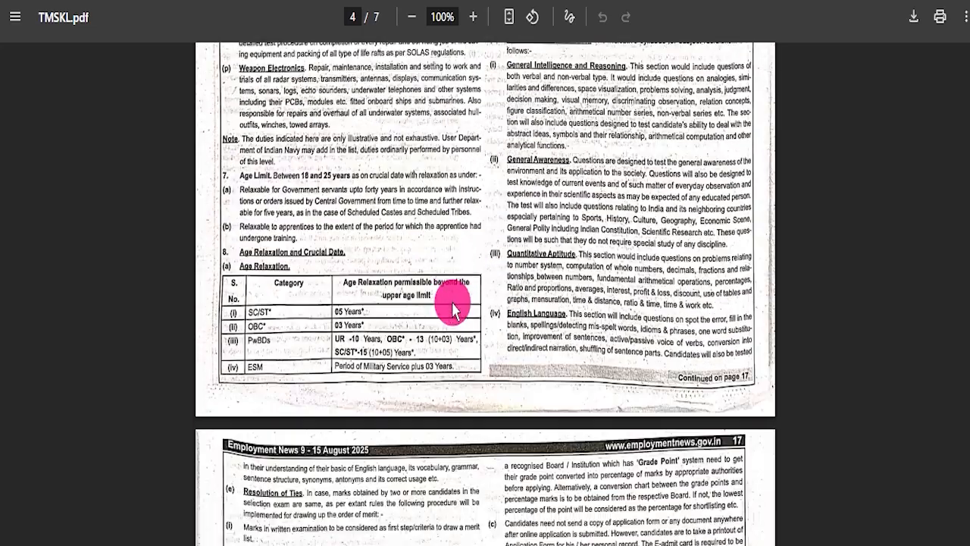
scroll(455, 311, down, 5)
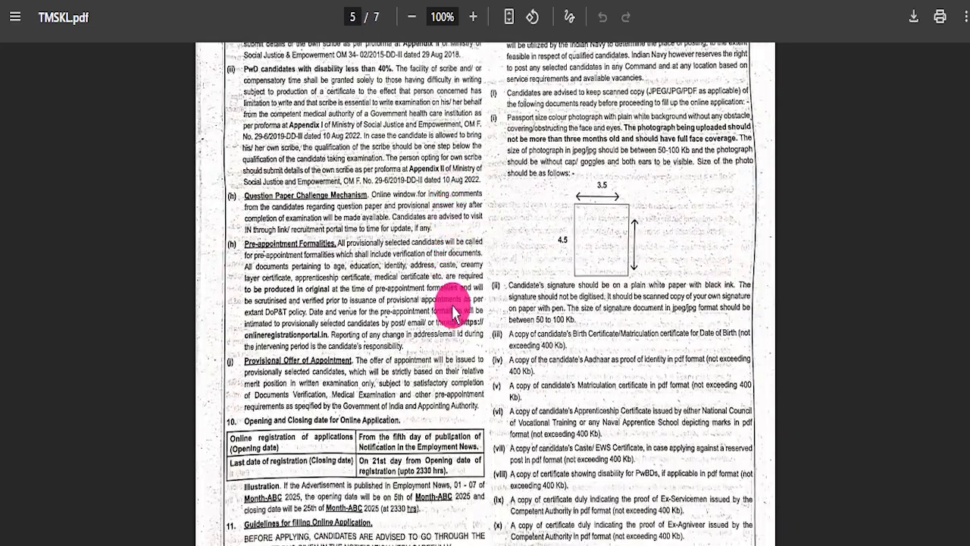
scroll(453, 309, down, 4)
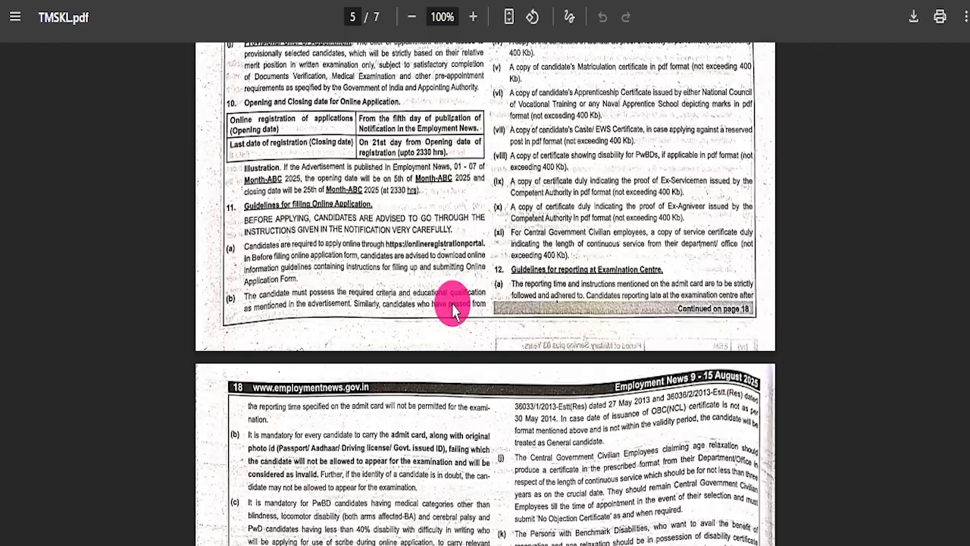
- Go back through the notification PDF to the trade-wise vacancy table on page 2
scroll(452, 306, up, 11)
scroll(452, 306, up, 18)
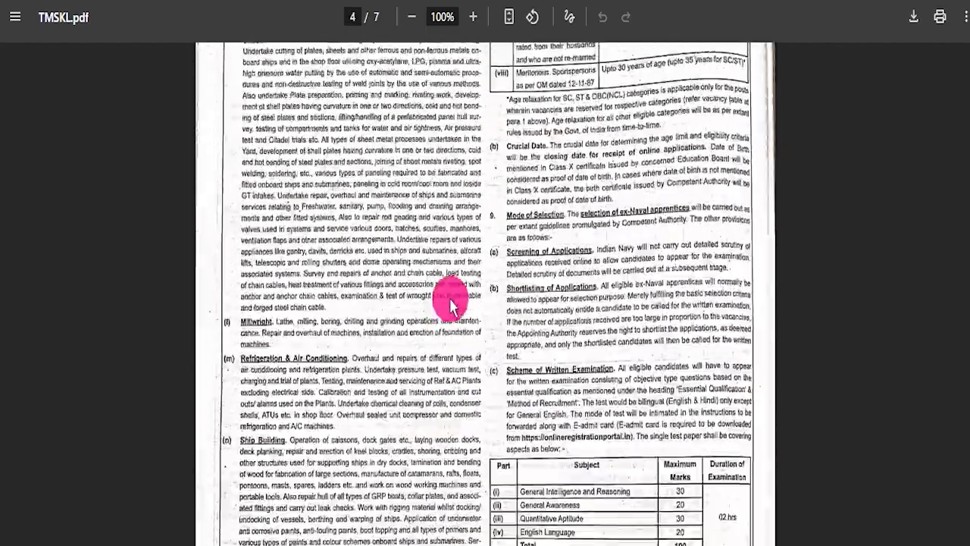
scroll(454, 322, up, 15)
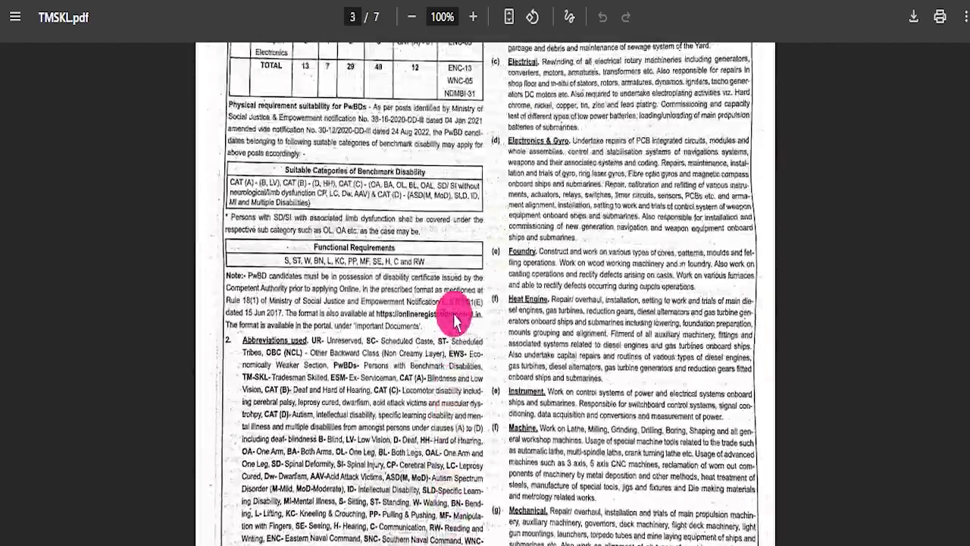
scroll(455, 322, up, 11)
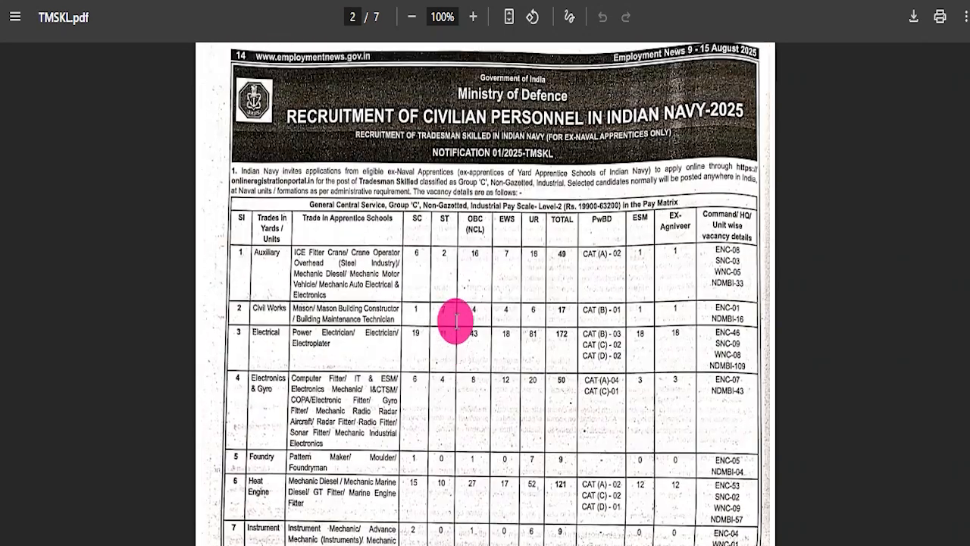
scroll(452, 320, down, 3)
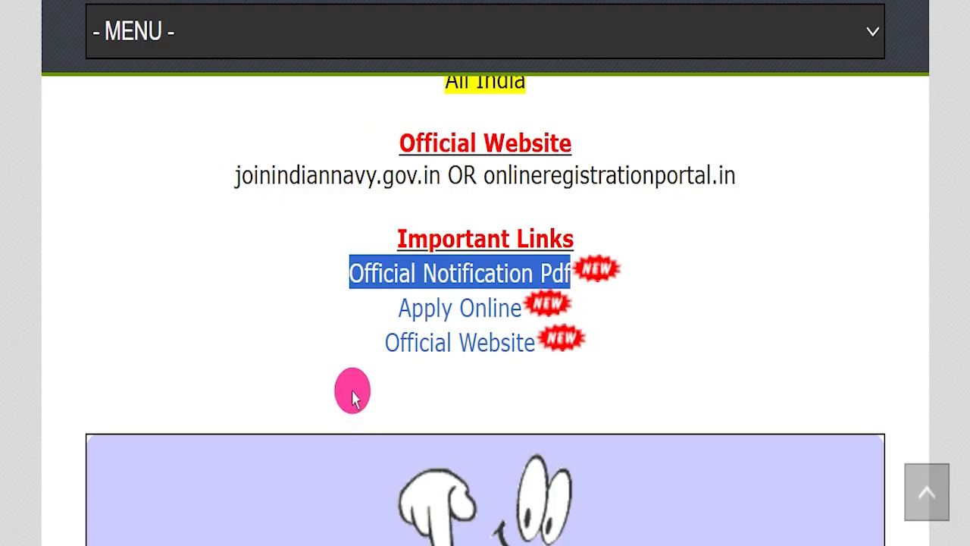
- Open the Tradesman Skilled online application portal from the Apply Online link and go to its login page
drag(394, 299, 513, 296)
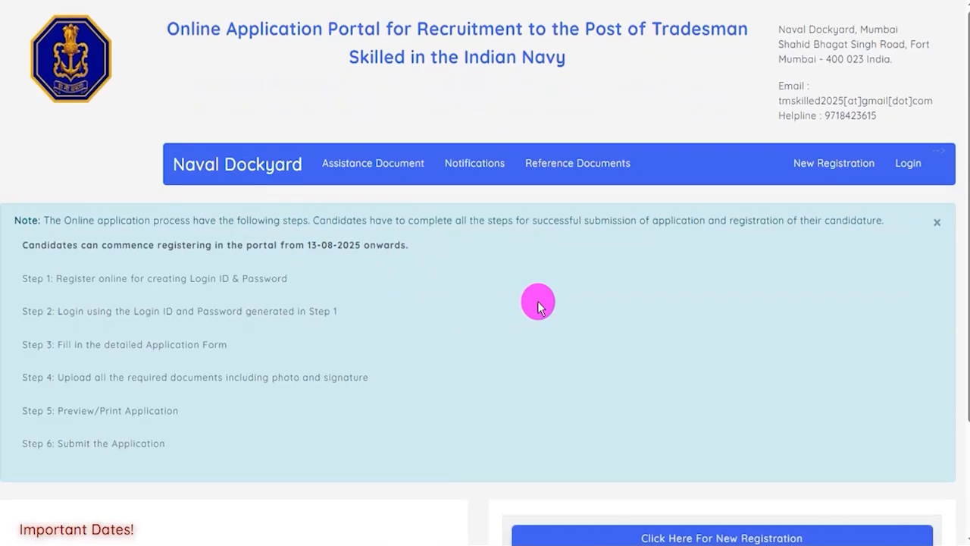
scroll(538, 307, down, 1)
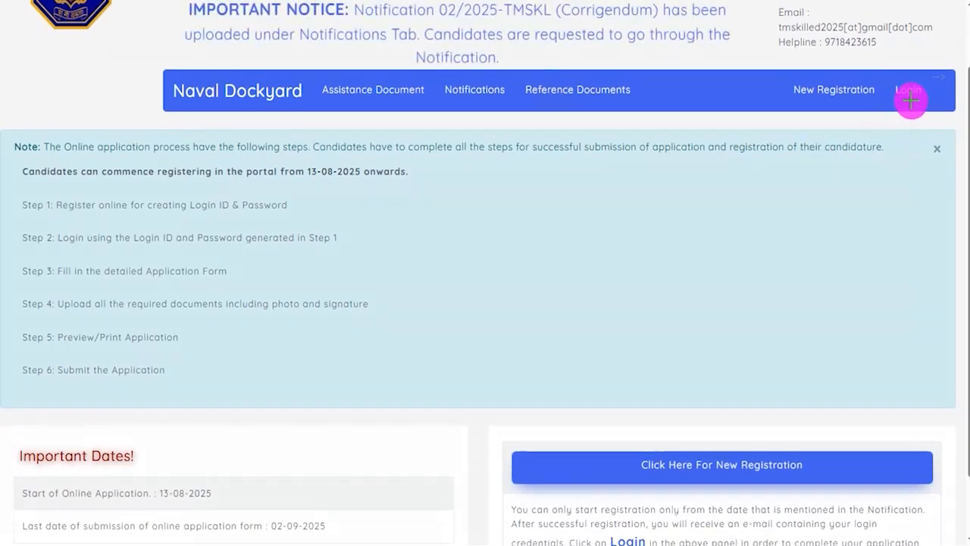
mouse_move(905, 69)
mouse_down()
mouse_move(888, 82)
mouse_move(901, 100)
mouse_move(929, 100)
mouse_move(906, 70)
mouse_up()
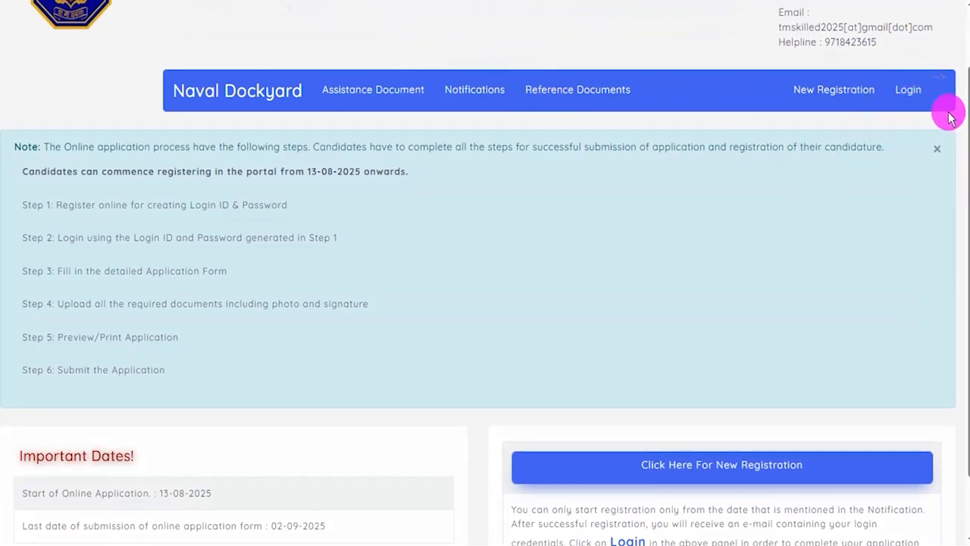
click(907, 91)
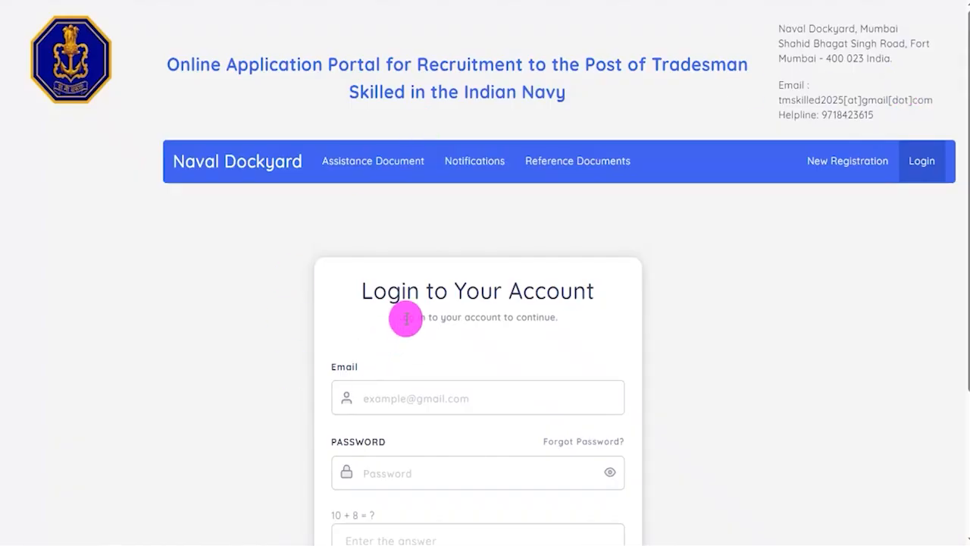
- Review the login form's email, password and arithmetic captcha fields and its Log In option
scroll(400, 337, down, 3)
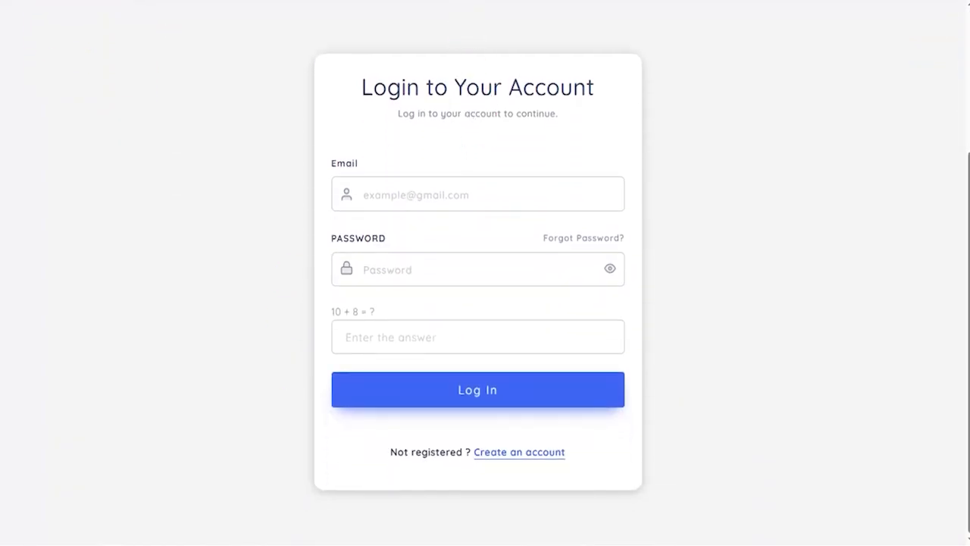
drag(453, 190, 480, 166)
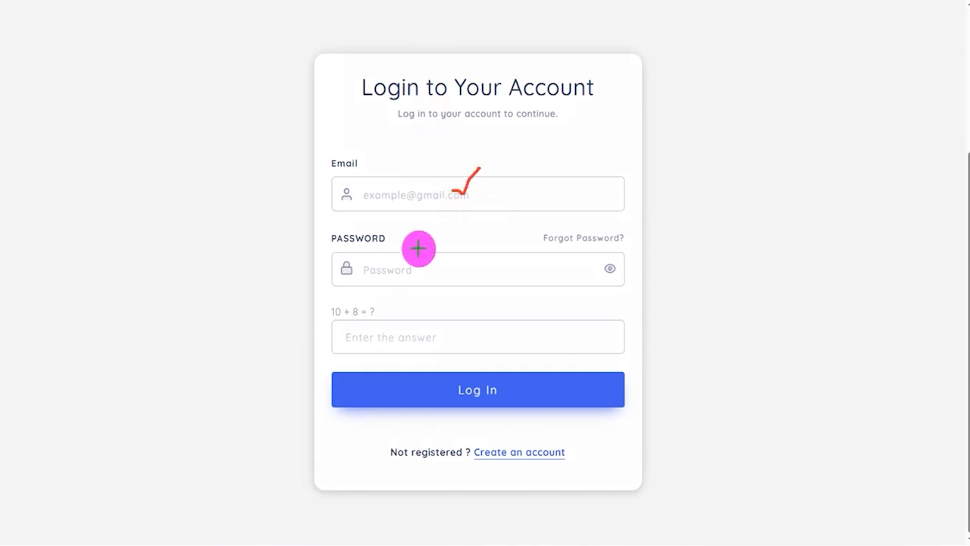
drag(459, 268, 494, 228)
drag(376, 311, 394, 292)
drag(460, 331, 495, 306)
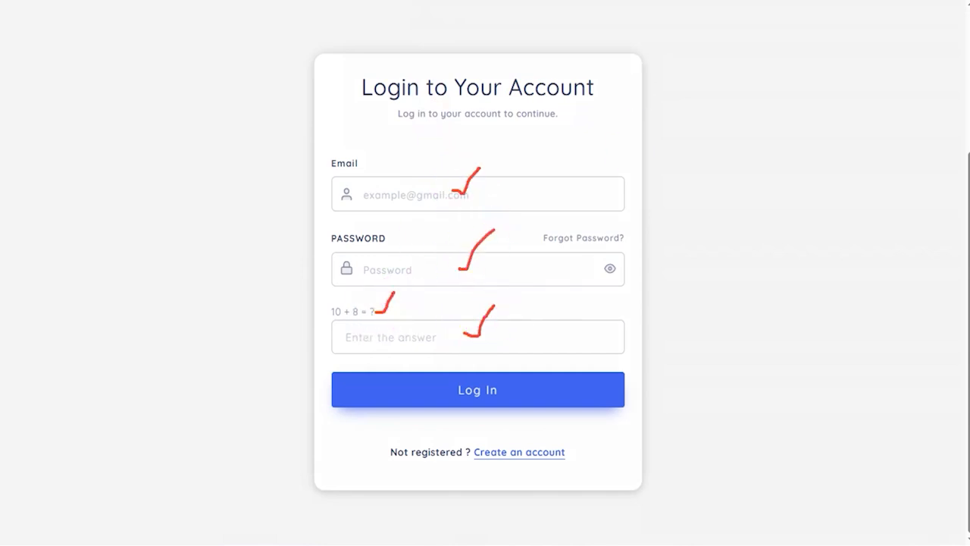
drag(809, 290, 622, 373)
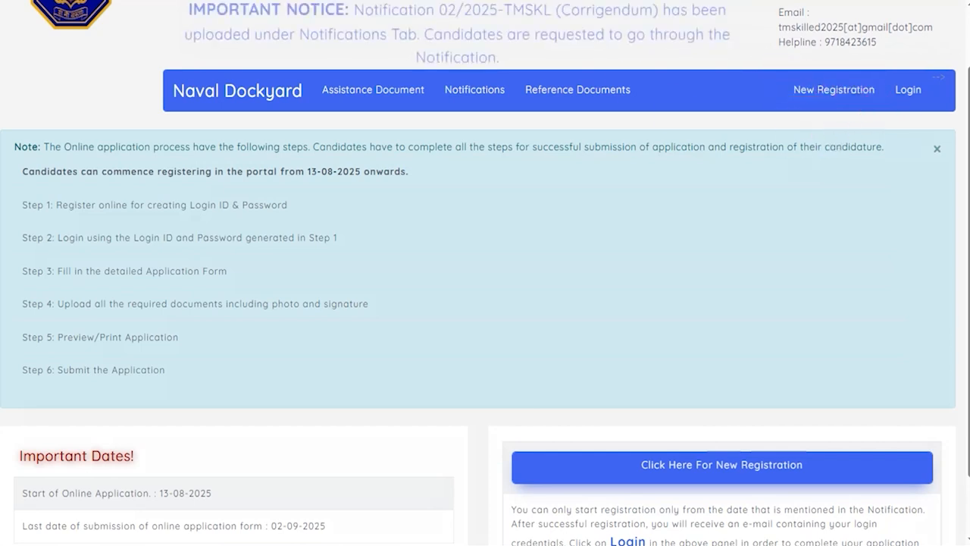
- Open the new registration form and examine its applicant name, date of birth, email and phone fields
click(824, 91)
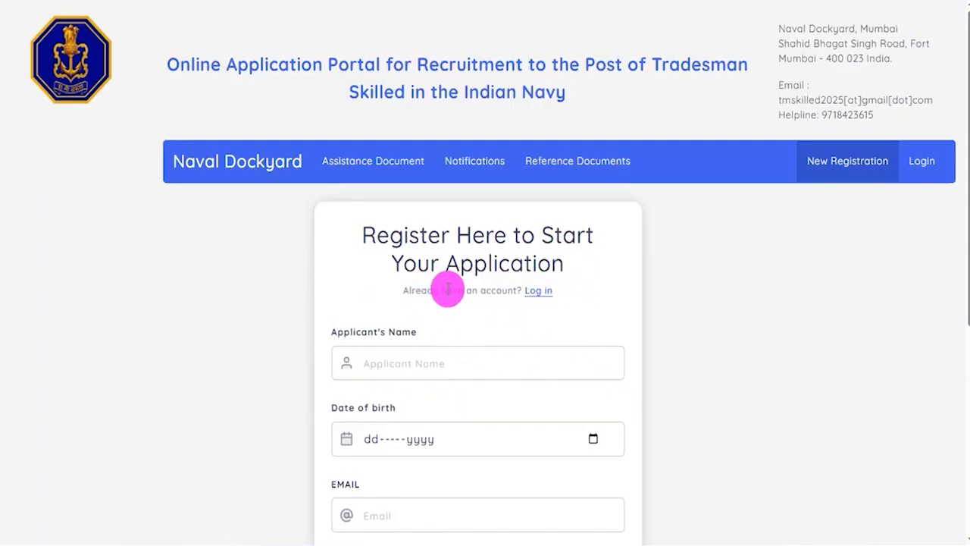
scroll(445, 285, down, 3)
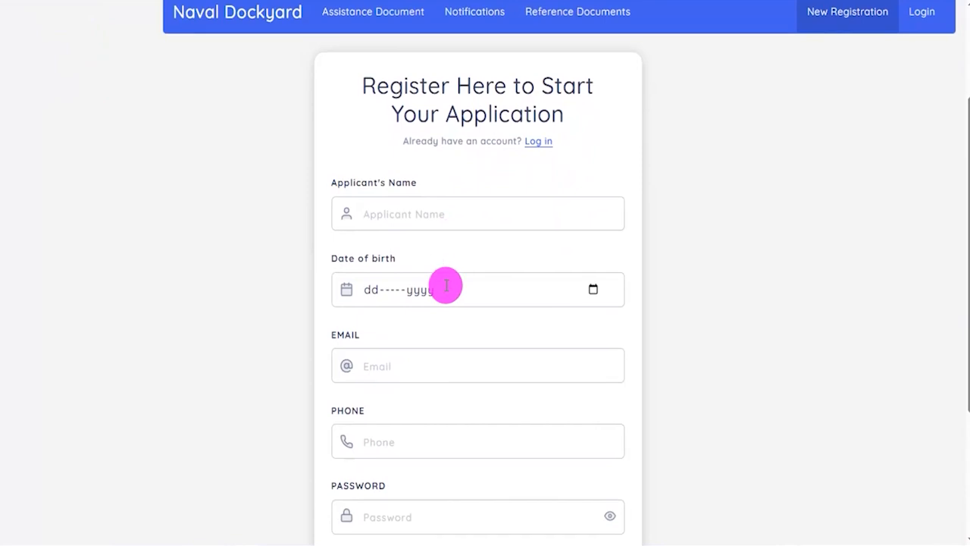
scroll(445, 285, up, 2)
scroll(445, 285, down, 3)
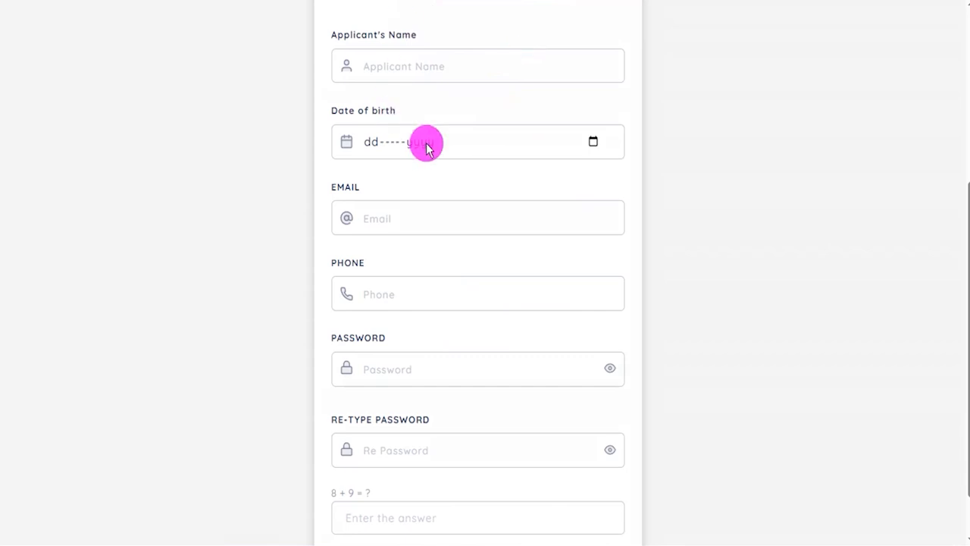
click(452, 142)
click(593, 141)
click(697, 208)
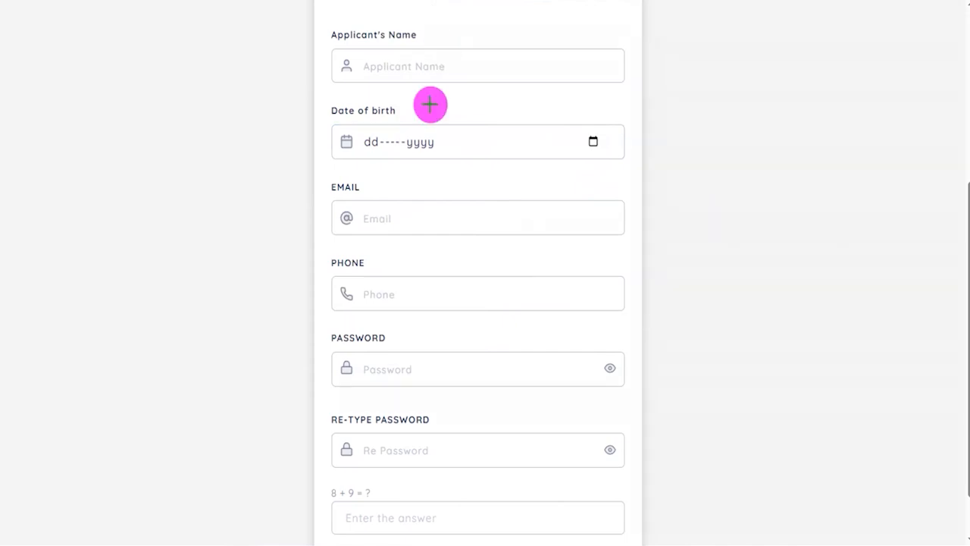
drag(463, 199, 466, 197)
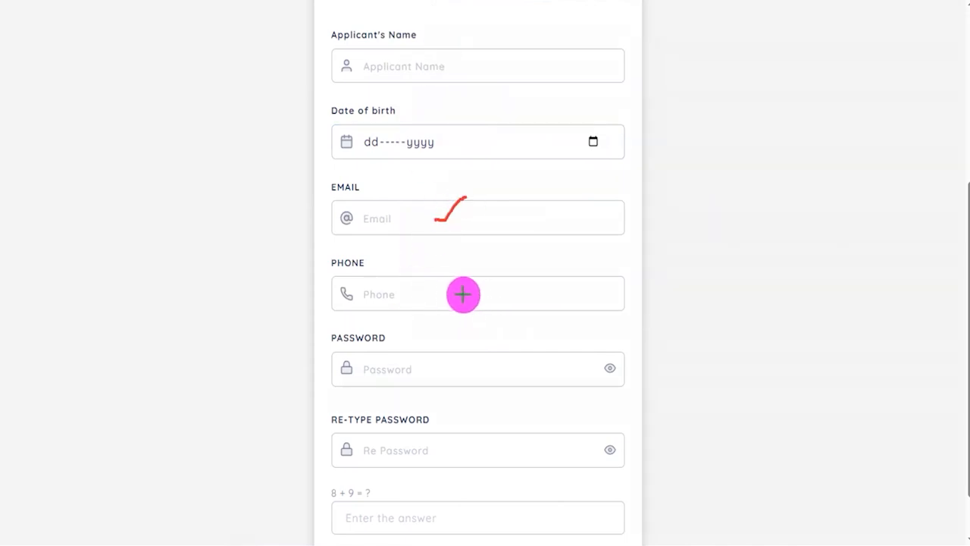
drag(462, 295, 492, 267)
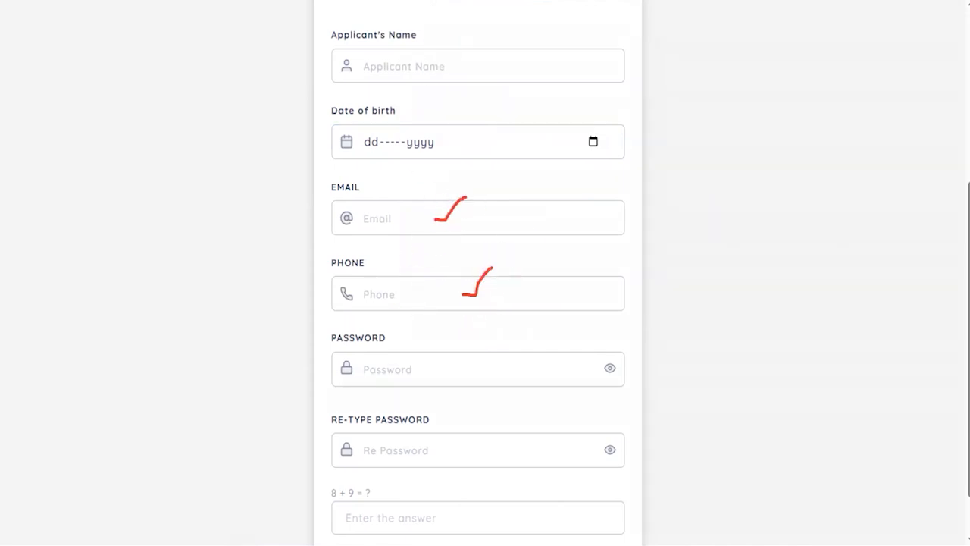
- Enter the account password in the registration form and go to the field for re-typing it
click(391, 371)
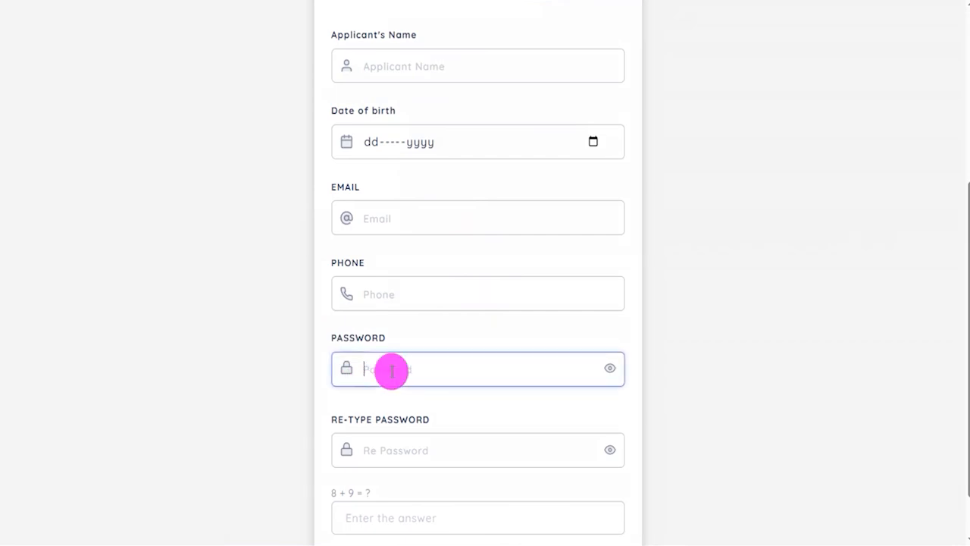
text(••)
click(596, 405)
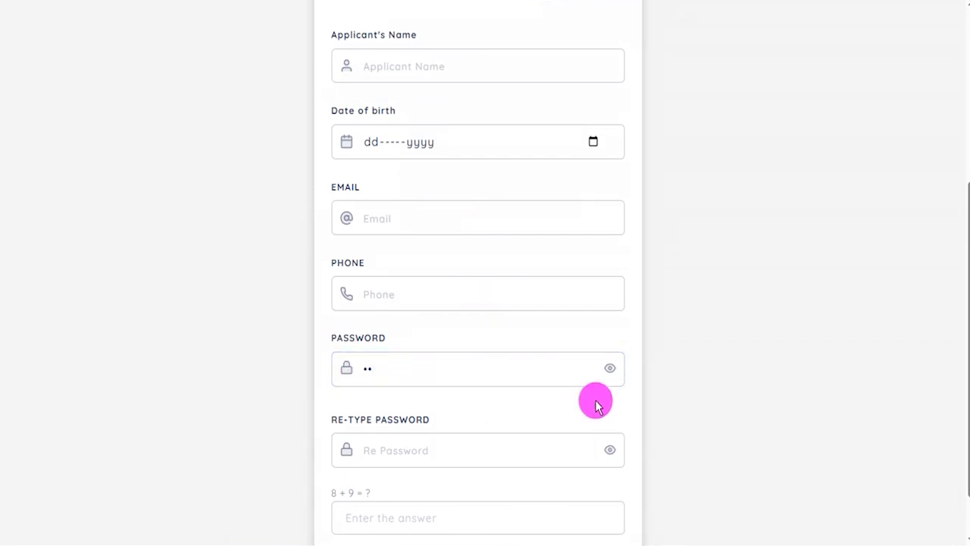
click(484, 370)
click(403, 445)
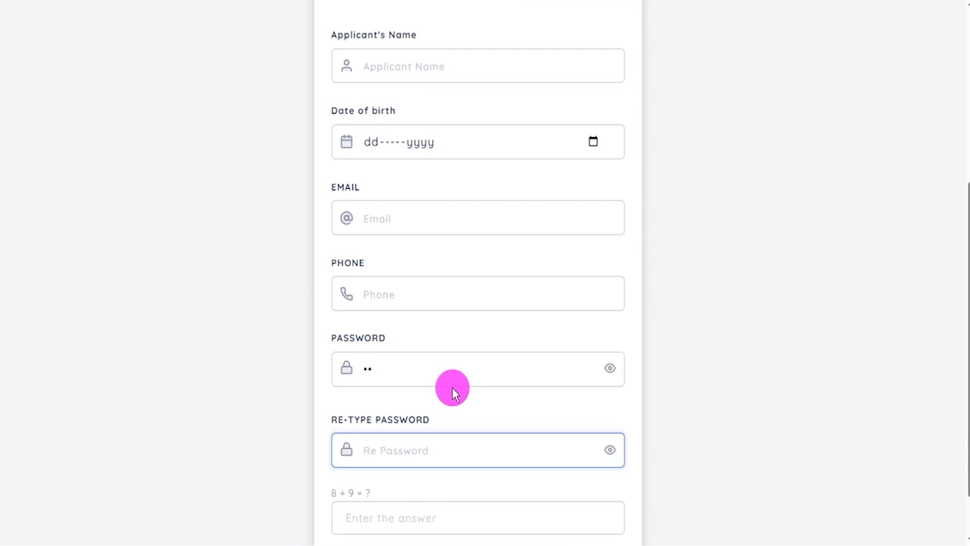
- Review the registration form's re-type password field, arithmetic captcha and Get Started option
scroll(452, 392, down, 1)
click(497, 1)
drag(460, 390, 481, 364)
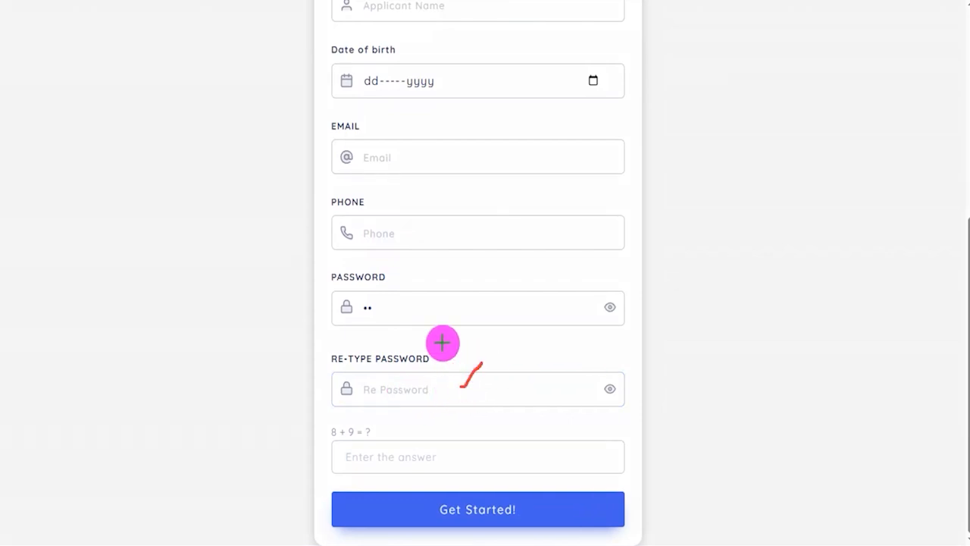
drag(380, 432, 394, 417)
drag(463, 458, 505, 421)
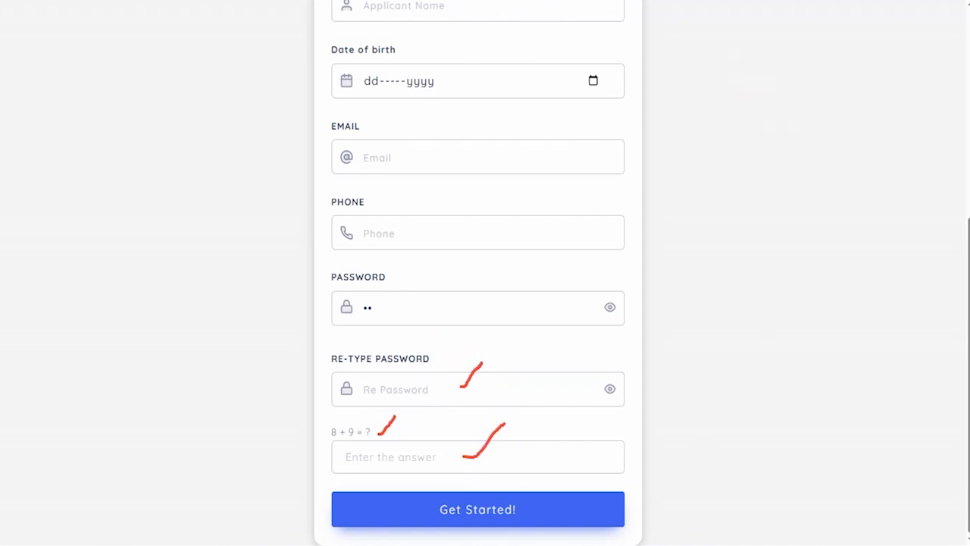
drag(758, 340, 567, 480)
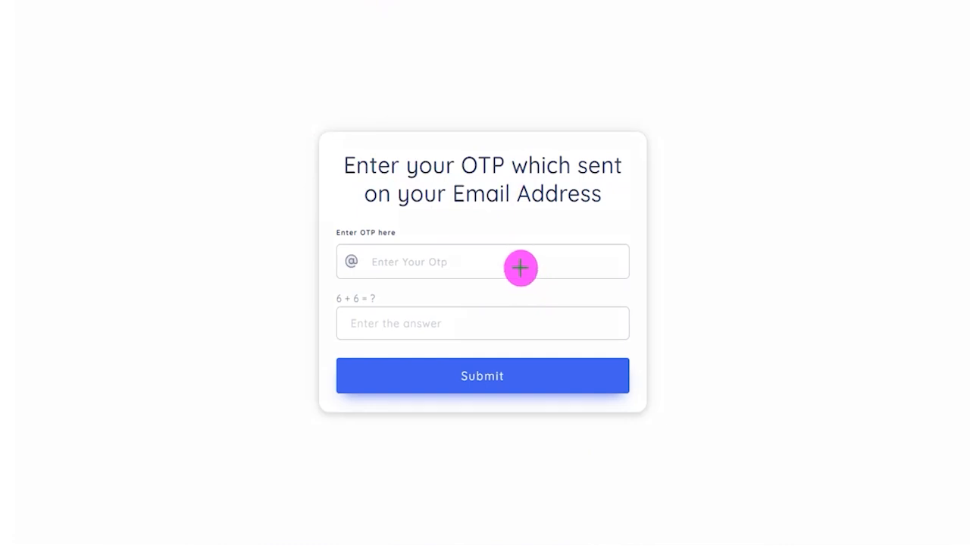
- Examine the email OTP verification form's code field, captcha answer field and Submit option
drag(520, 261, 563, 231)
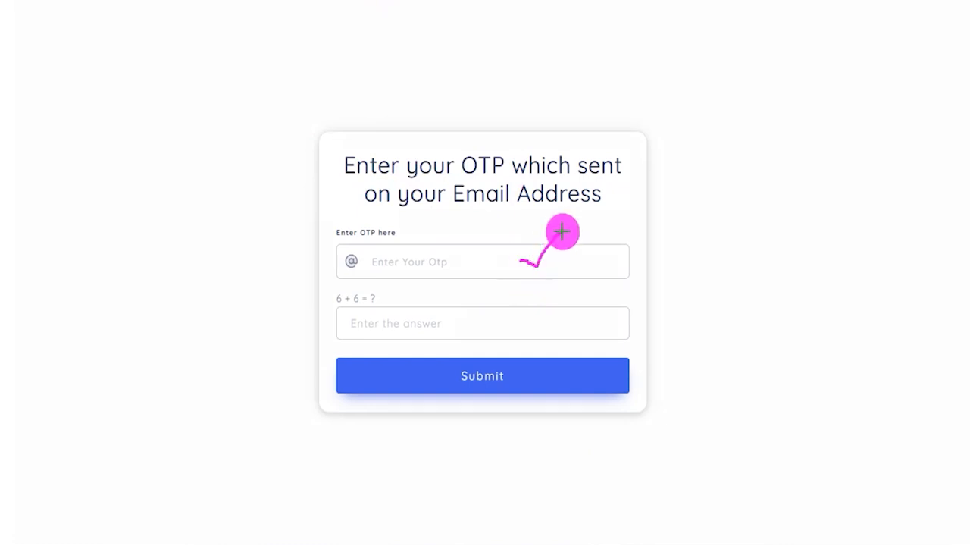
drag(371, 296, 396, 278)
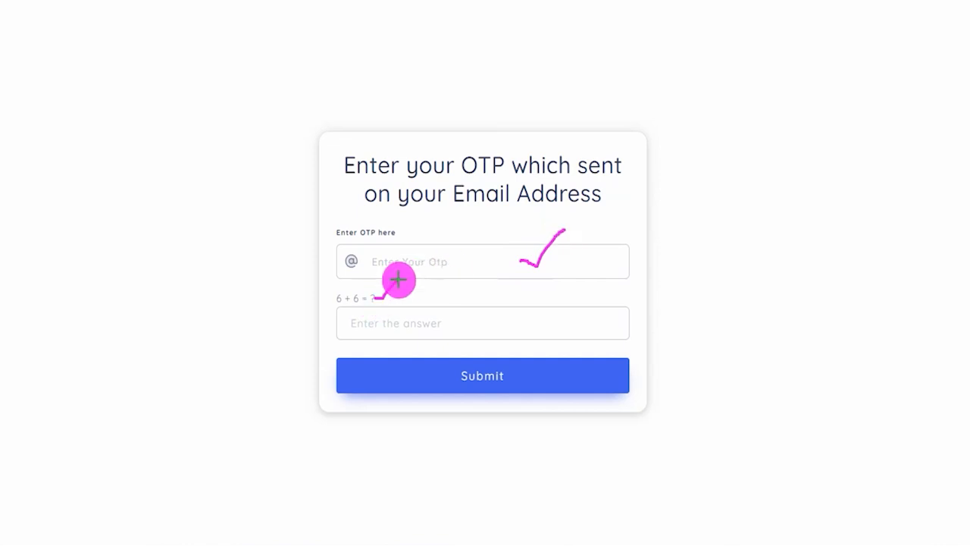
drag(448, 321, 481, 297)
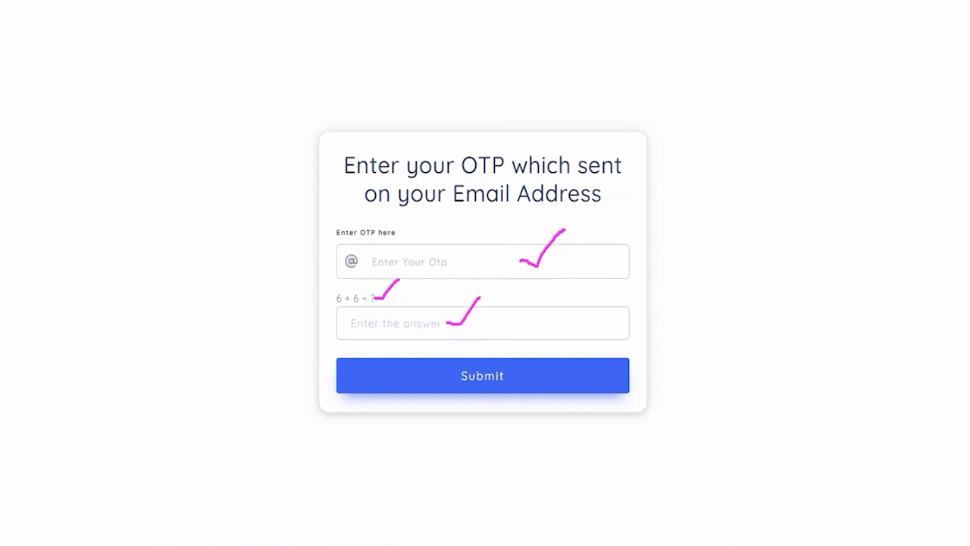
mouse_move(750, 224)
mouse_down()
mouse_move(613, 335)
mouse_move(551, 369)
mouse_up()
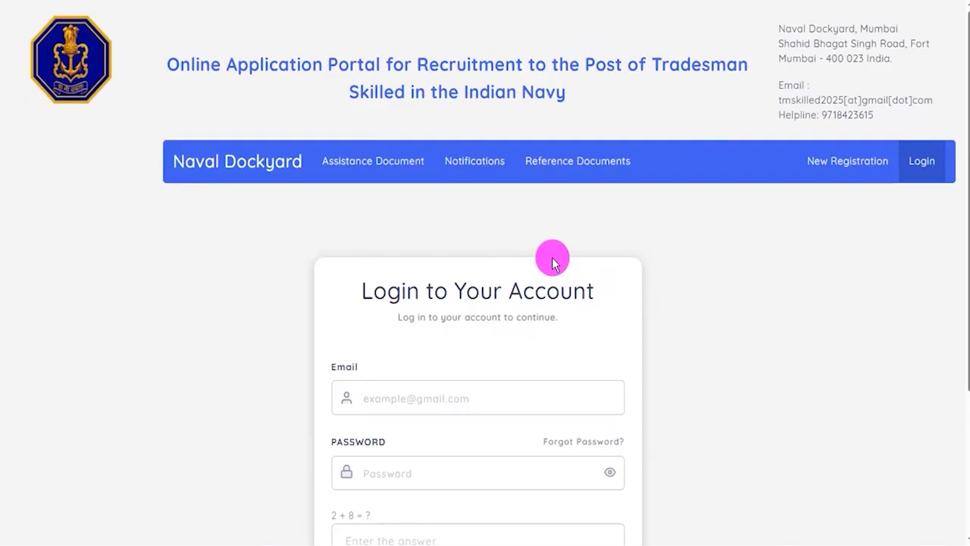
- Go through the login form's email, password and captcha requirements for signing in after registration
scroll(535, 284, down, 3)
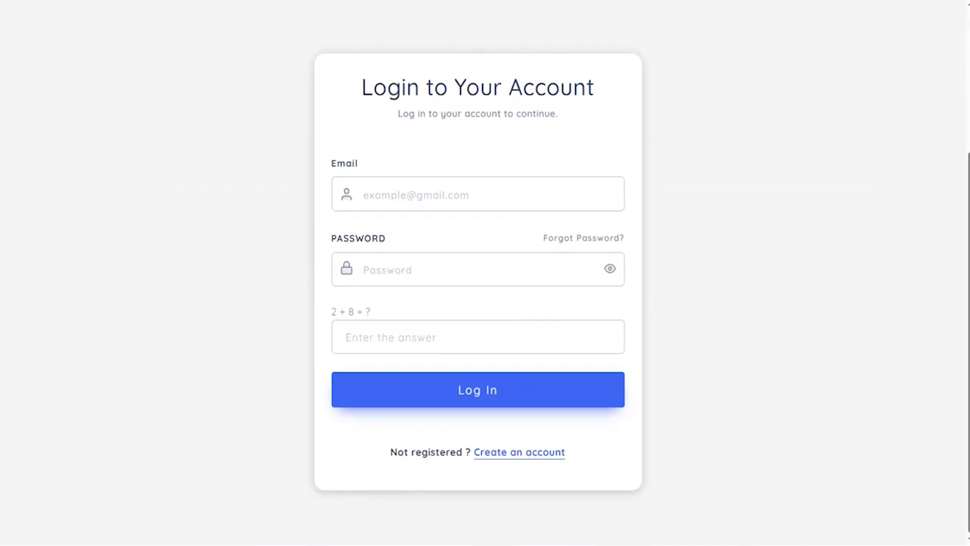
drag(470, 195, 501, 160)
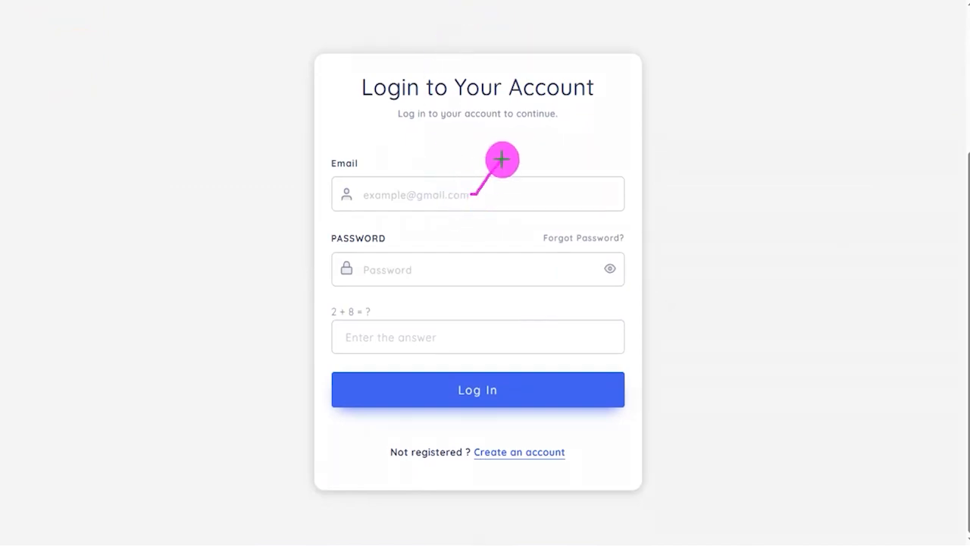
drag(470, 268, 508, 243)
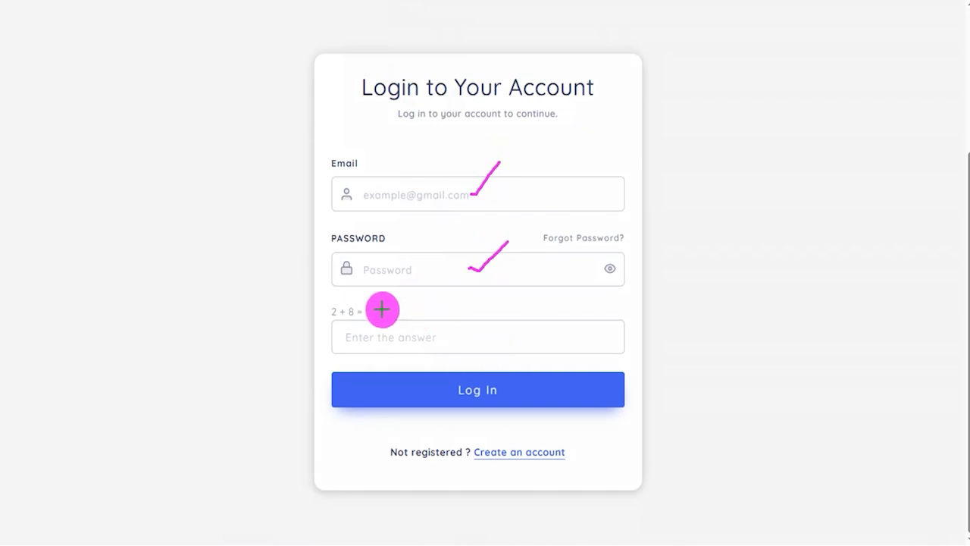
drag(368, 312, 390, 297)
drag(483, 340, 513, 310)
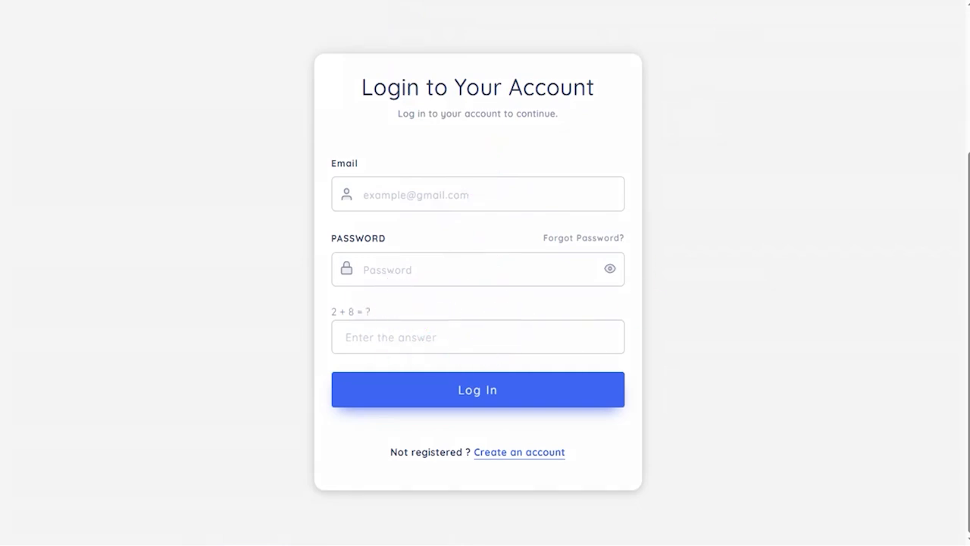
drag(799, 174, 541, 382)
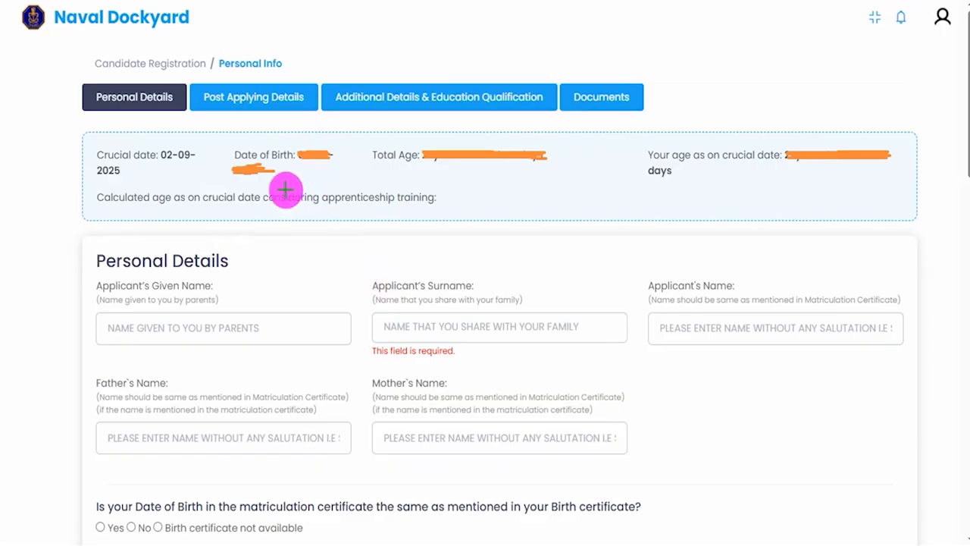
- Review the application form's sections: Personal Details, Post Applying Details, Additional Details & Education Qualification, and Documents
drag(22, 235, 123, 164)
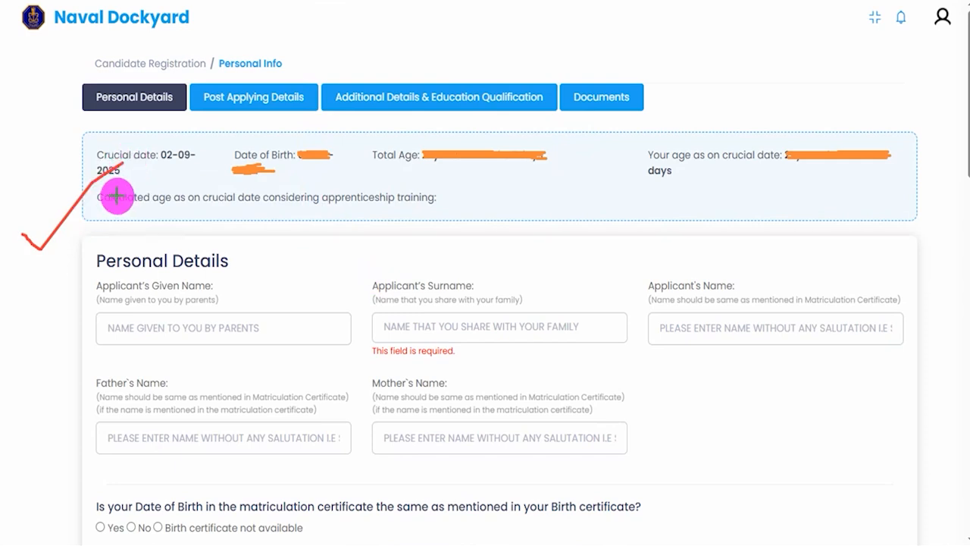
drag(156, 86, 174, 63)
drag(292, 90, 318, 63)
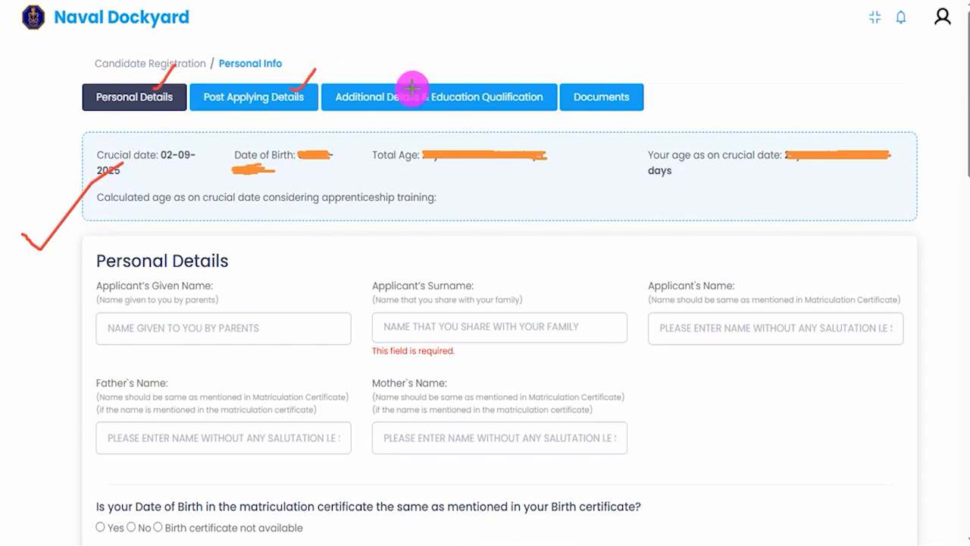
drag(399, 84, 436, 55)
drag(476, 86, 506, 59)
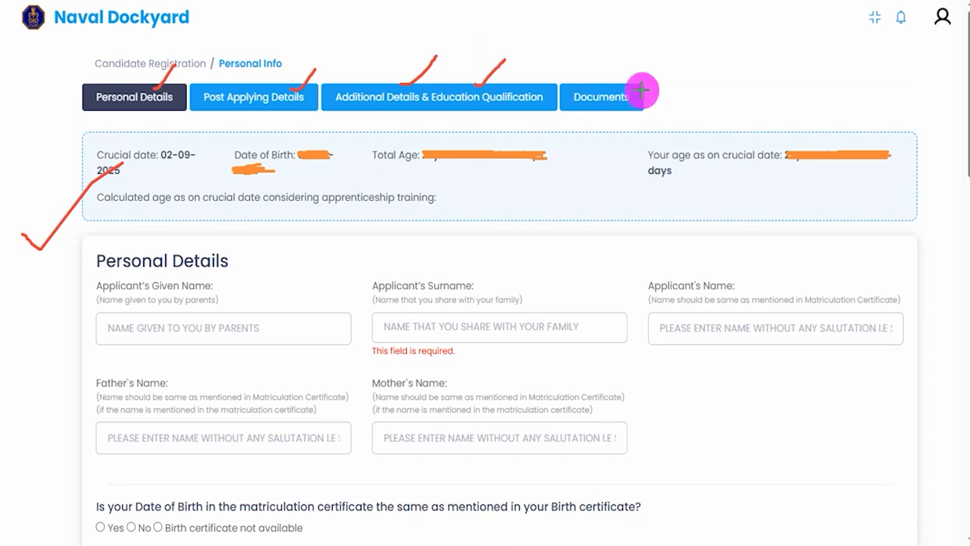
drag(637, 90, 670, 58)
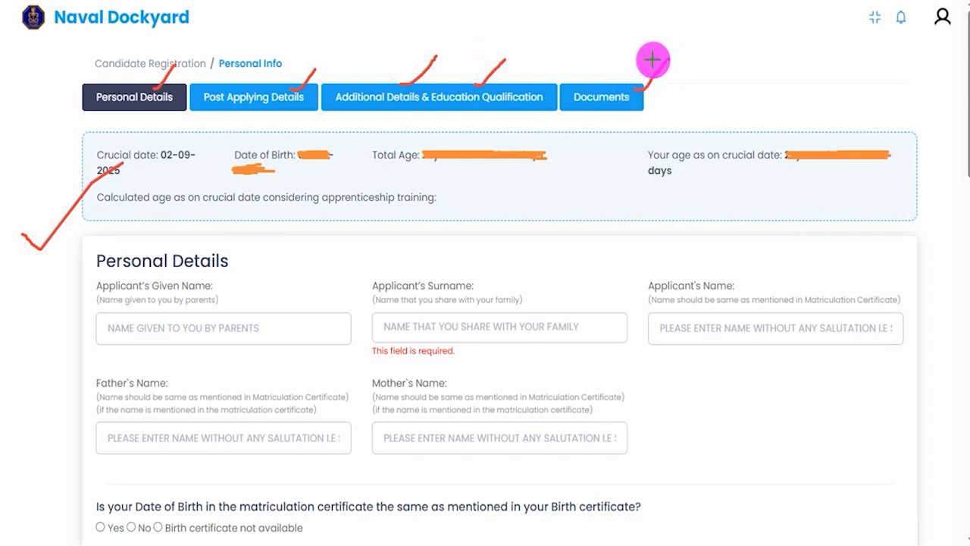
drag(681, 99, 727, 44)
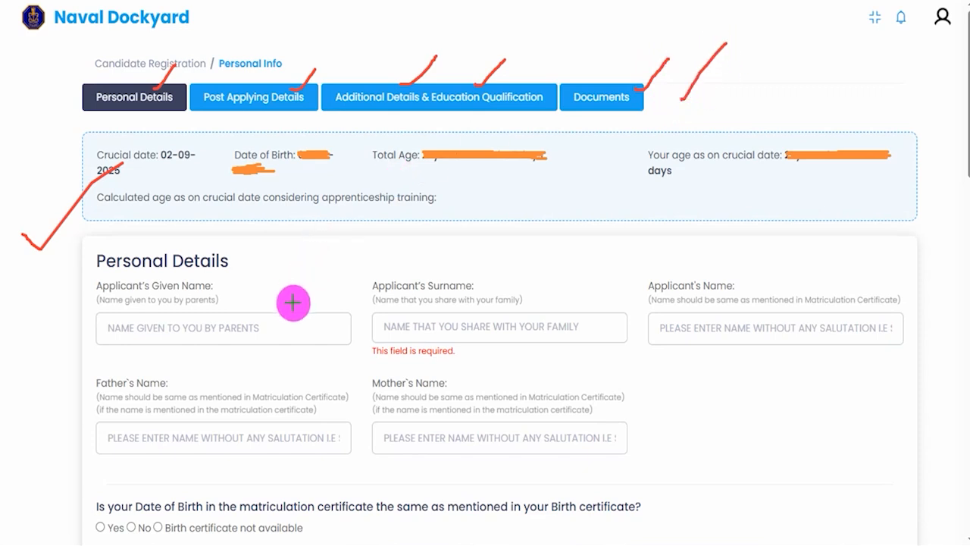
- Examine the given name, surname, applicant's name, father's name and mother's name fields under Personal Details
drag(258, 327, 300, 281)
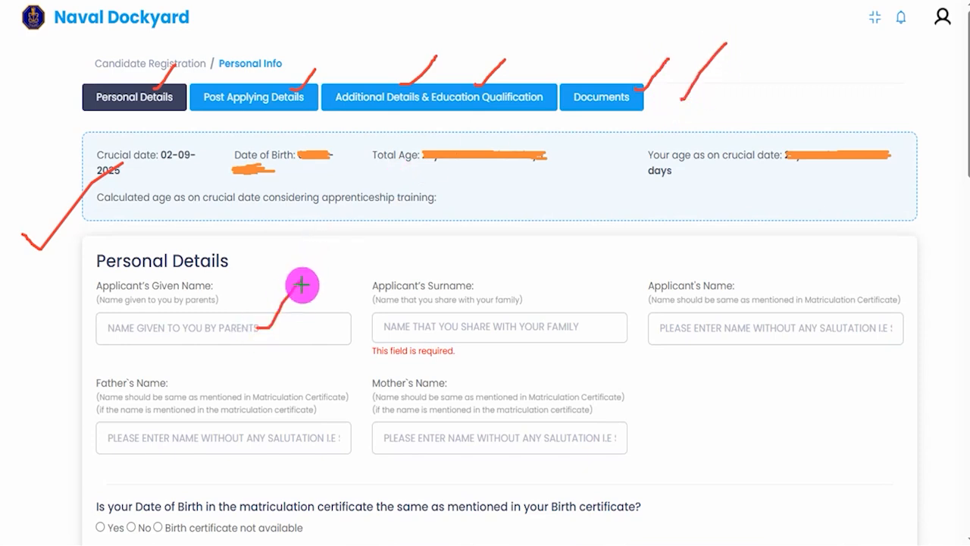
drag(520, 327, 562, 283)
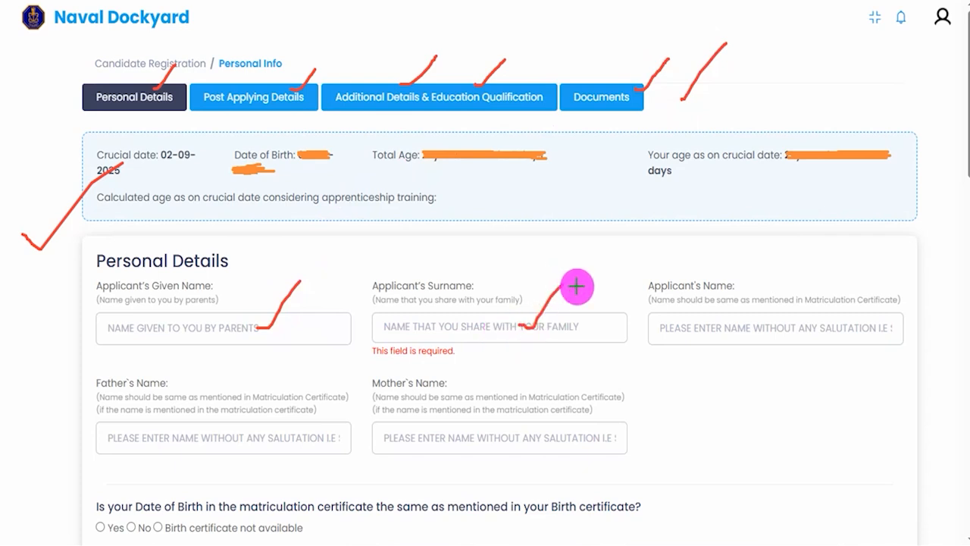
drag(820, 330, 871, 282)
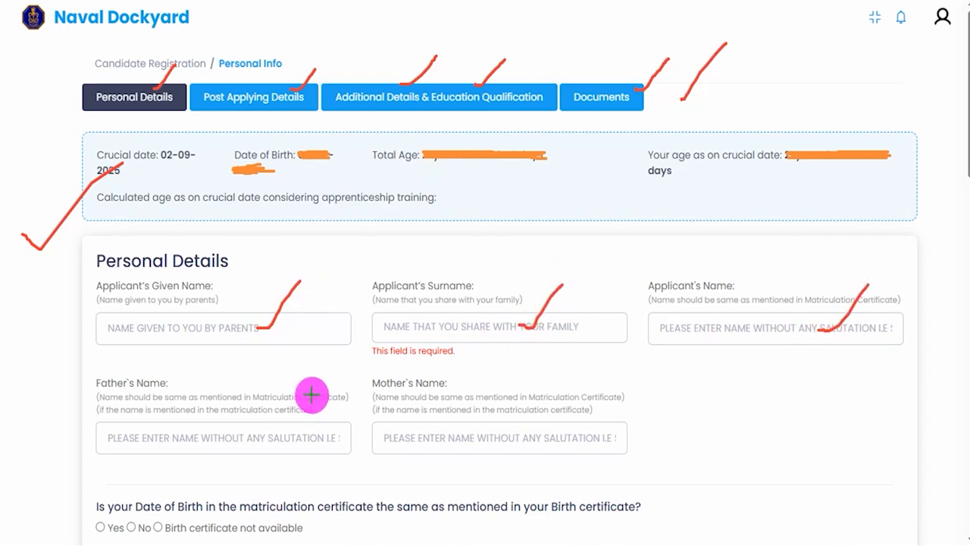
drag(242, 437, 291, 394)
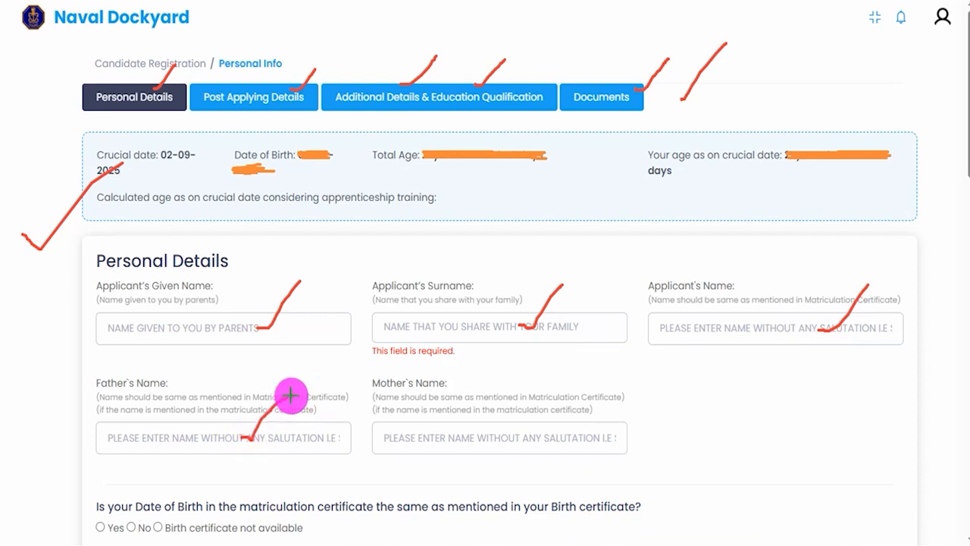
drag(515, 438, 562, 400)
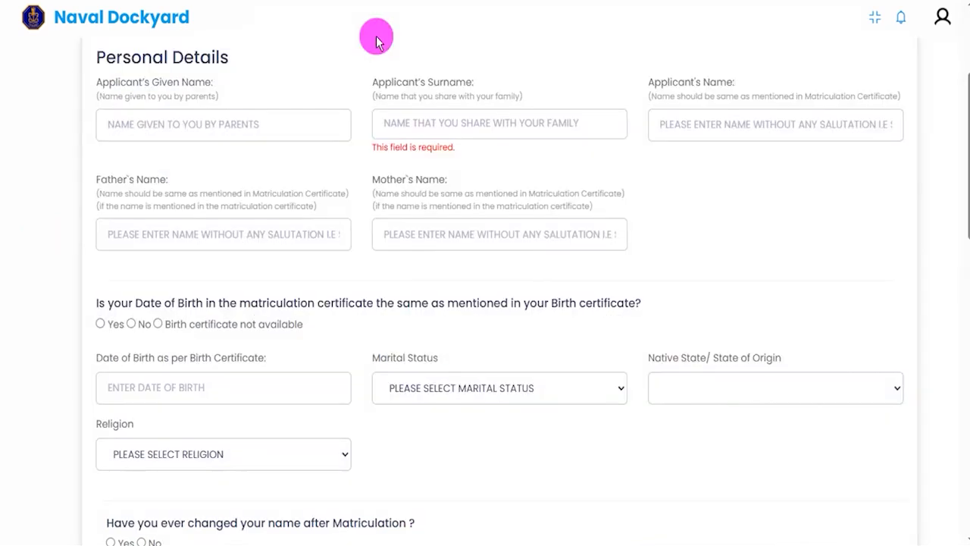
- Compare the Yes, No and Birth certificate not available answers to the date-of-birth match question, and choose Yes
drag(146, 307, 400, 304)
click(101, 323)
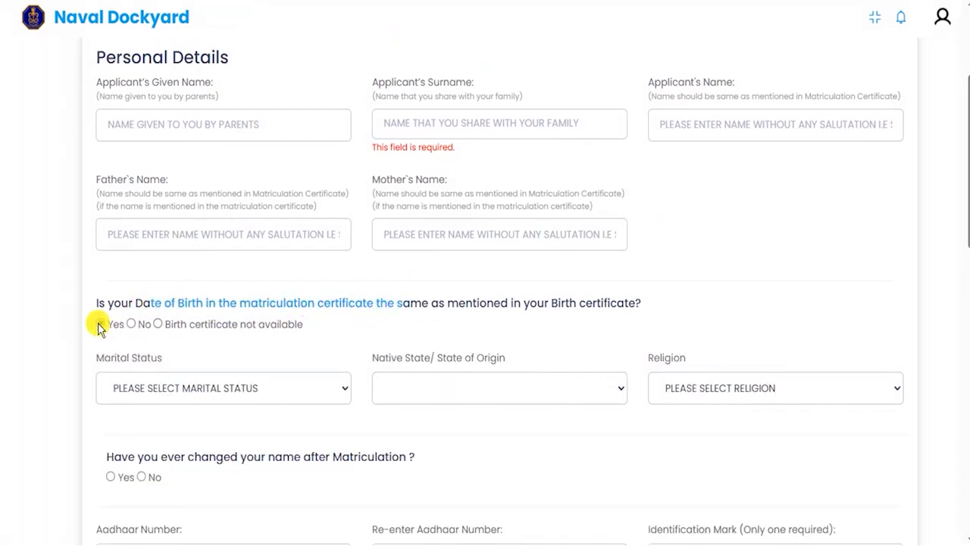
click(131, 324)
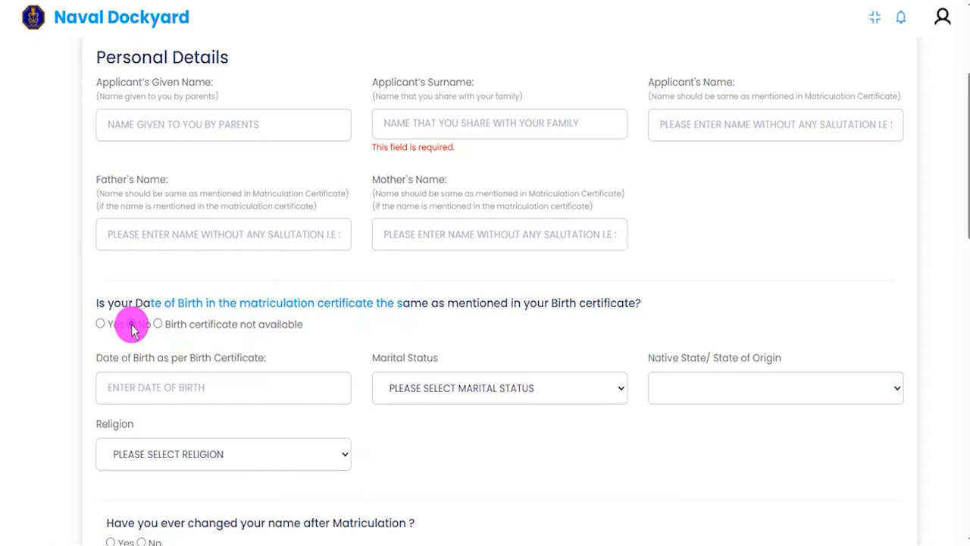
click(204, 324)
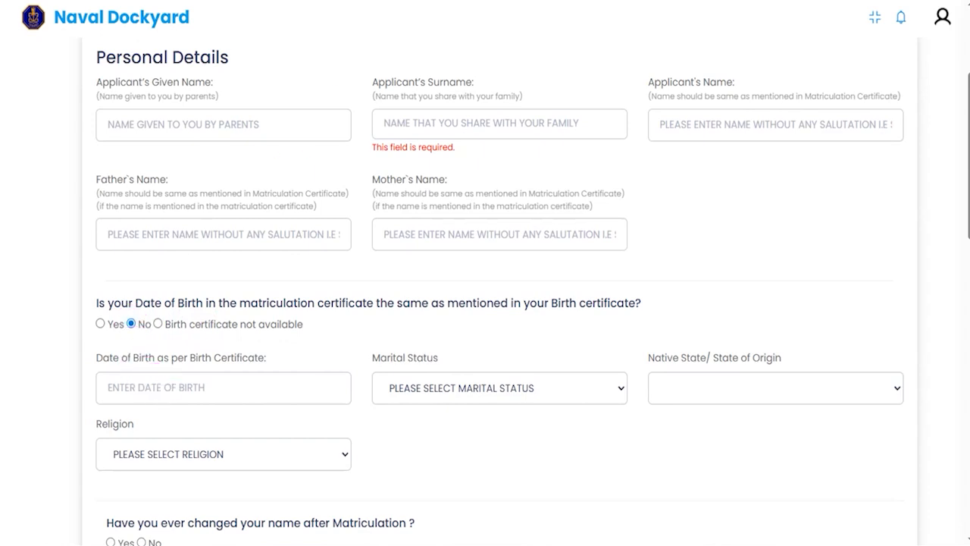
drag(230, 387, 263, 363)
click(158, 324)
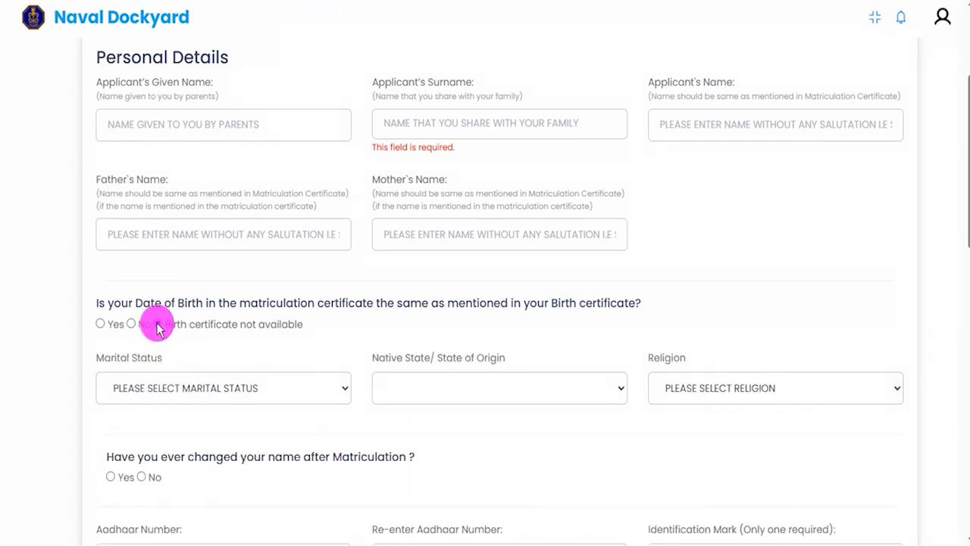
click(100, 324)
- Set the marital status to Unmarried, the native state to Uttar Pradesh and the religion to Hindu
click(235, 394)
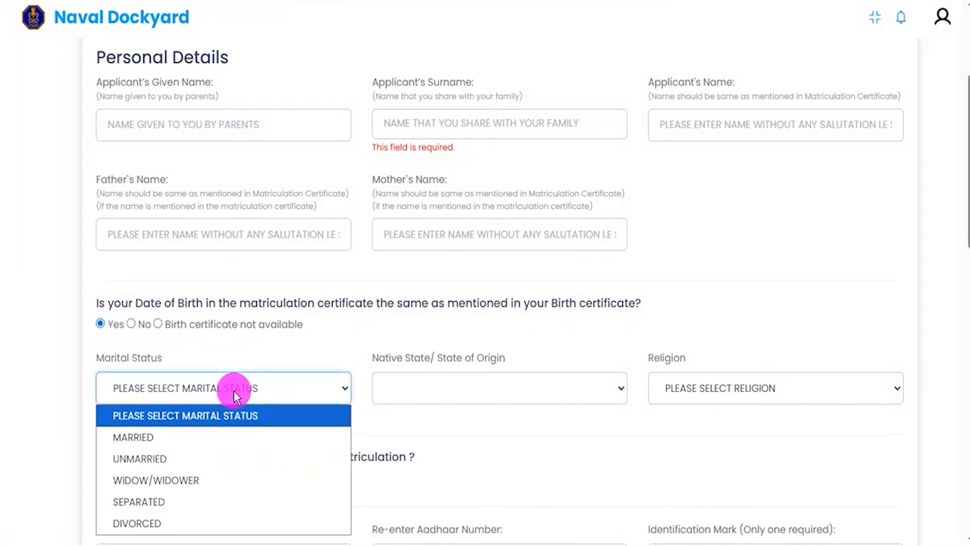
click(158, 459)
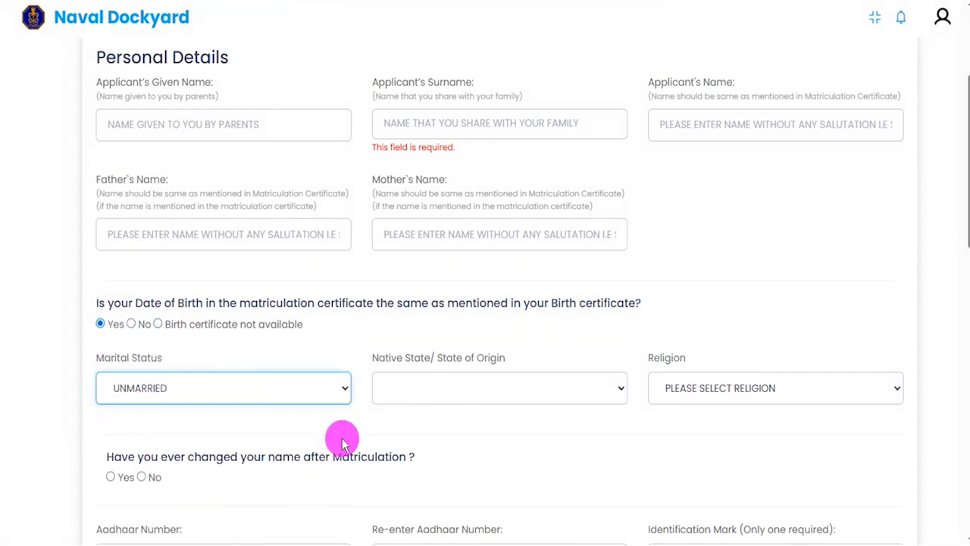
click(533, 386)
scroll(517, 284, down, 5)
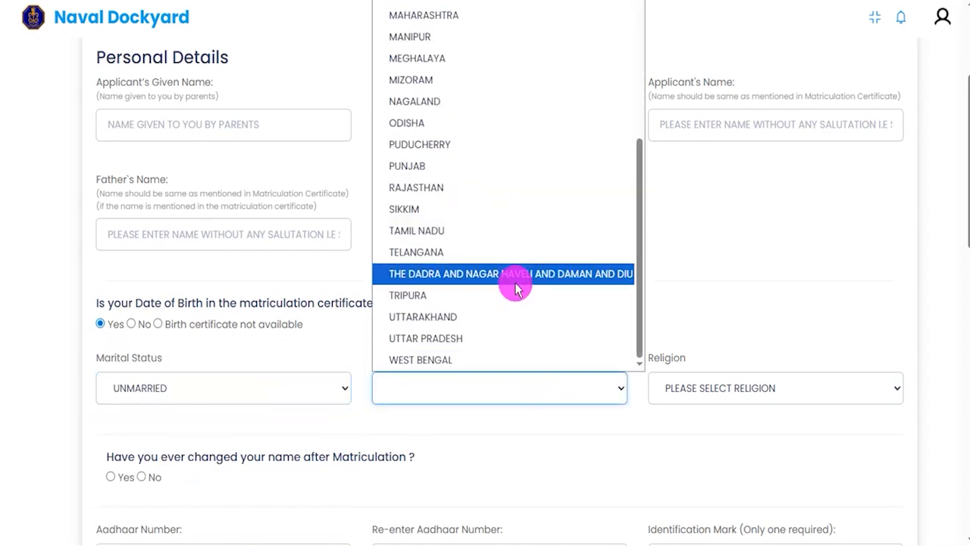
click(453, 336)
click(704, 389)
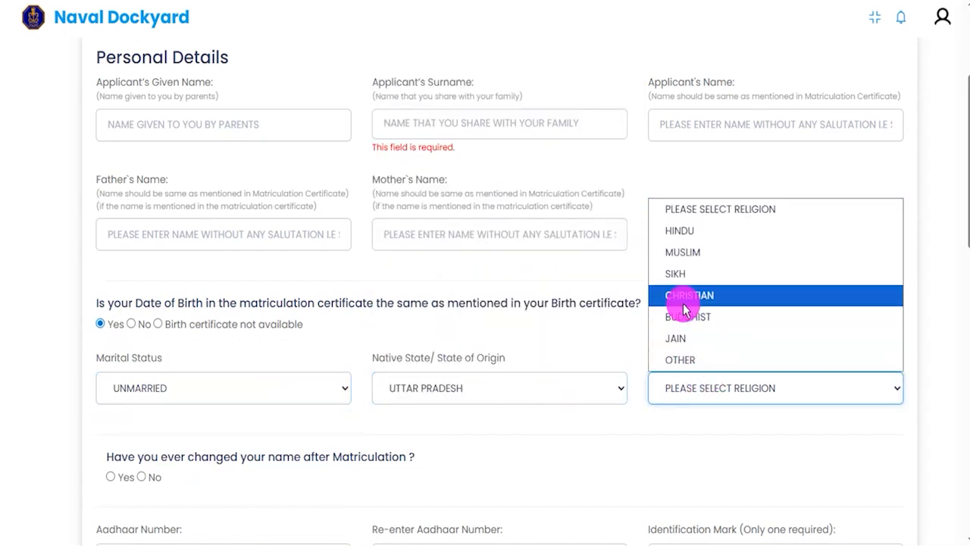
click(677, 231)
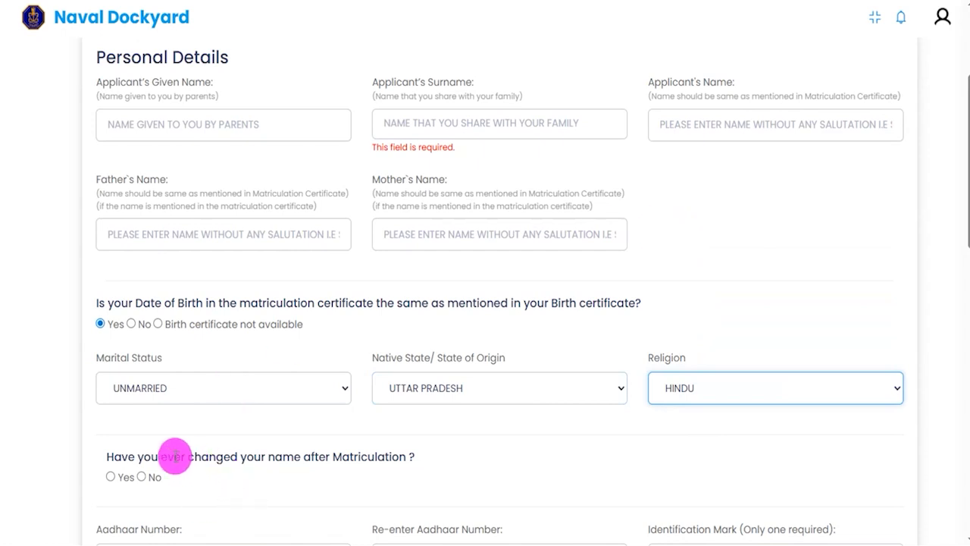
- Preview the gazette notification number, date and new name fields for a name change after matriculation, and answer No to the question
drag(128, 456, 326, 455)
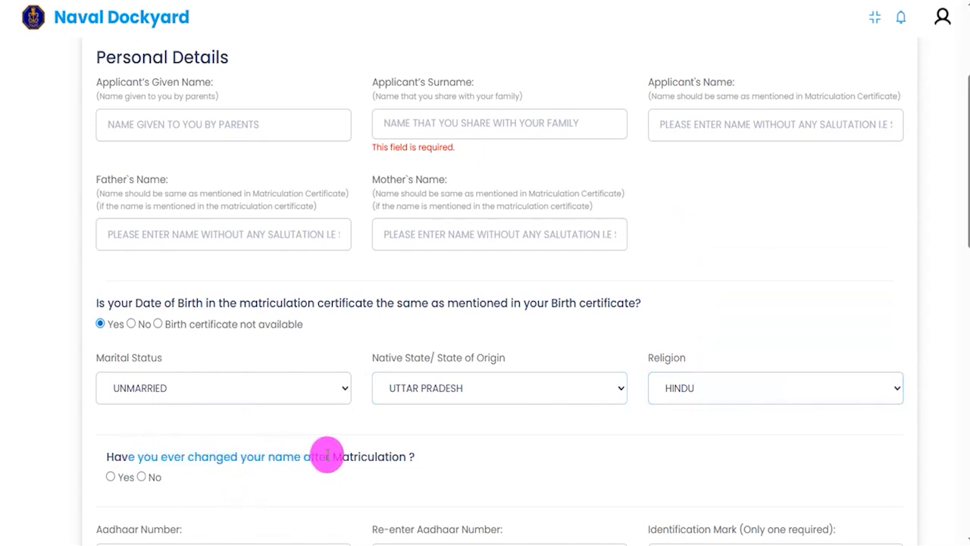
scroll(326, 455, down, 1)
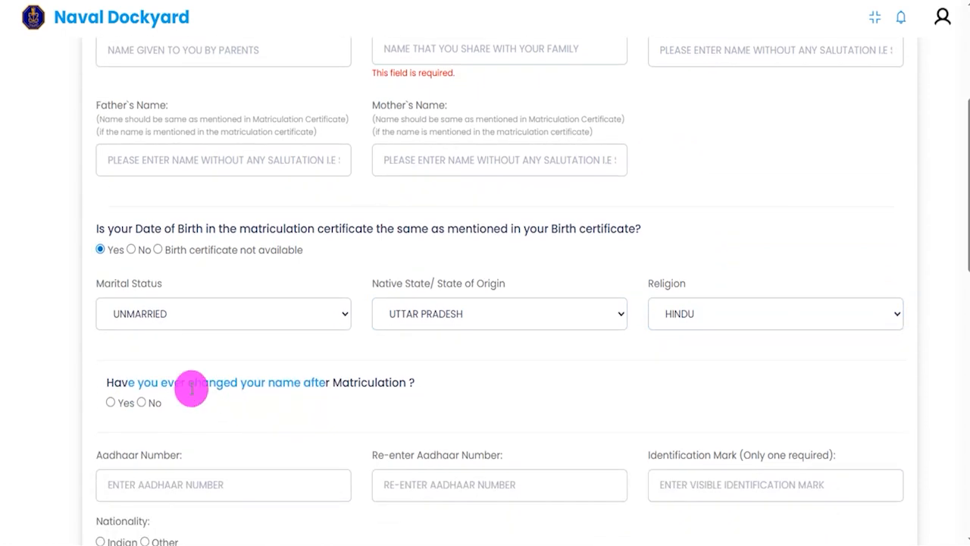
click(111, 393)
scroll(238, 420, down, 1)
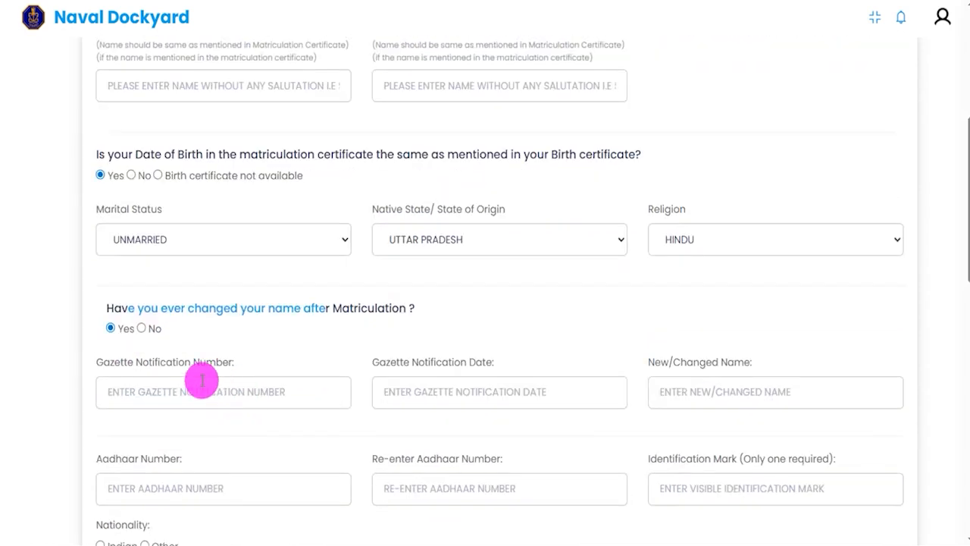
drag(134, 361, 191, 362)
click(205, 391)
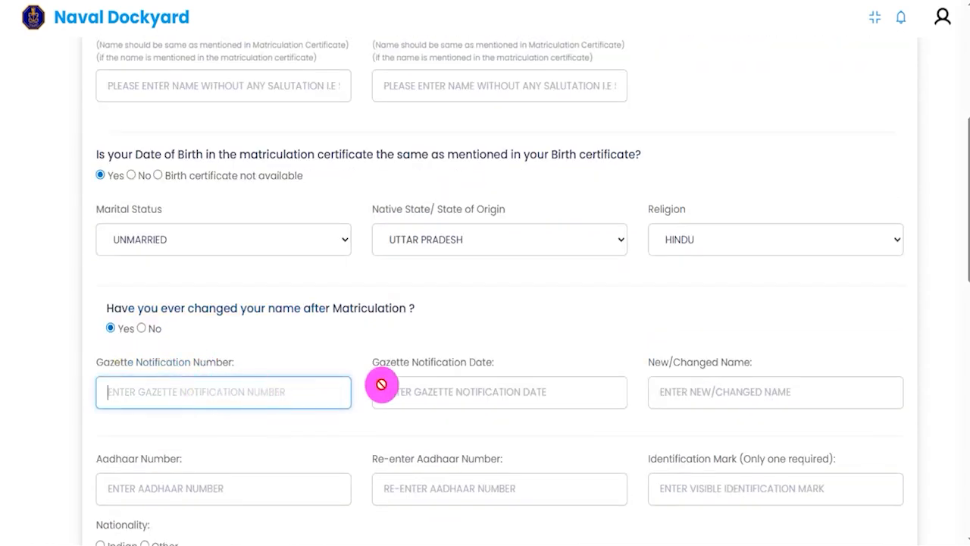
drag(385, 364, 436, 362)
click(473, 389)
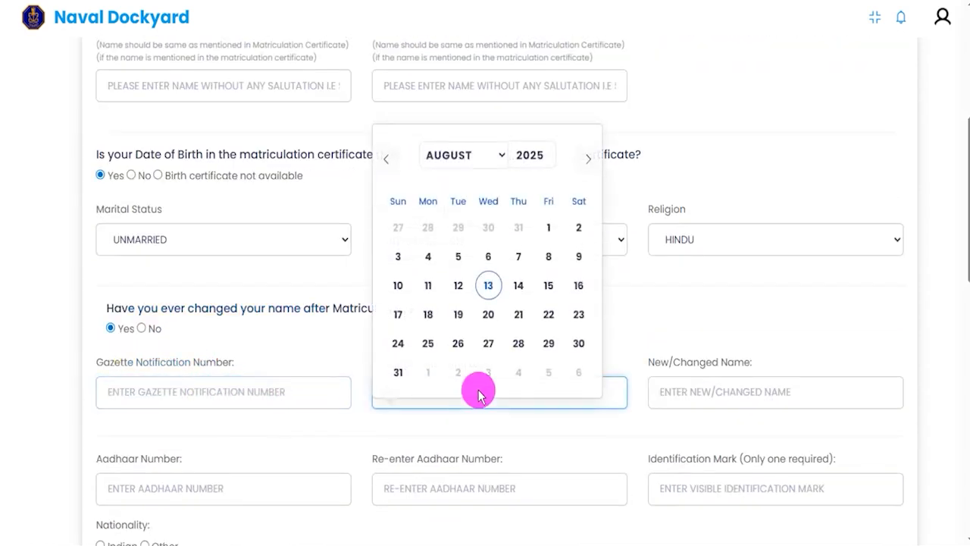
click(691, 363)
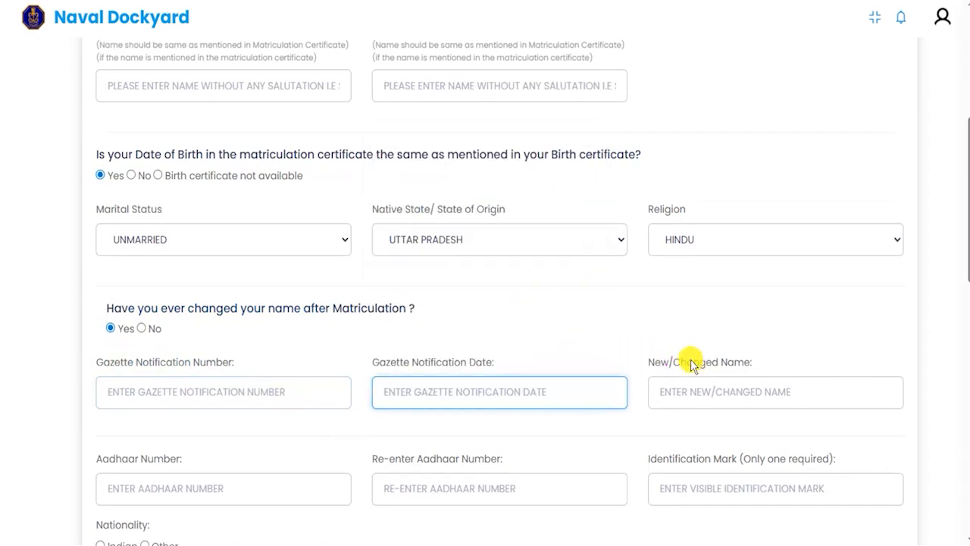
click(691, 391)
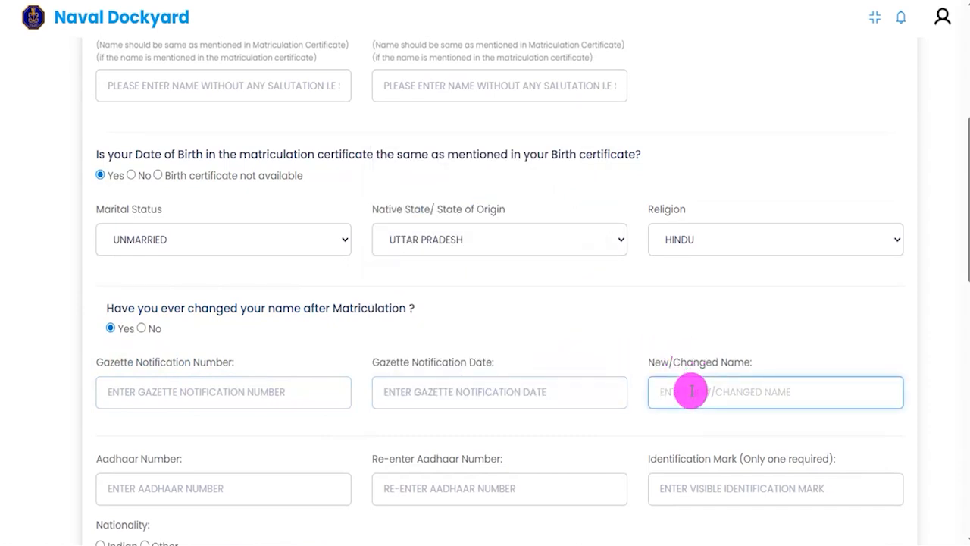
click(142, 331)
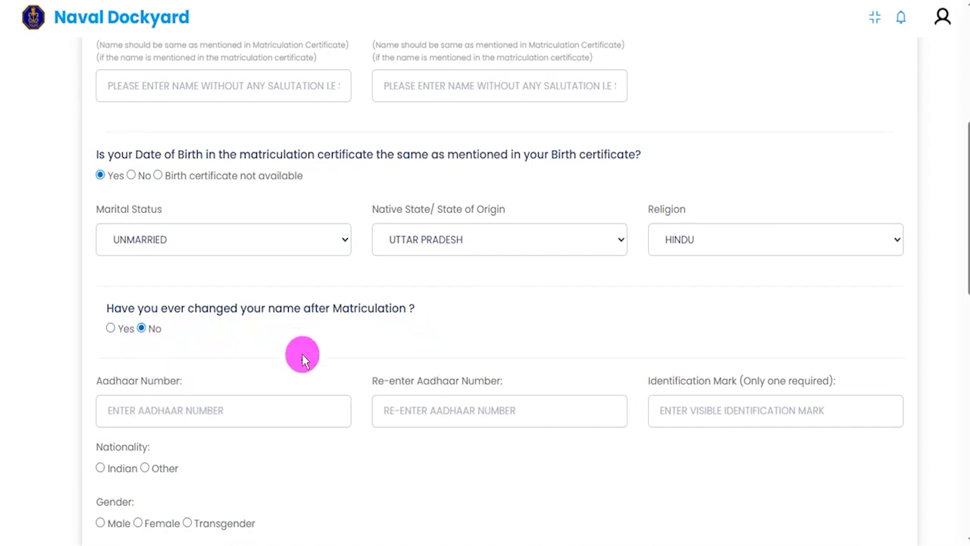
- Review the Aadhaar number and identification mark fields, and set the nationality to Indian and the gender to Male
scroll(301, 360, down, 3)
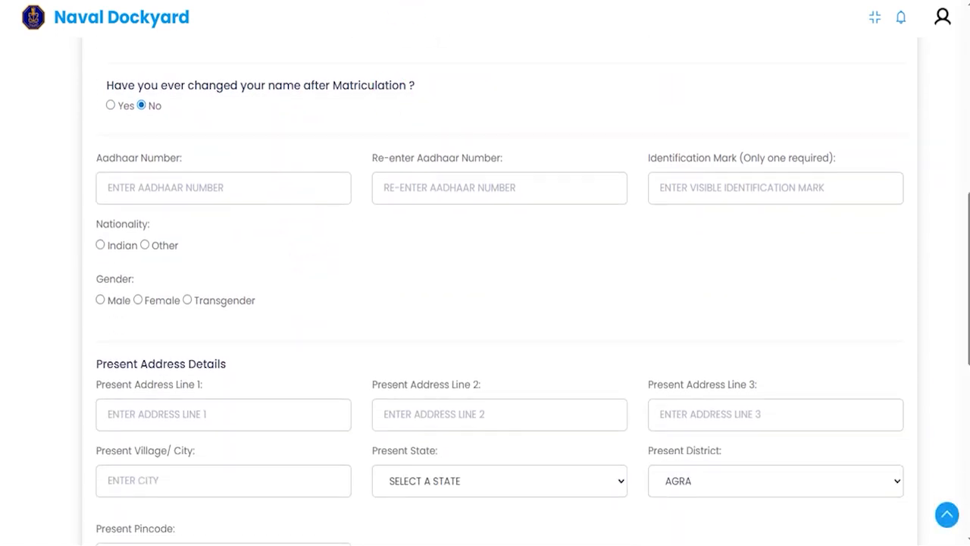
drag(252, 182, 295, 147)
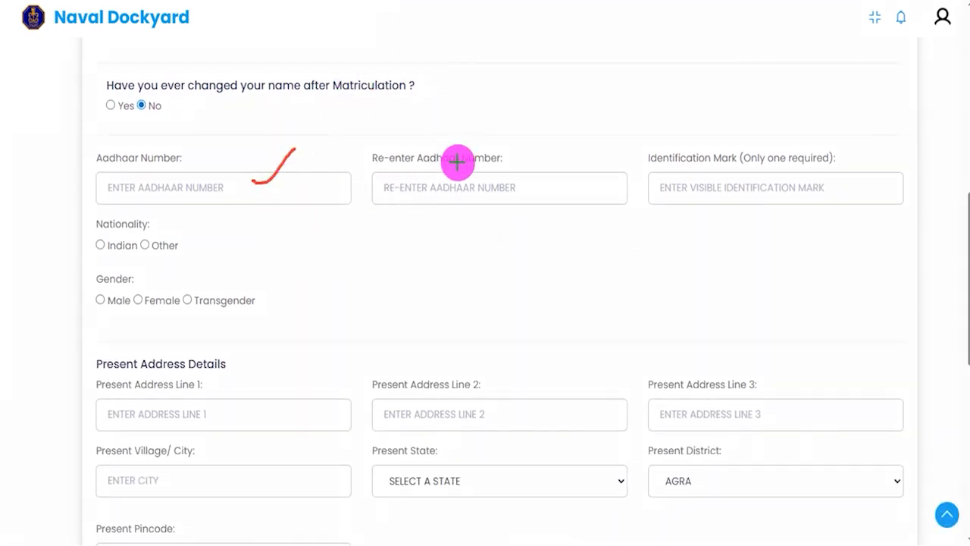
drag(532, 185, 574, 155)
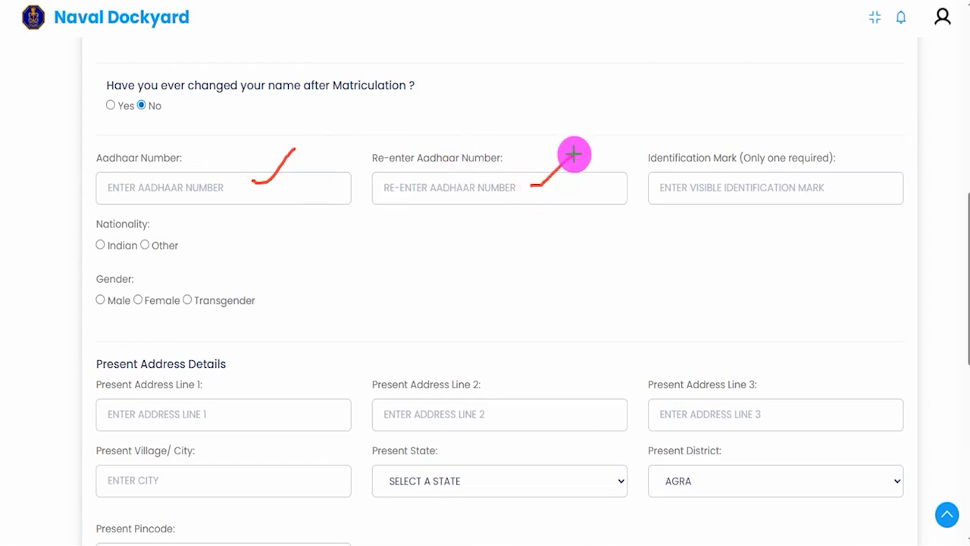
drag(826, 186, 863, 145)
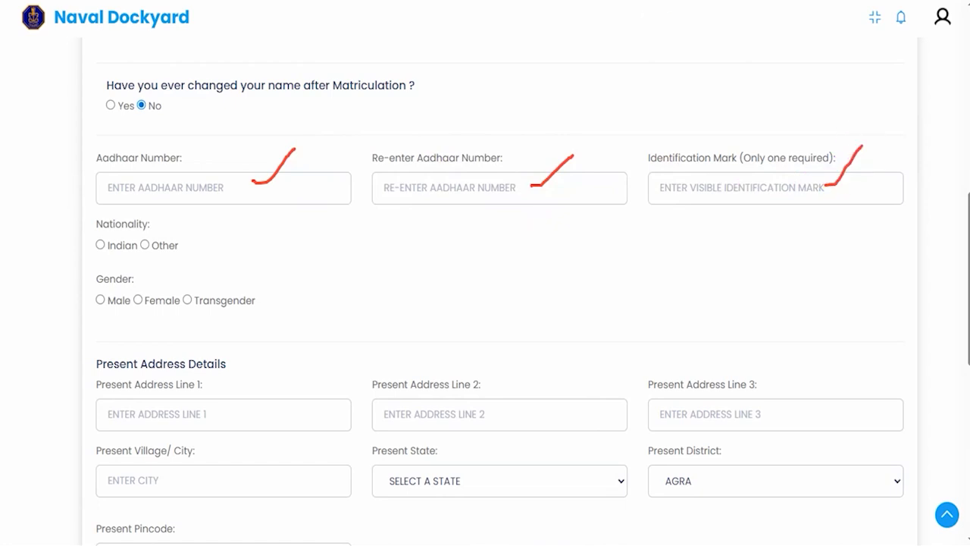
key(Escape)
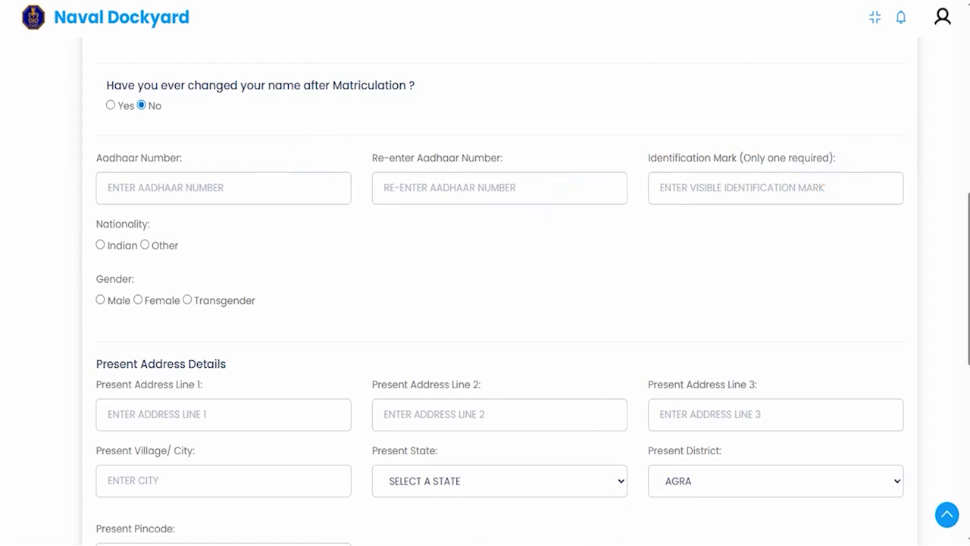
click(100, 247)
click(100, 300)
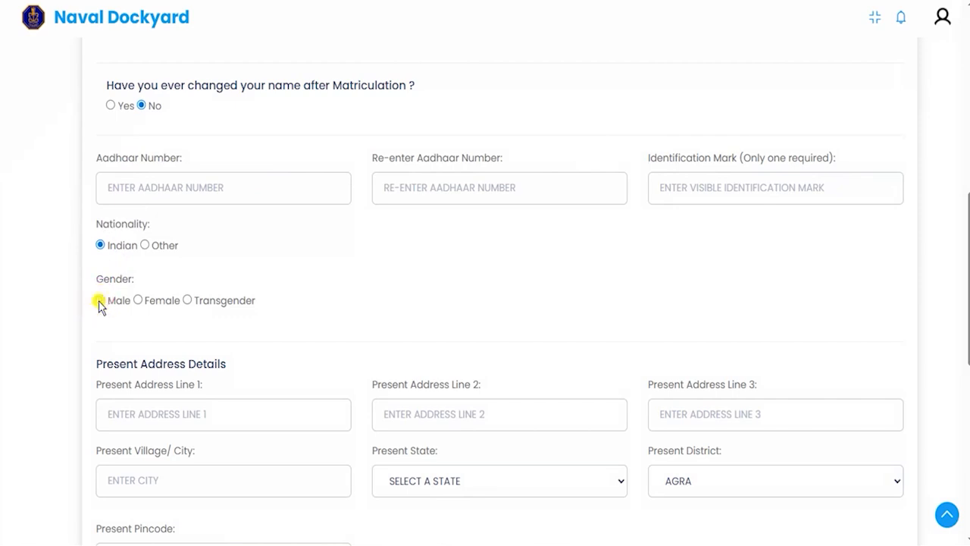
- Examine the present and permanent address sections and the question whether both addresses are the same
scroll(220, 334, down, 2)
scroll(225, 333, down, 1)
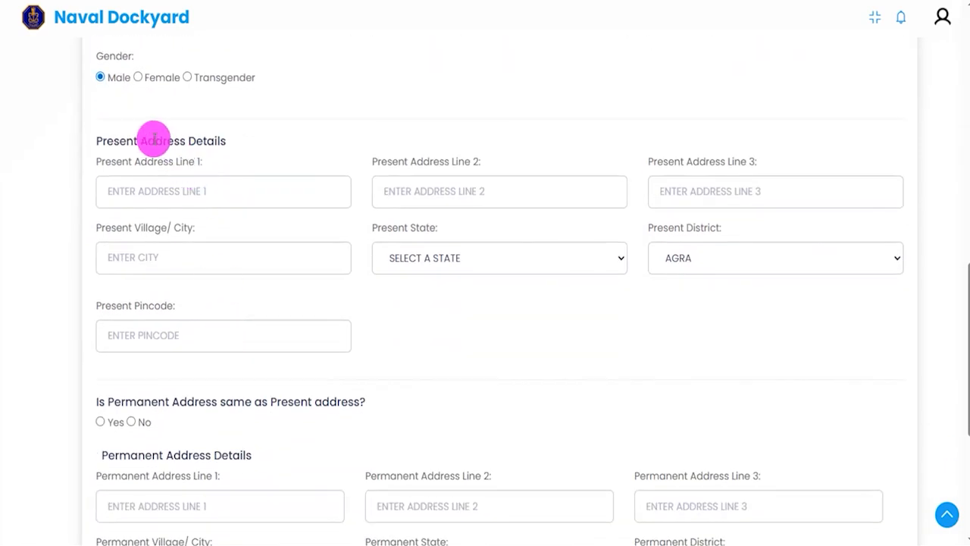
drag(119, 140, 185, 141)
scroll(303, 328, down, 2)
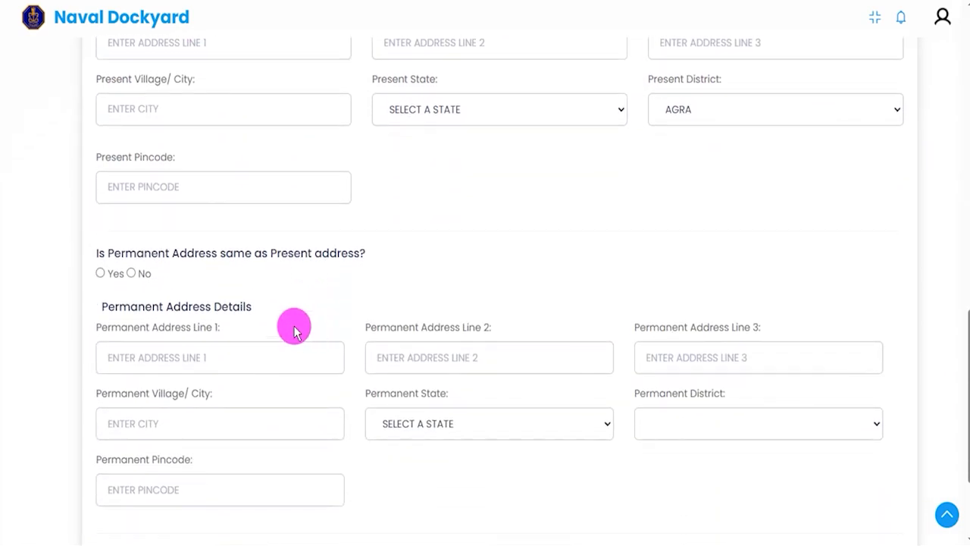
drag(115, 307, 197, 305)
scroll(234, 325, up, 1)
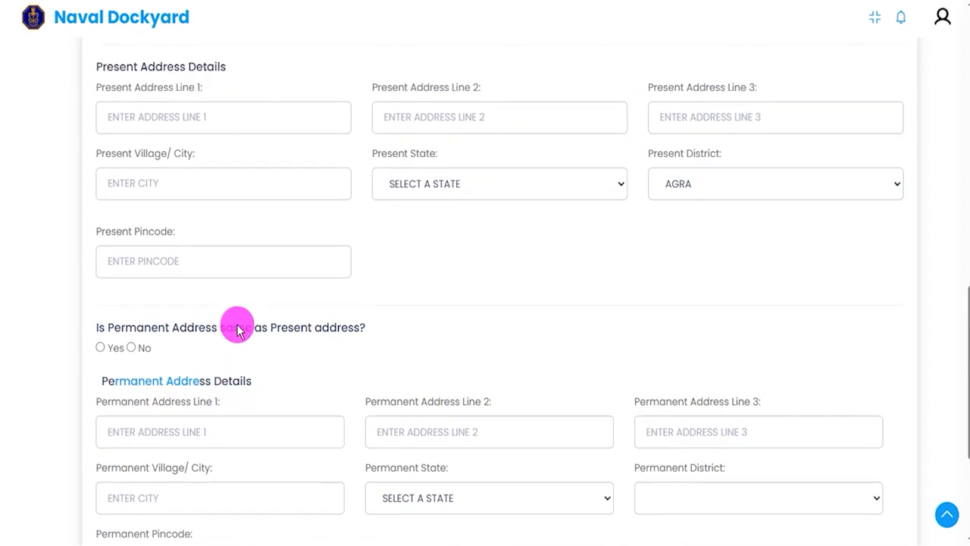
drag(279, 388, 313, 360)
drag(238, 71, 268, 52)
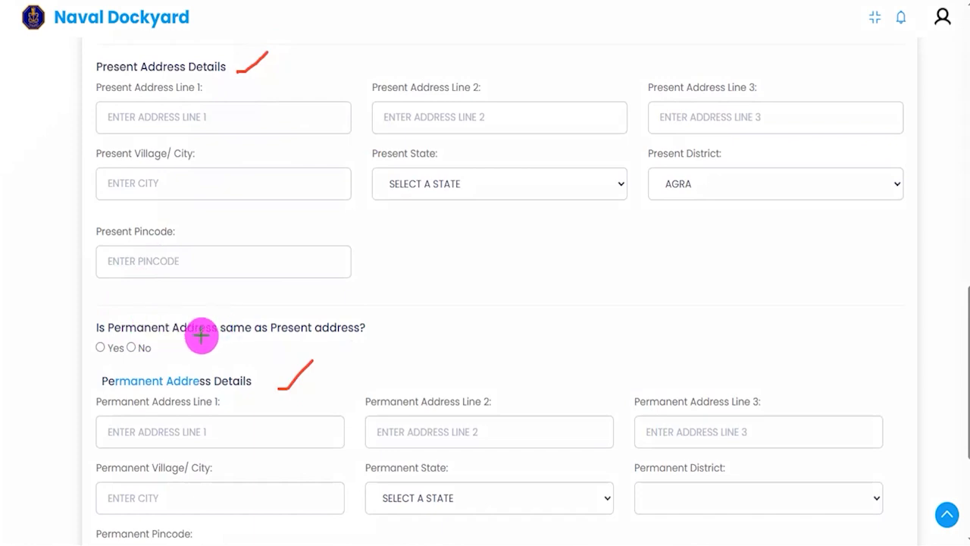
drag(200, 333, 248, 334)
drag(98, 342, 108, 328)
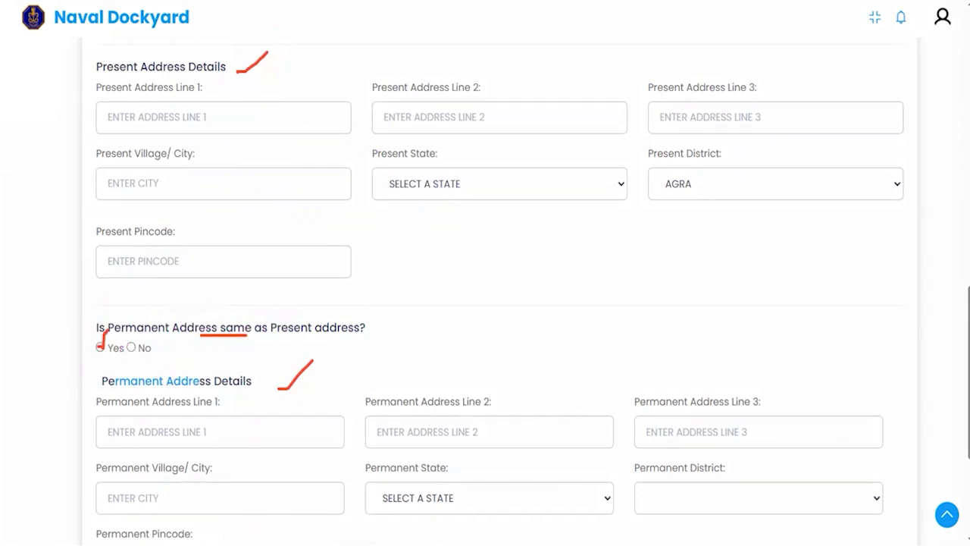
- Choose the present address for communication, and save the personal details to continue to the post applying details
scroll(388, 379, down, 3)
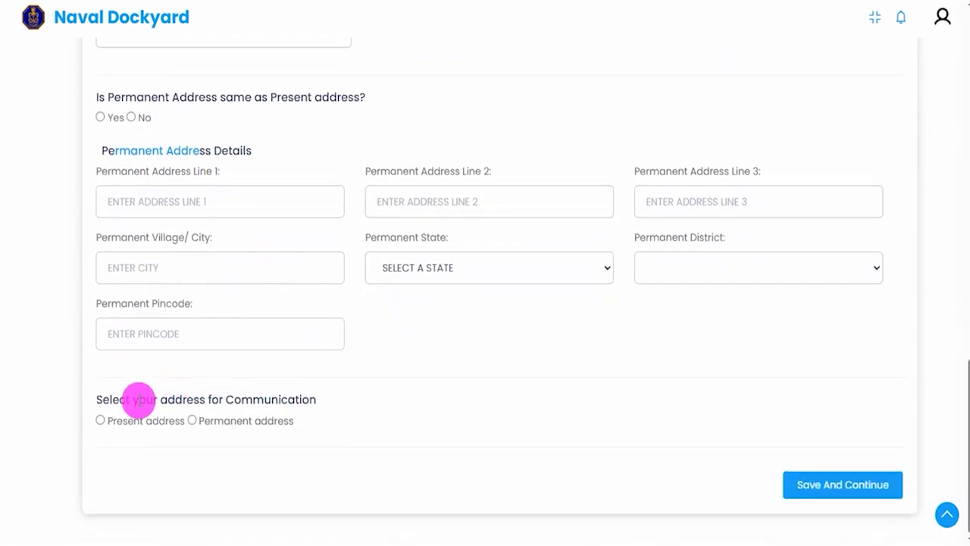
drag(129, 399, 248, 401)
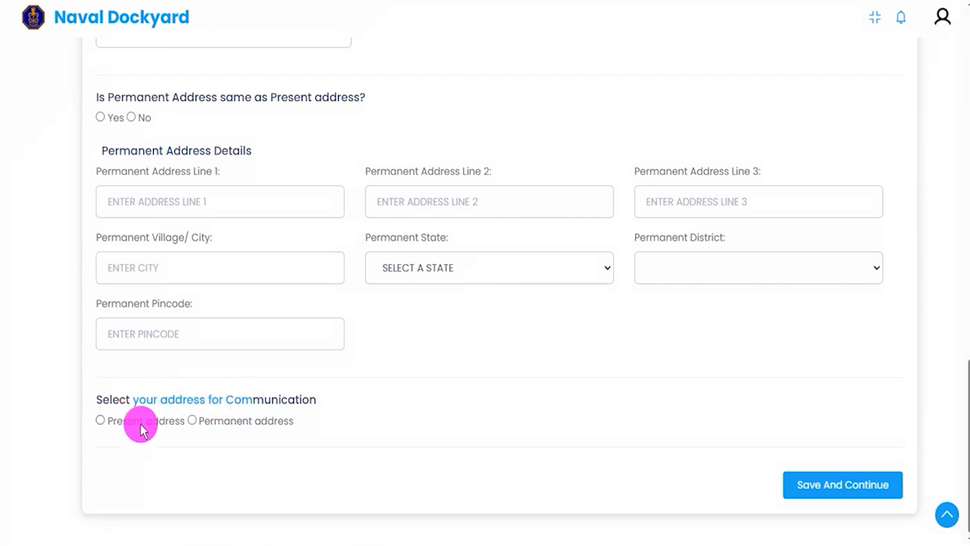
click(101, 422)
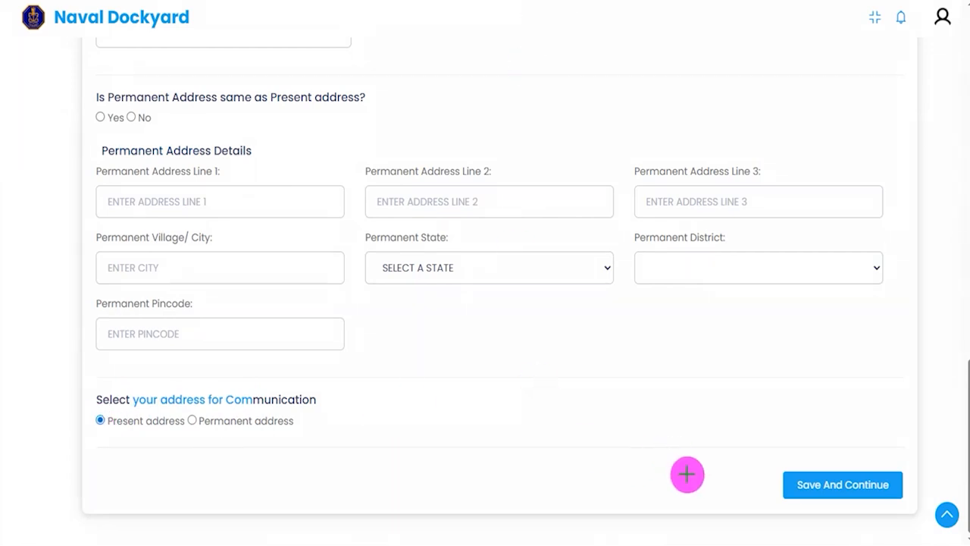
drag(543, 485, 687, 486)
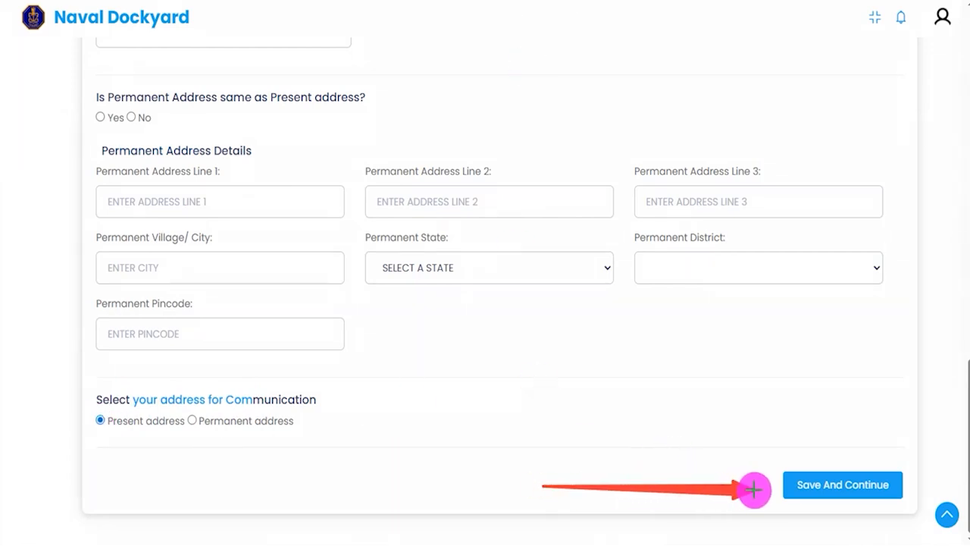
click(789, 485)
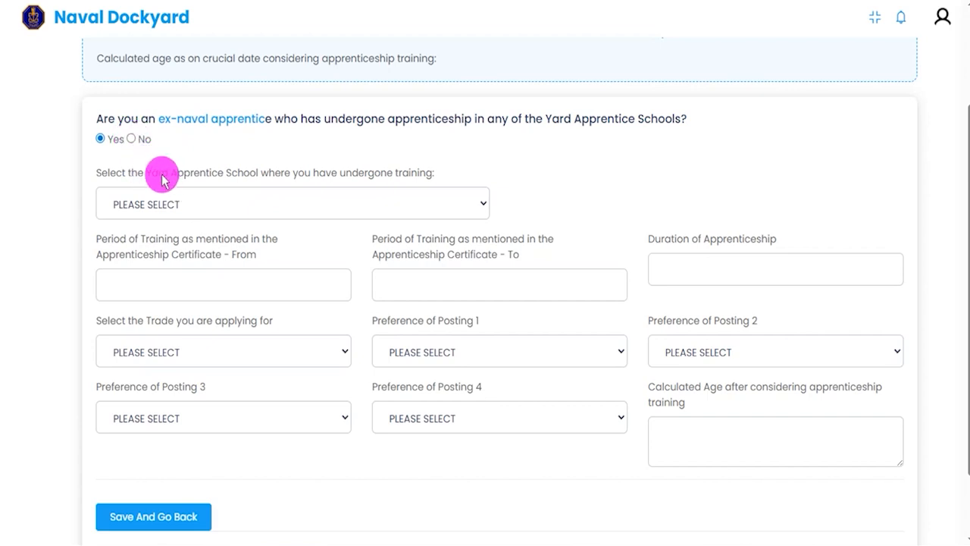
- Select DAS, Mumbai as the Yard Apprentice School where the apprenticeship training was undergone
click(221, 205)
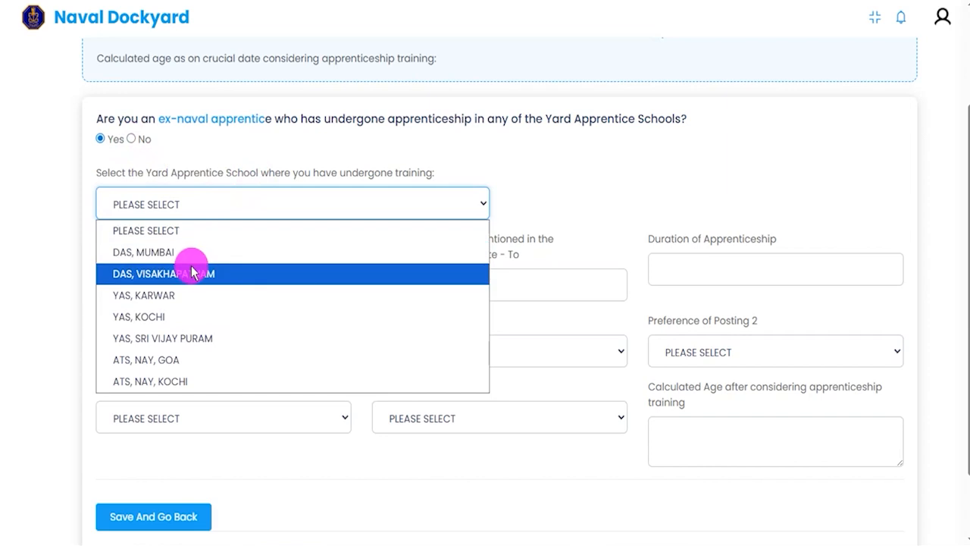
click(162, 252)
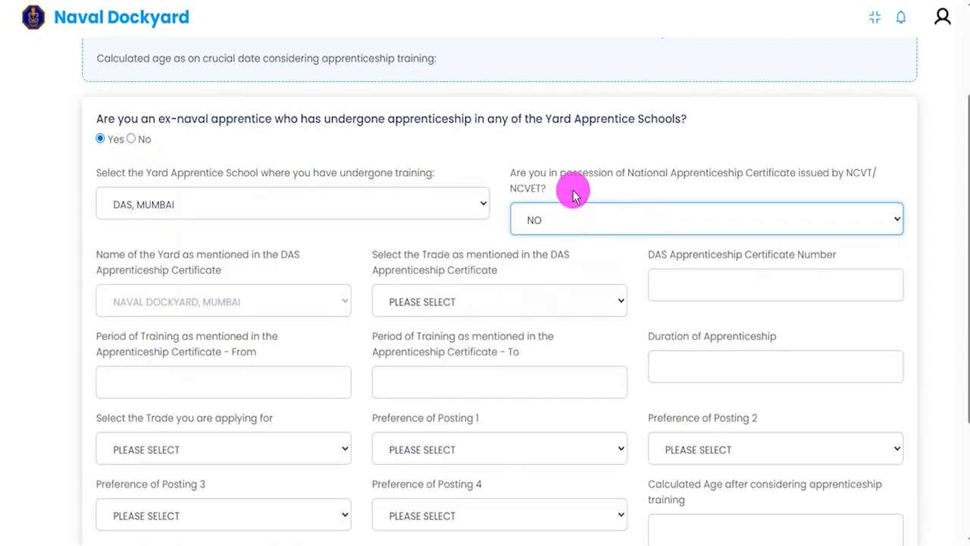
- Answer No to possessing the National Apprenticeship Certificate and choose Computer Fitter as the trade mentioned in the DAS certificate
drag(618, 171, 550, 191)
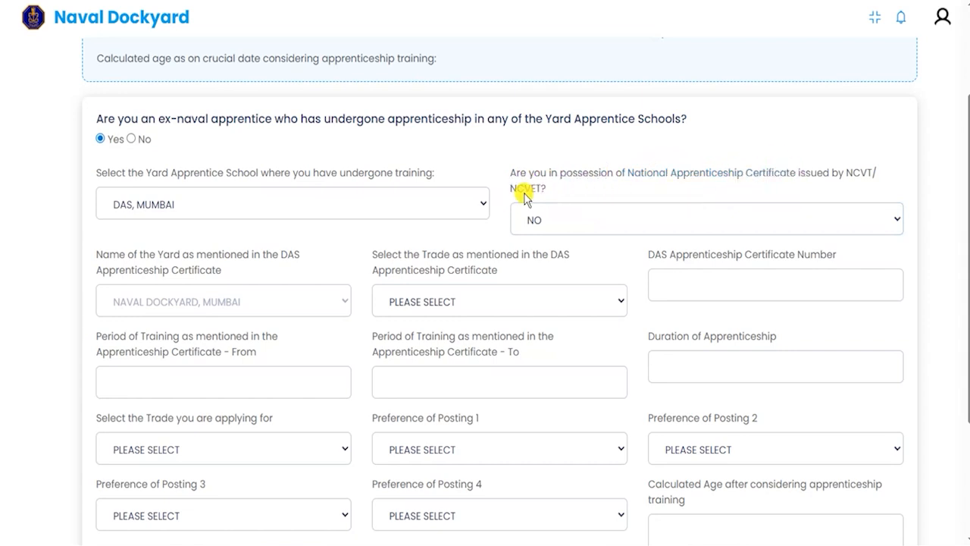
click(545, 219)
click(537, 268)
click(541, 222)
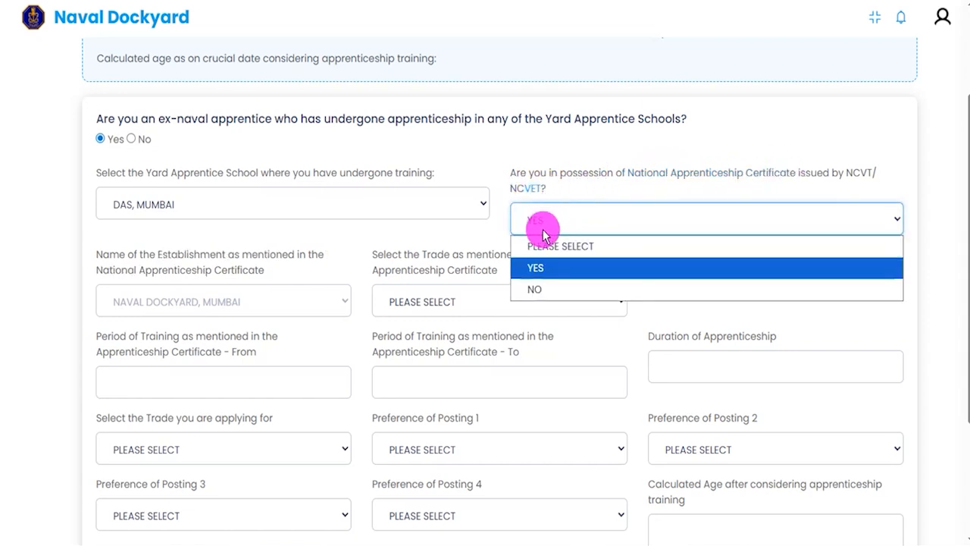
click(542, 289)
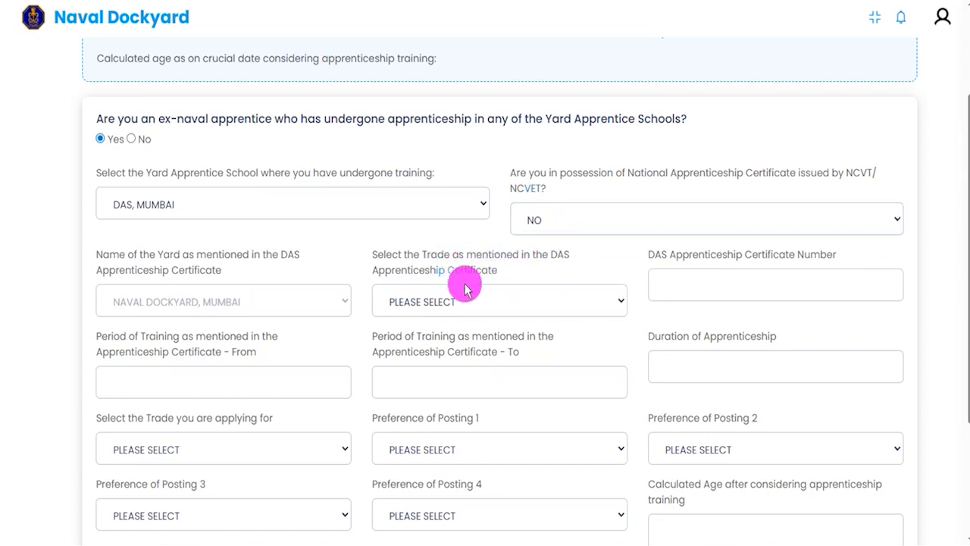
click(479, 301)
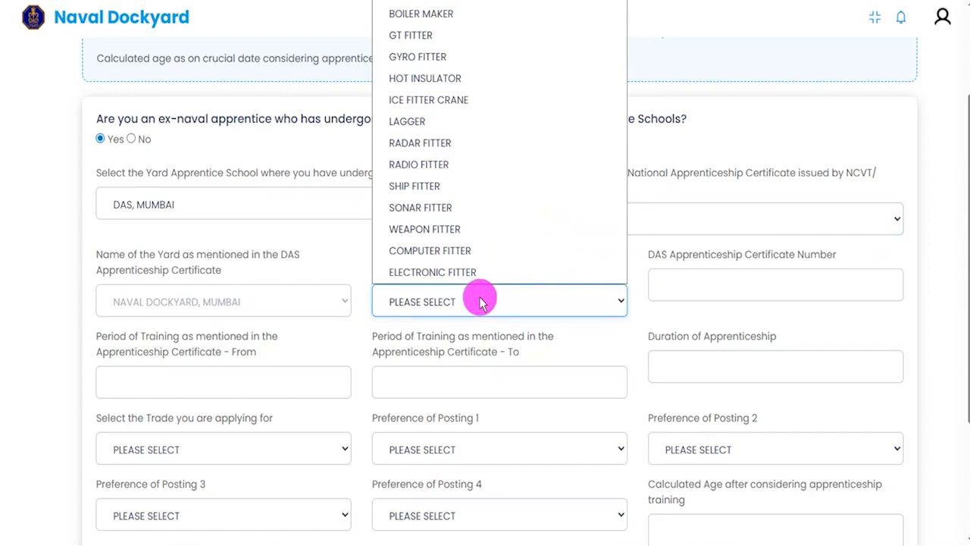
click(480, 251)
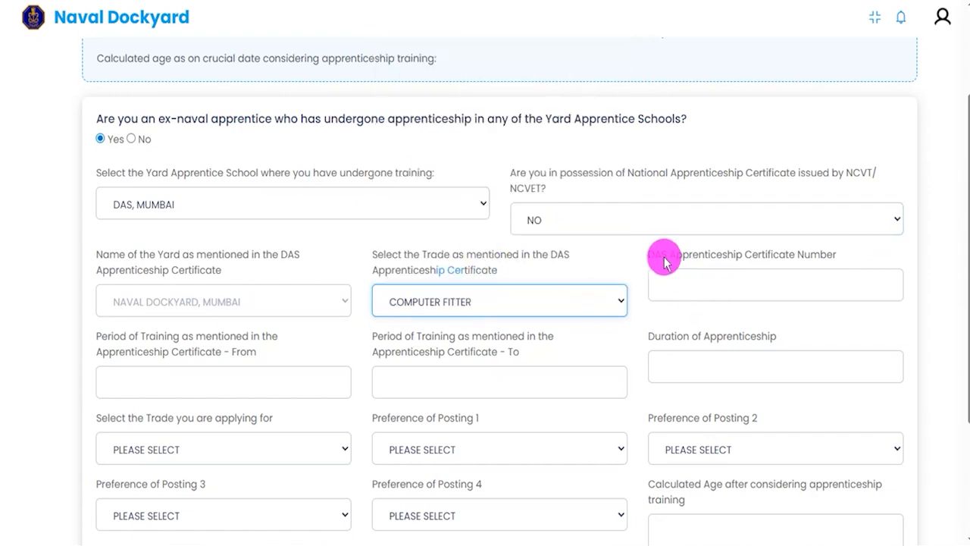
- Examine the DAS certificate number, training period and apprenticeship duration fields
click(716, 283)
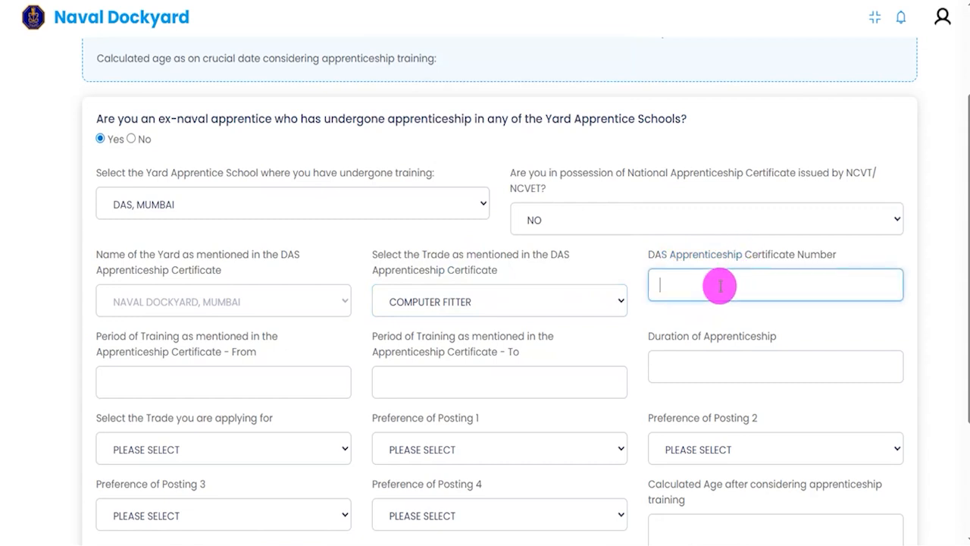
click(345, 365)
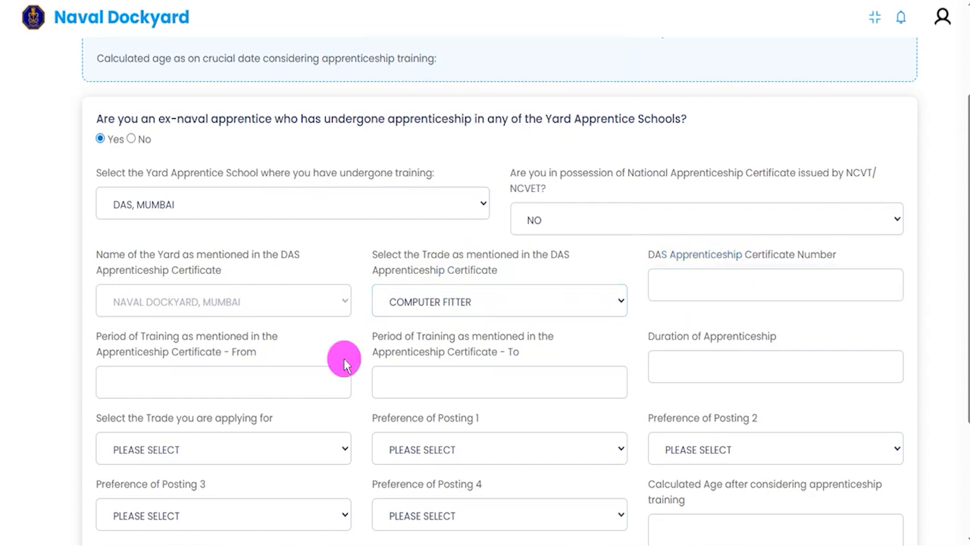
click(255, 378)
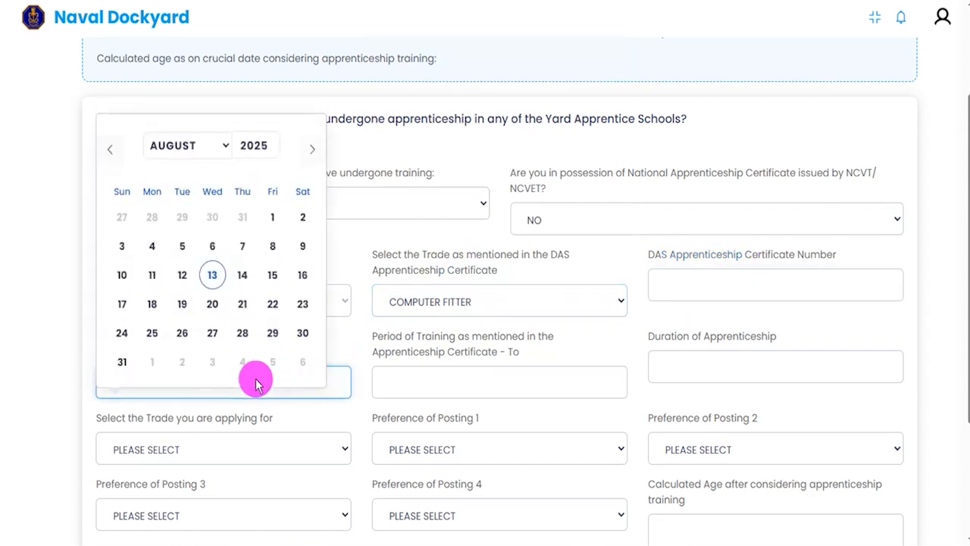
click(447, 379)
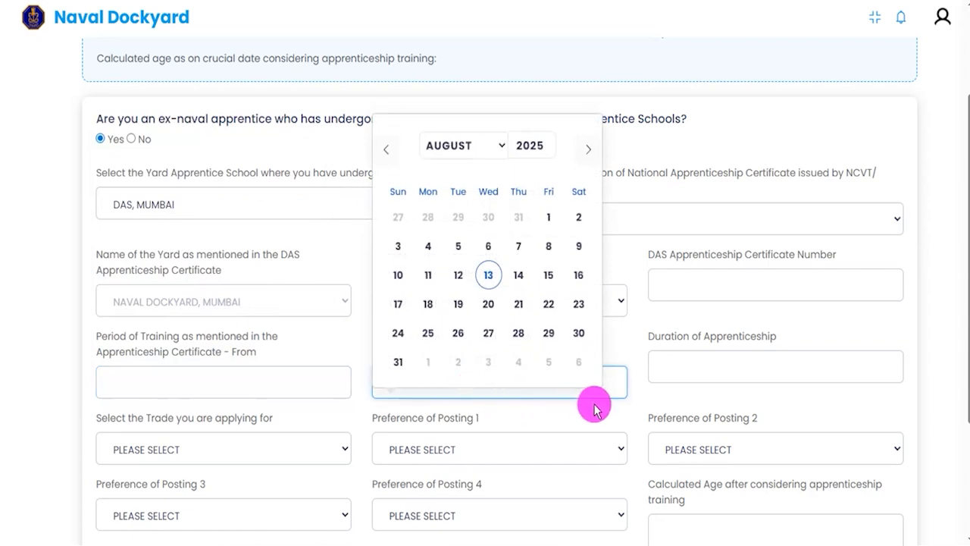
click(645, 393)
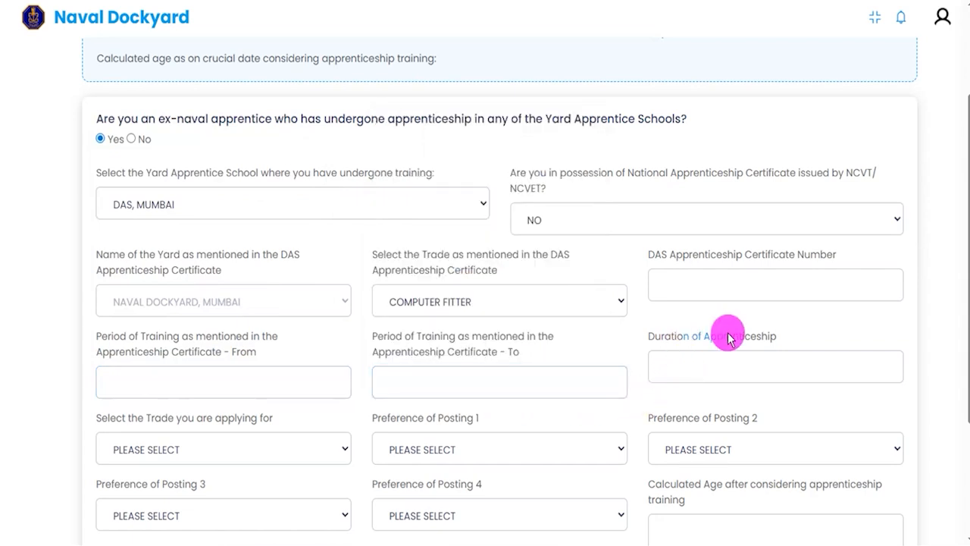
click(716, 363)
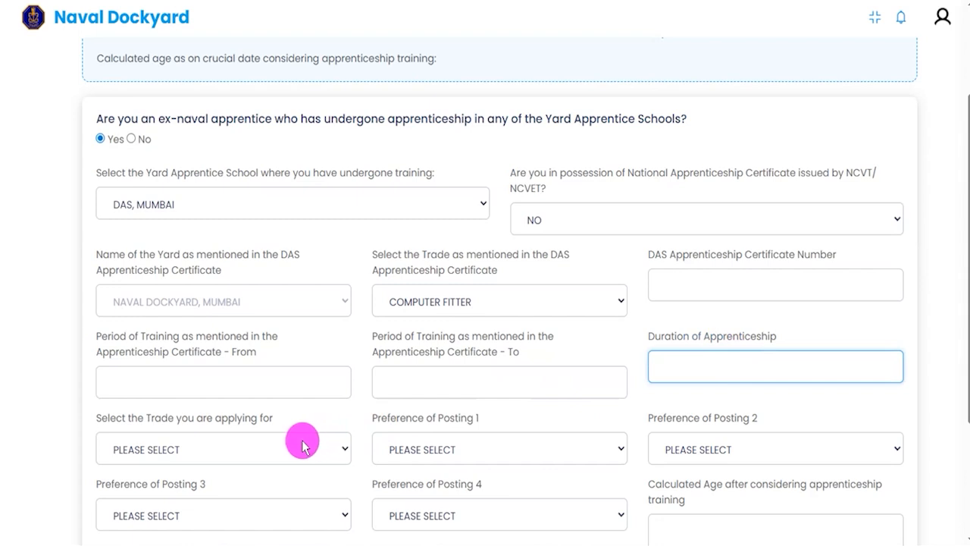
- Select Weapon Electronics as the trade being applied for and Southern Naval Command as the first posting preference
scroll(300, 432, down, 3)
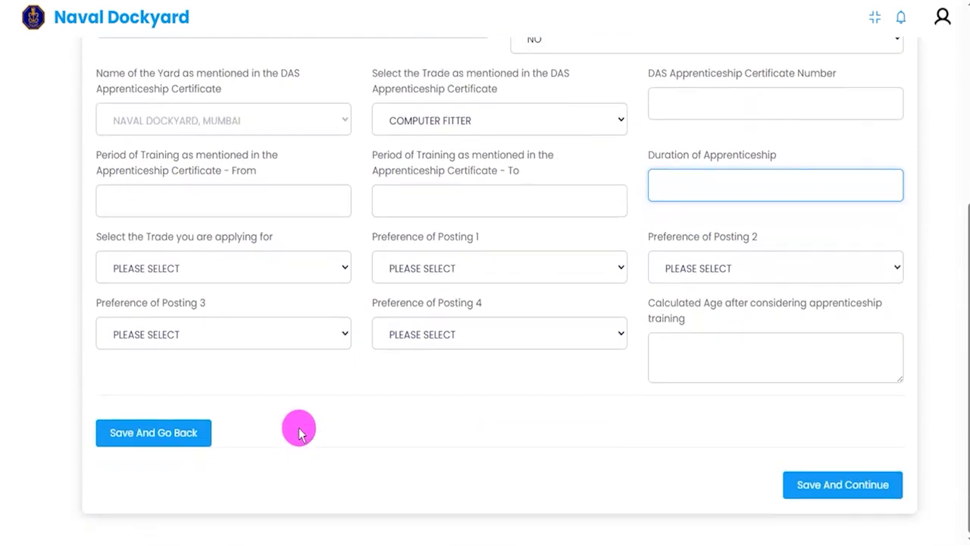
click(296, 276)
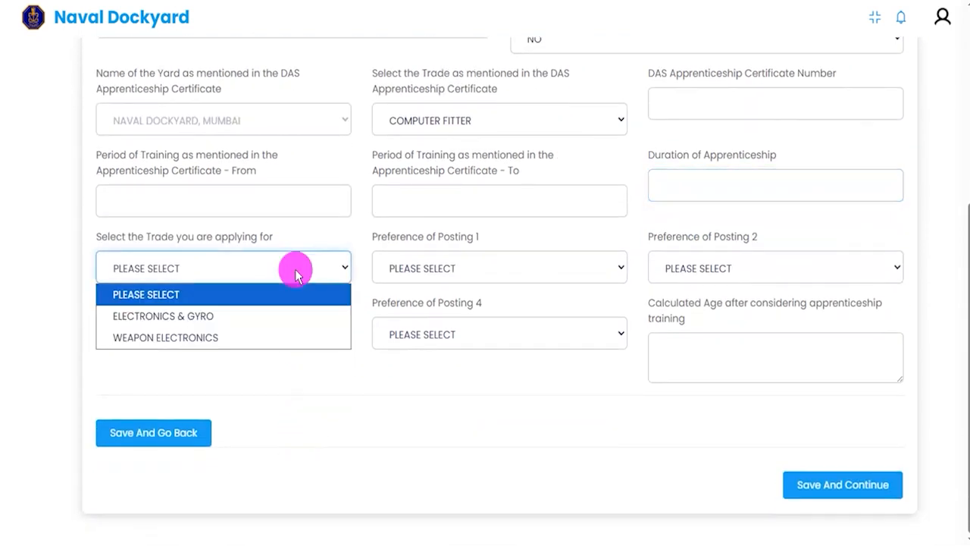
click(203, 342)
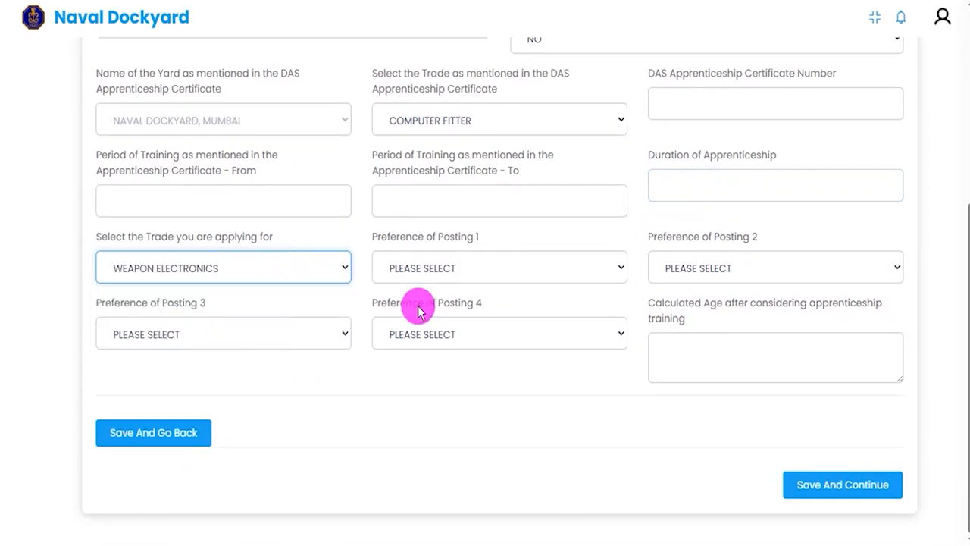
click(480, 277)
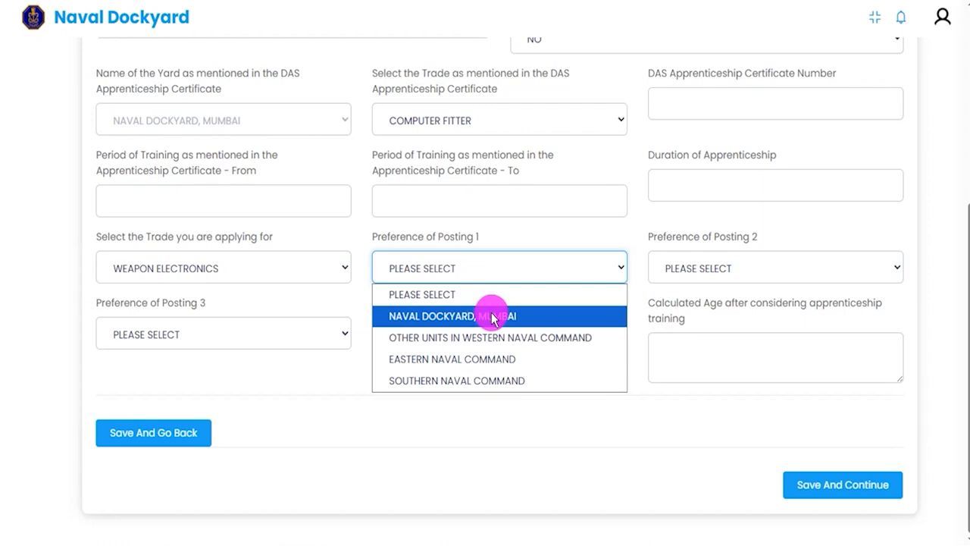
click(478, 379)
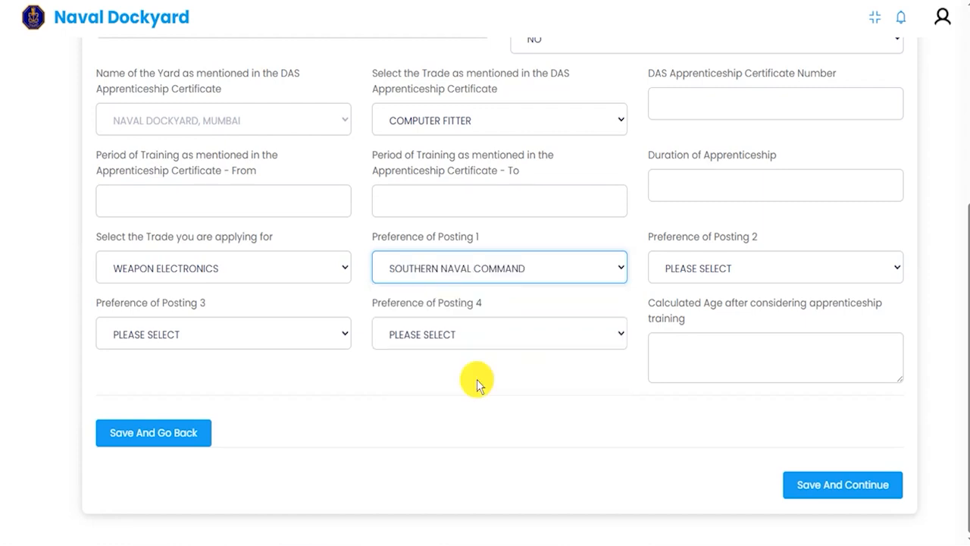
- Review the options offered for posting preferences 2, 3 and 4, and the rest of the post applying form
click(699, 271)
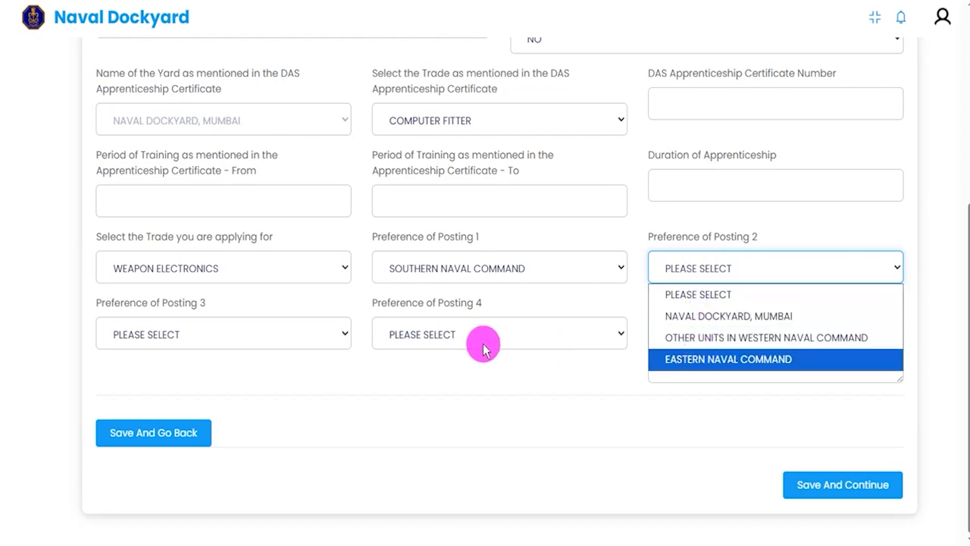
click(559, 373)
click(559, 372)
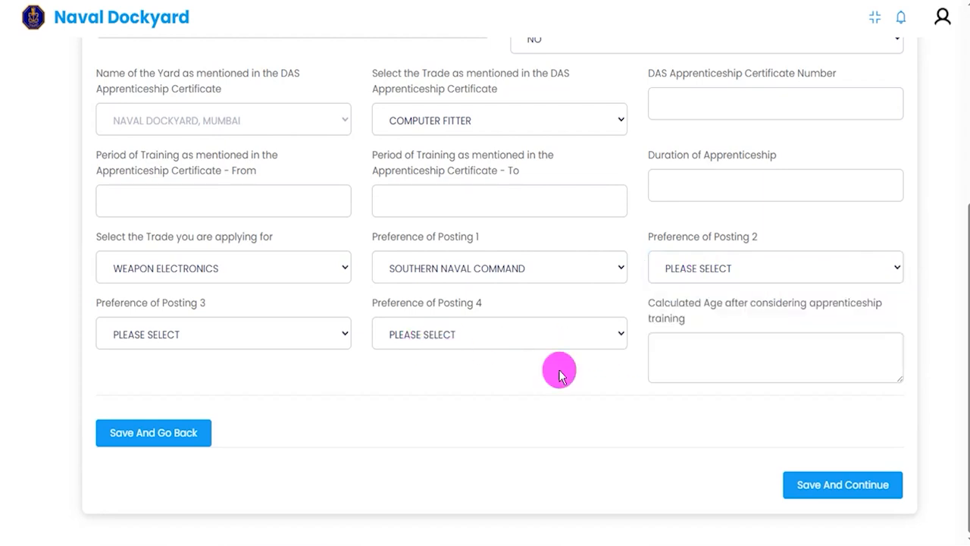
click(277, 328)
click(455, 335)
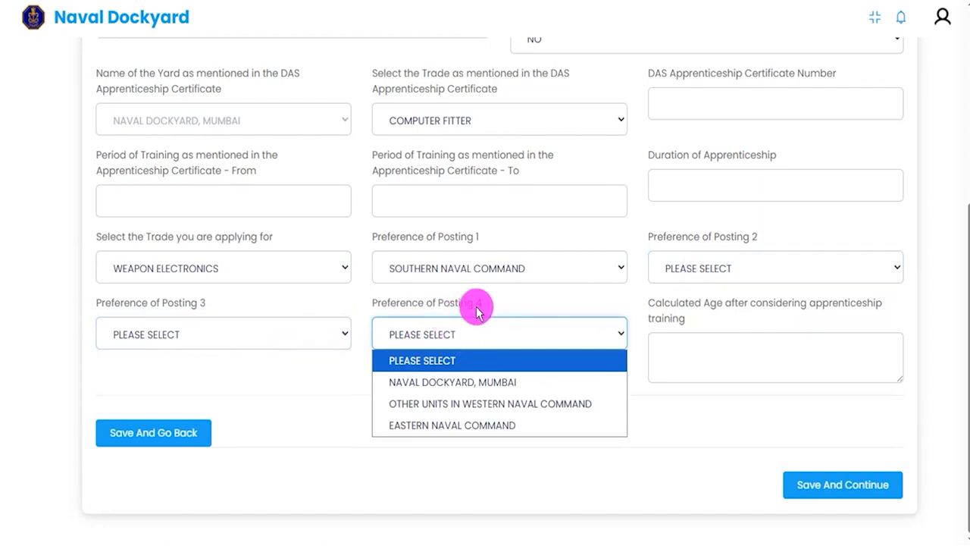
click(651, 433)
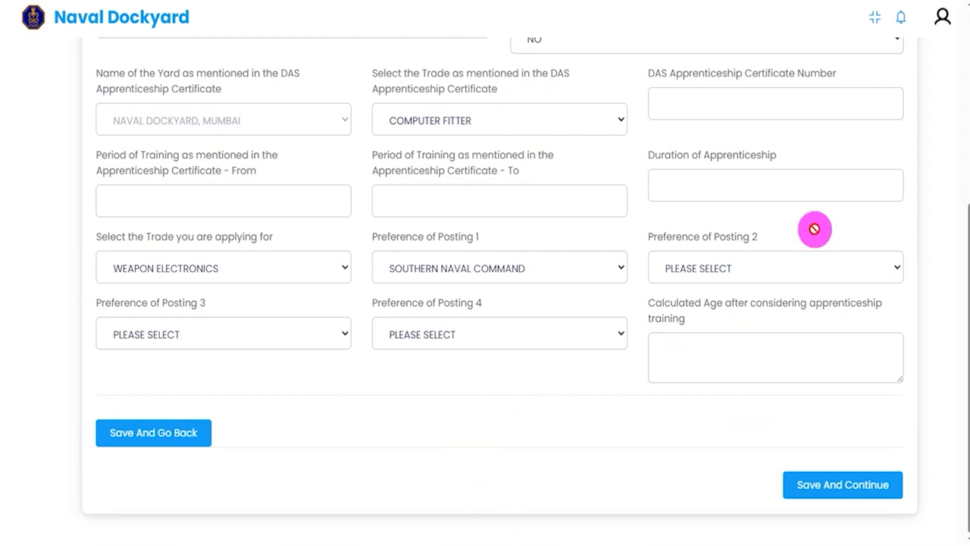
drag(569, 477, 767, 483)
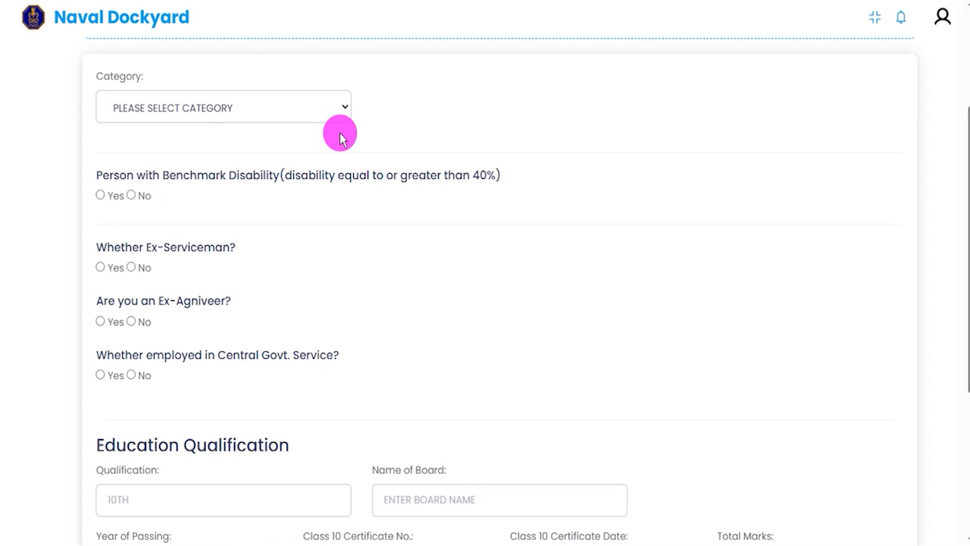
- Set the candidate's category to SC
click(216, 113)
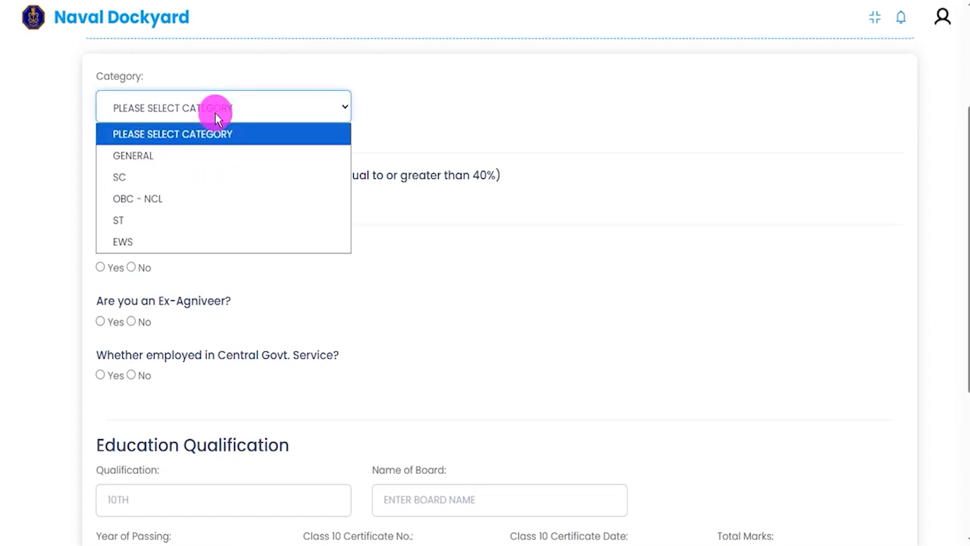
click(161, 163)
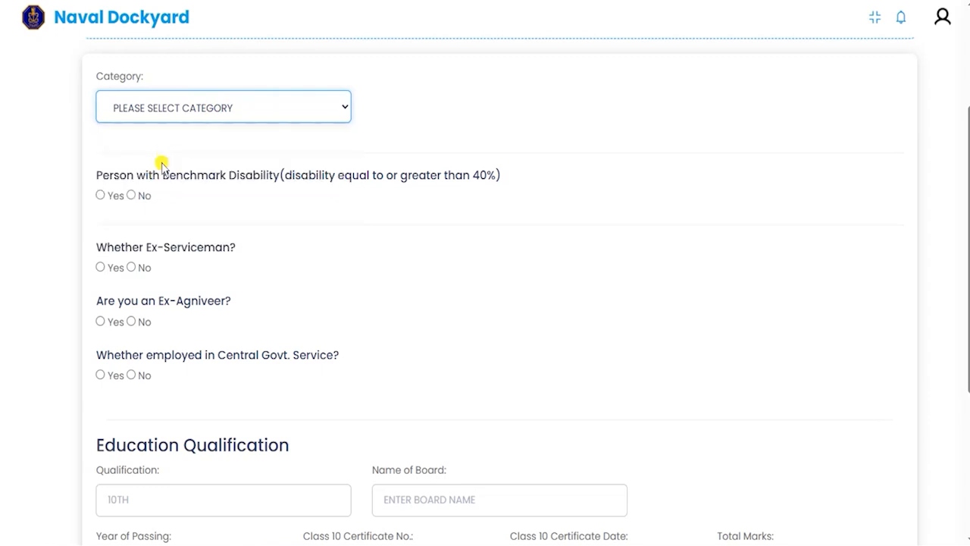
click(210, 113)
click(130, 176)
click(130, 177)
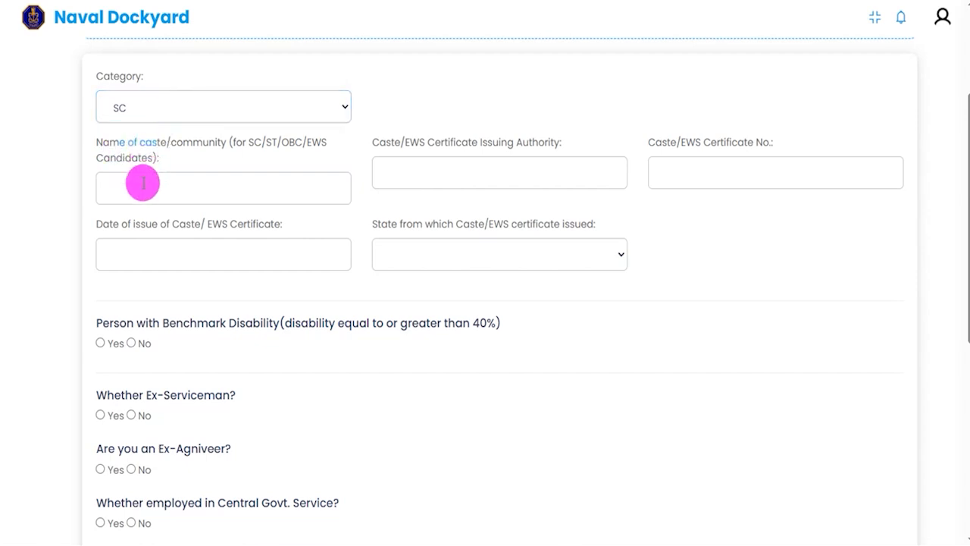
- Examine the caste/community name, certificate issuing authority, certificate number and issuing state fields for reserved candidates
click(144, 183)
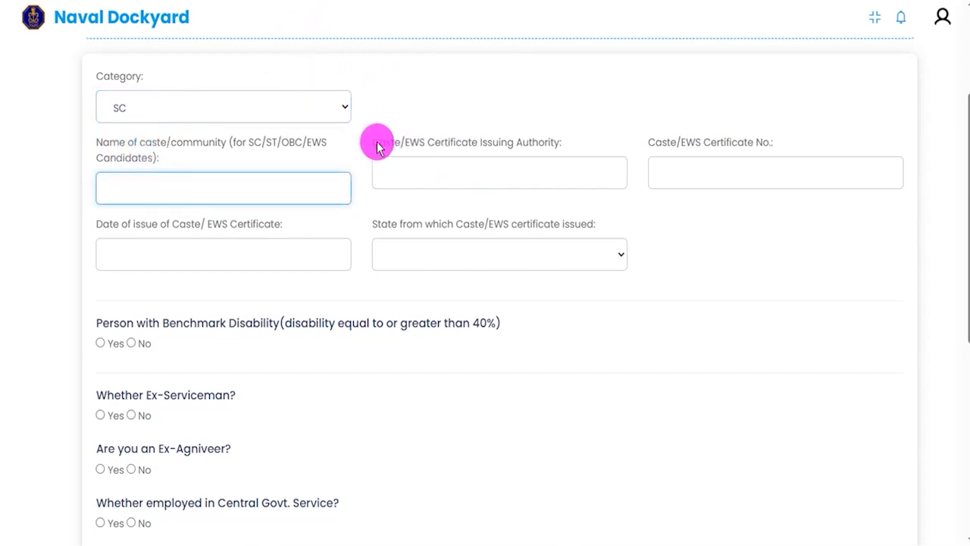
drag(378, 147, 500, 141)
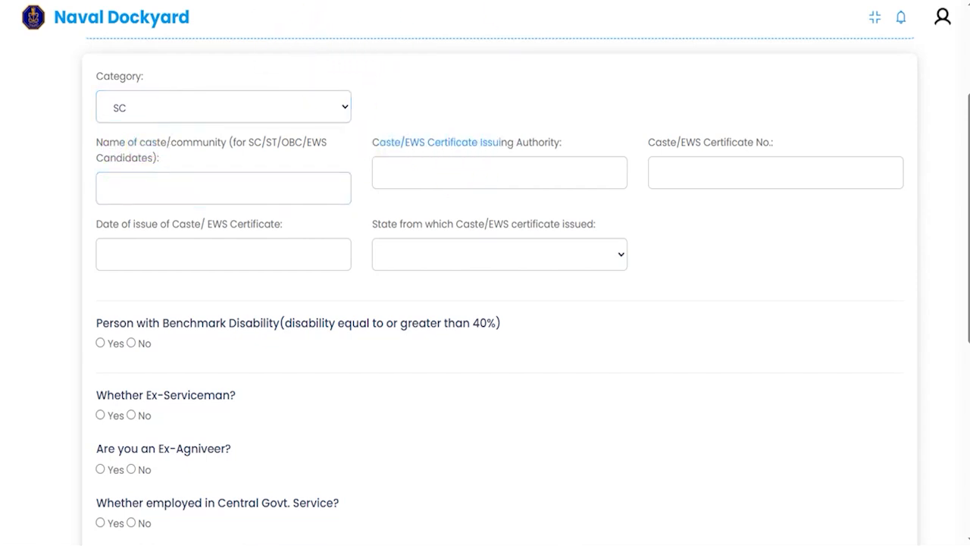
click(491, 176)
drag(491, 177, 514, 150)
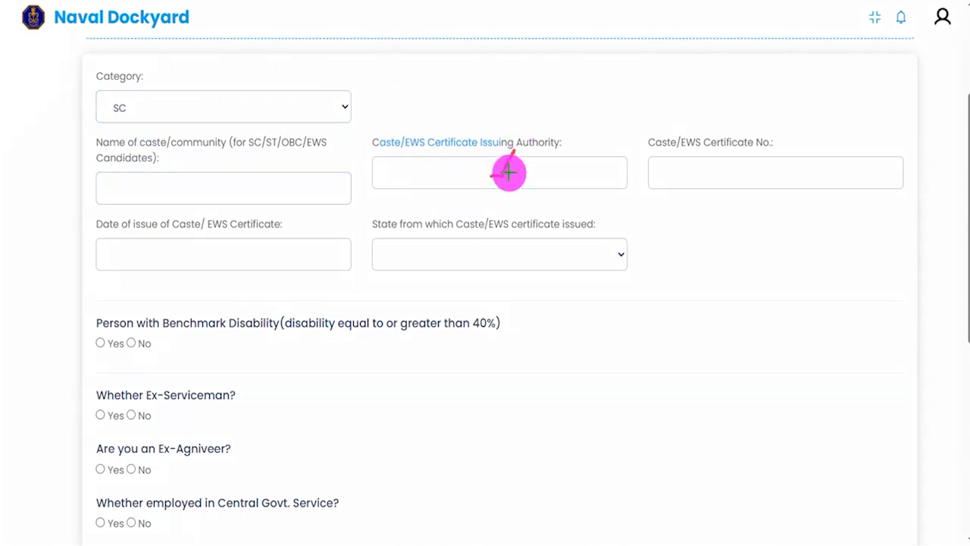
drag(805, 173, 833, 149)
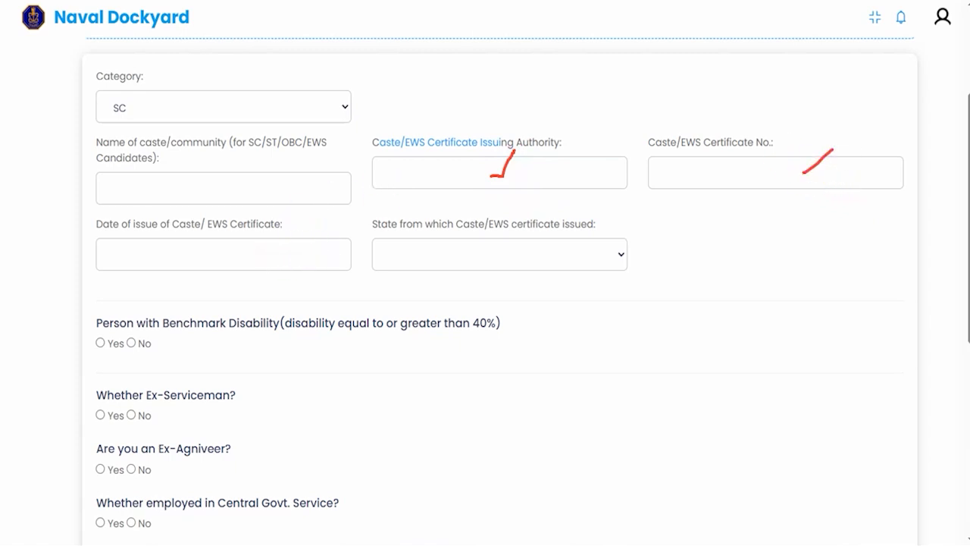
click(473, 260)
scroll(468, 203, down, 7)
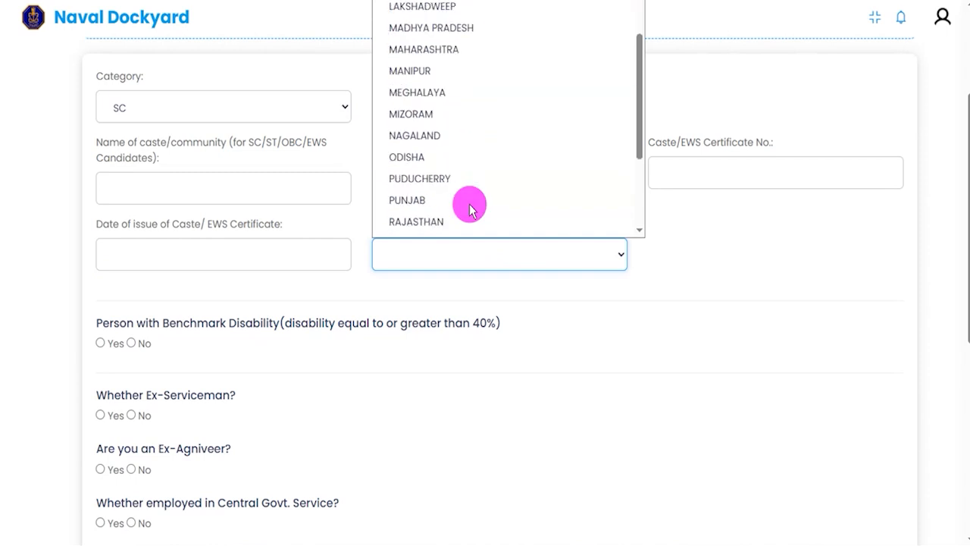
click(661, 271)
- Change the category to General and read the benchmark disability question
click(259, 113)
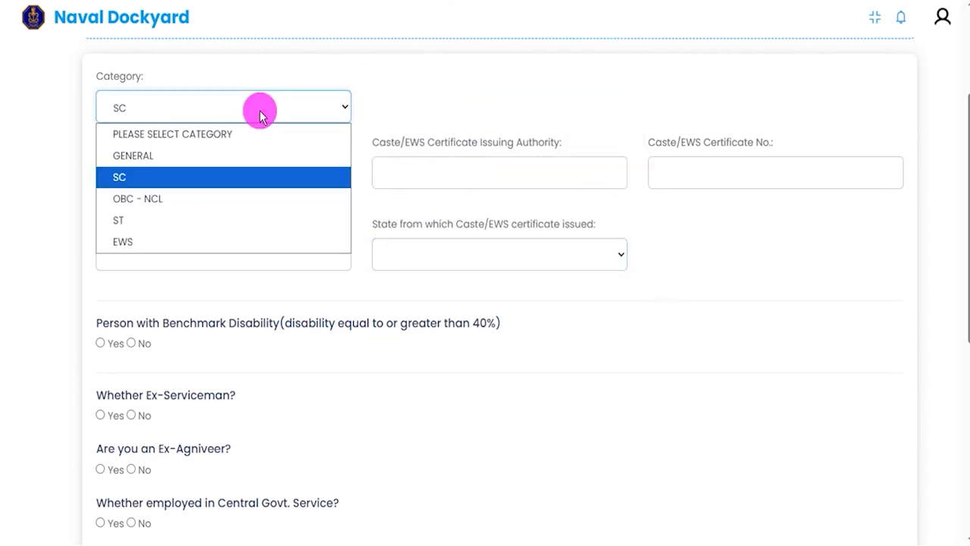
click(151, 156)
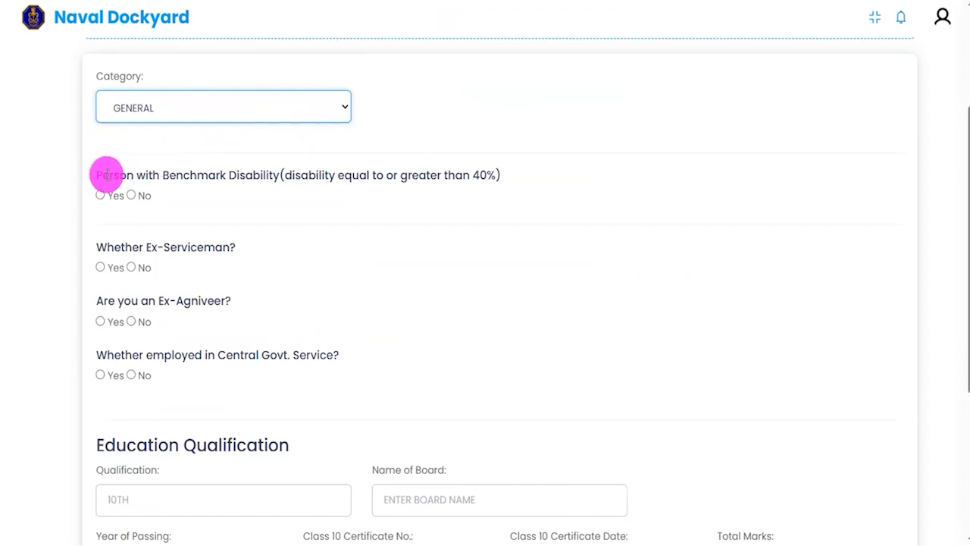
drag(105, 175, 236, 175)
drag(332, 173, 440, 172)
click(449, 172)
- Answer Yes to the benchmark disability question, with CAT (A) as the disability type and Blind as the details
click(100, 195)
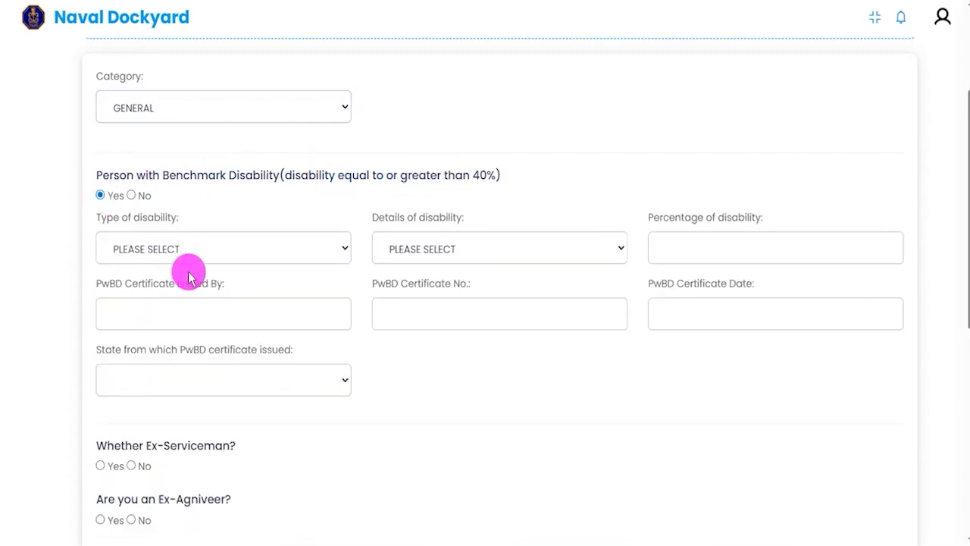
click(262, 250)
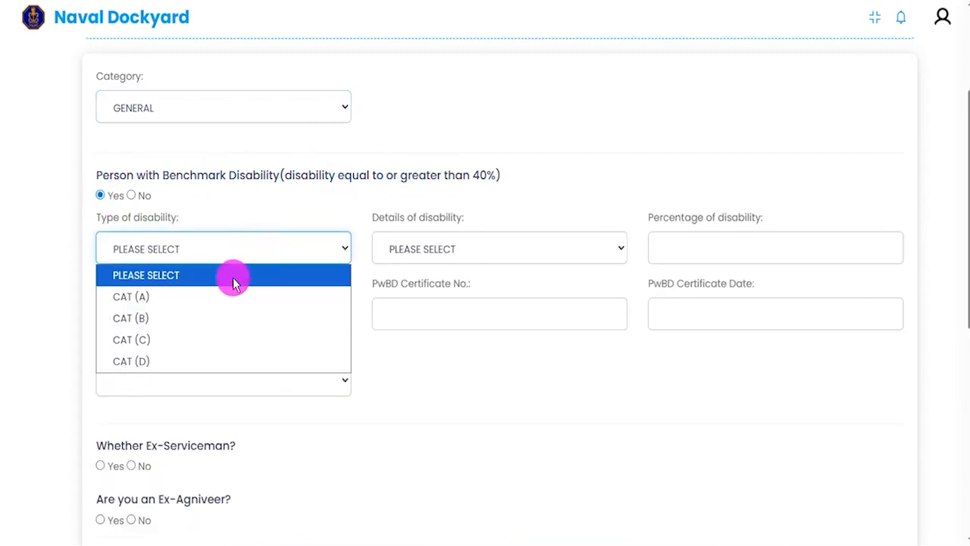
click(220, 296)
click(422, 255)
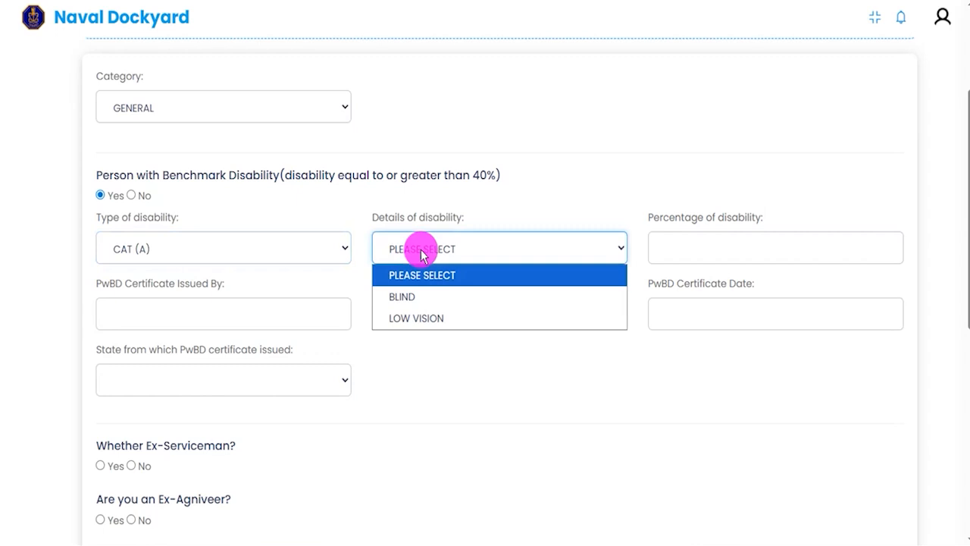
click(410, 301)
click(703, 247)
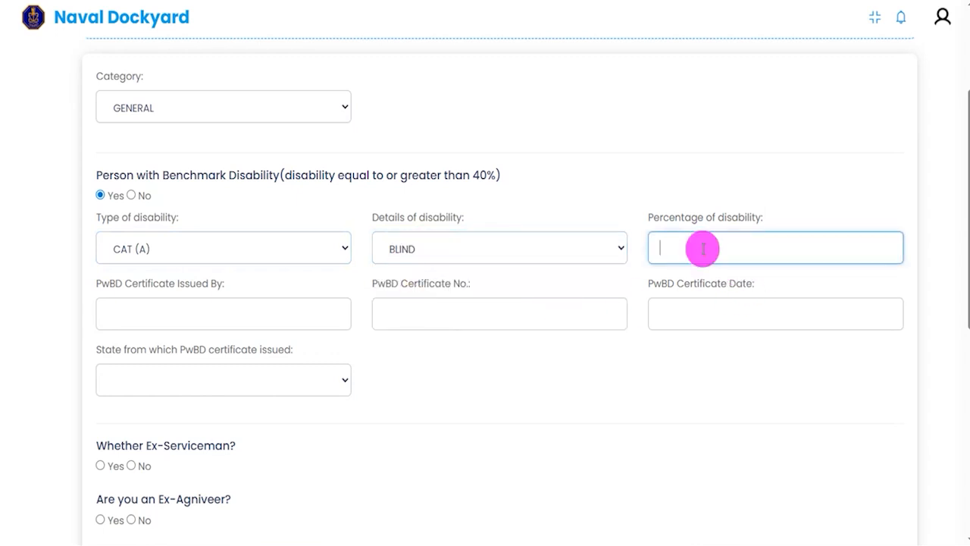
- Examine the PwBD certificate issuer, number, date and issuing state fields, and change the benchmark disability answer to No
click(209, 310)
click(209, 310)
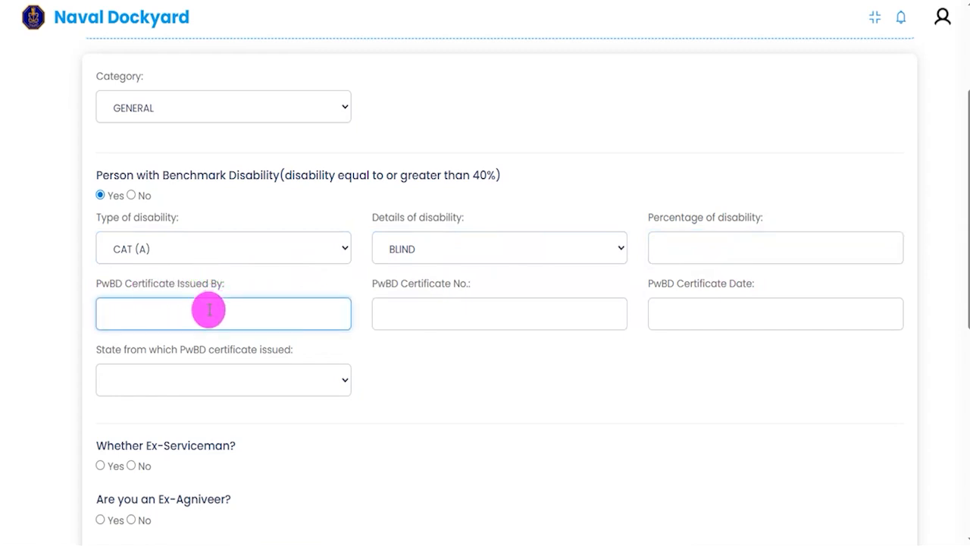
click(458, 311)
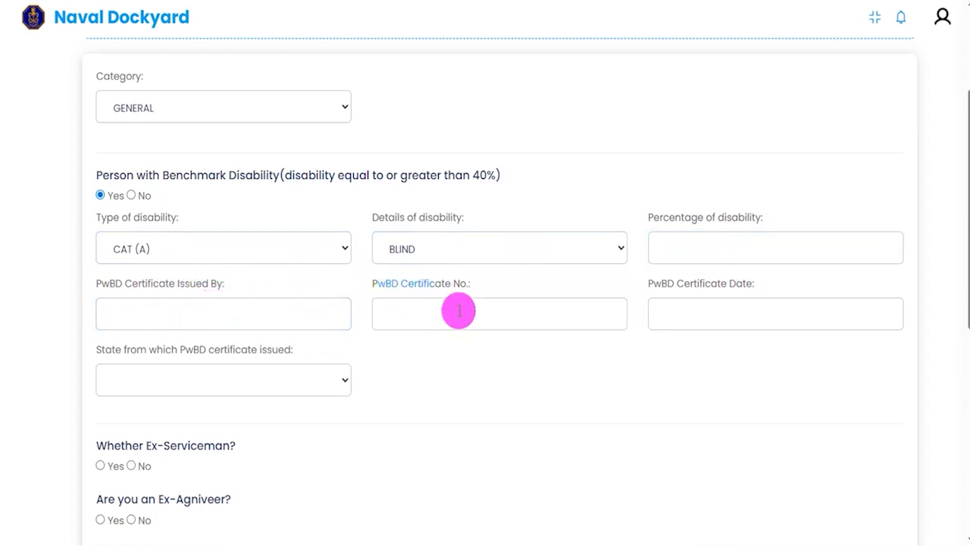
click(730, 314)
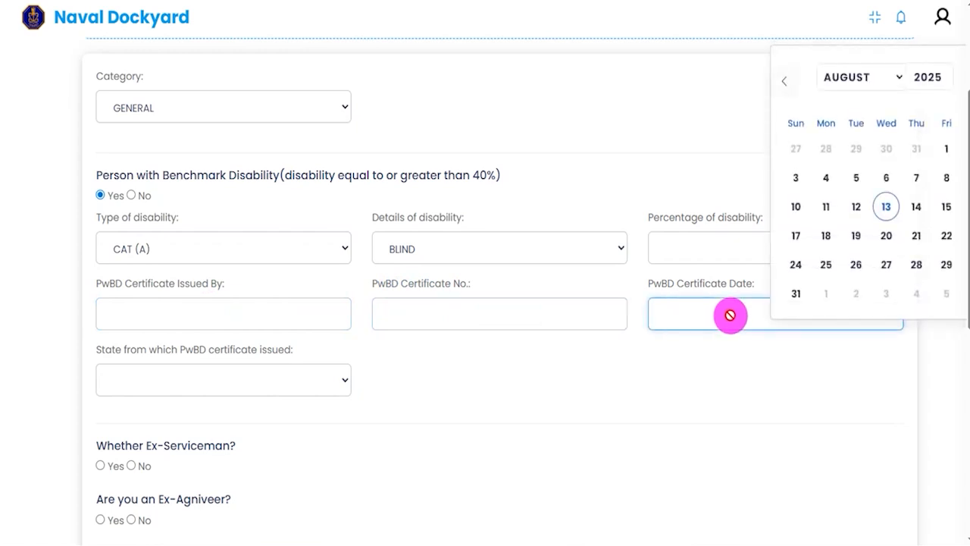
click(267, 381)
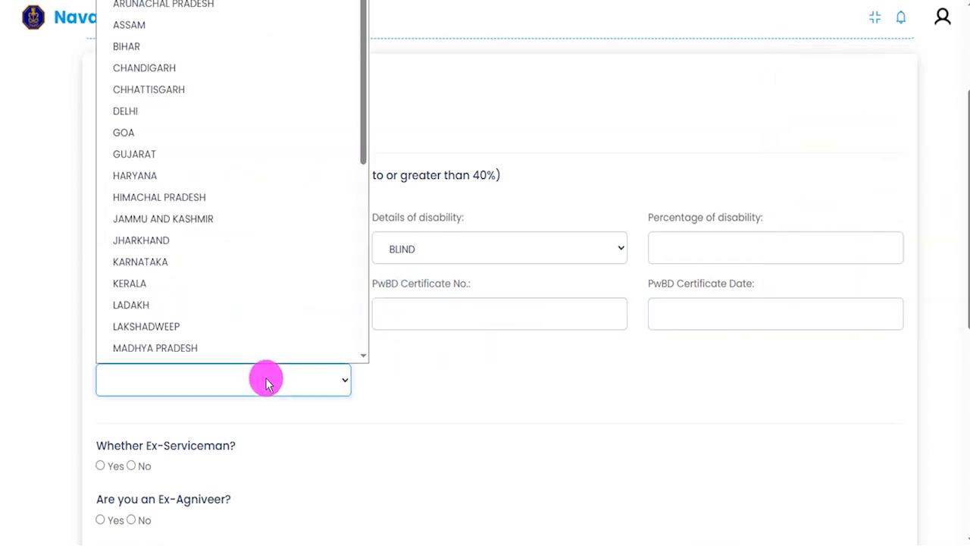
click(409, 379)
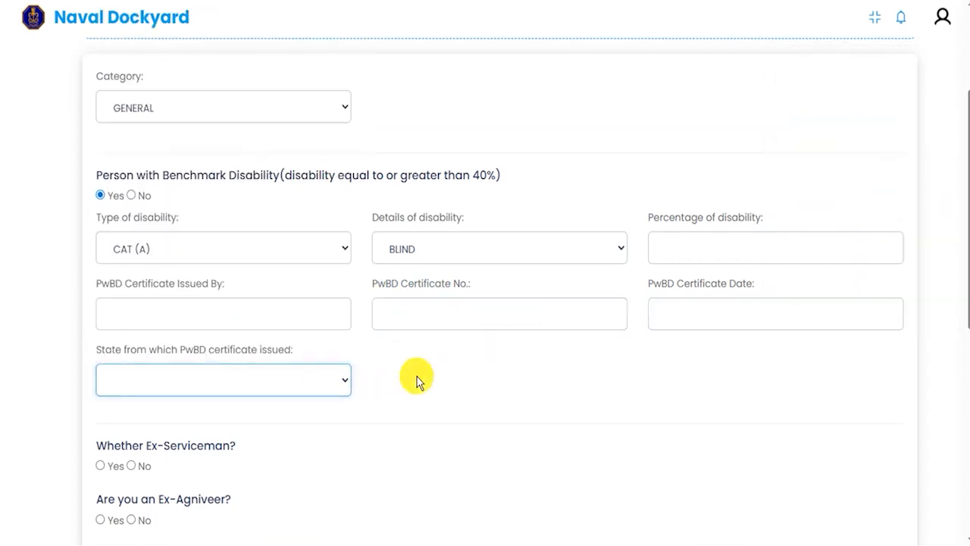
click(132, 196)
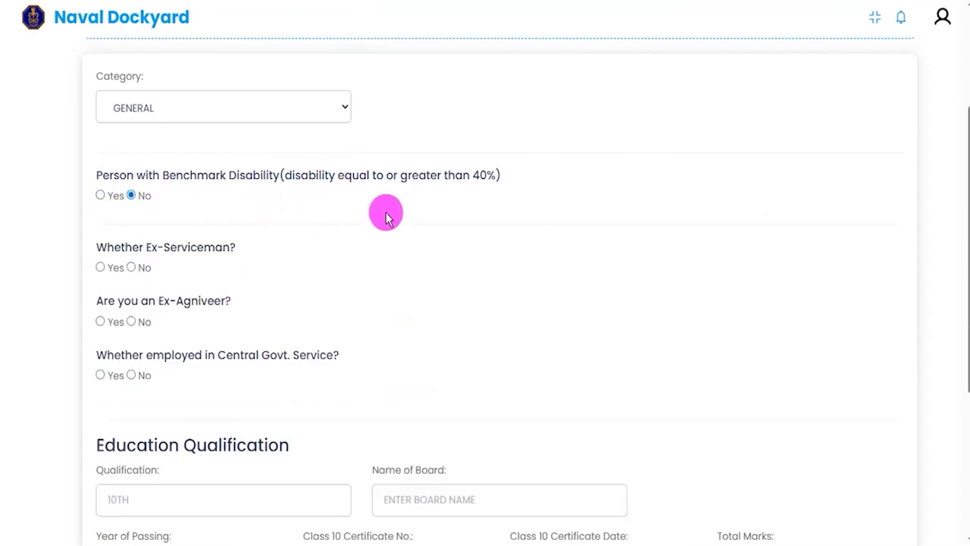
- Answer Yes to the Ex-Serviceman question, check the service and discharge date fields, and answer No to the civil post reservation question
click(100, 267)
scroll(318, 341, down, 2)
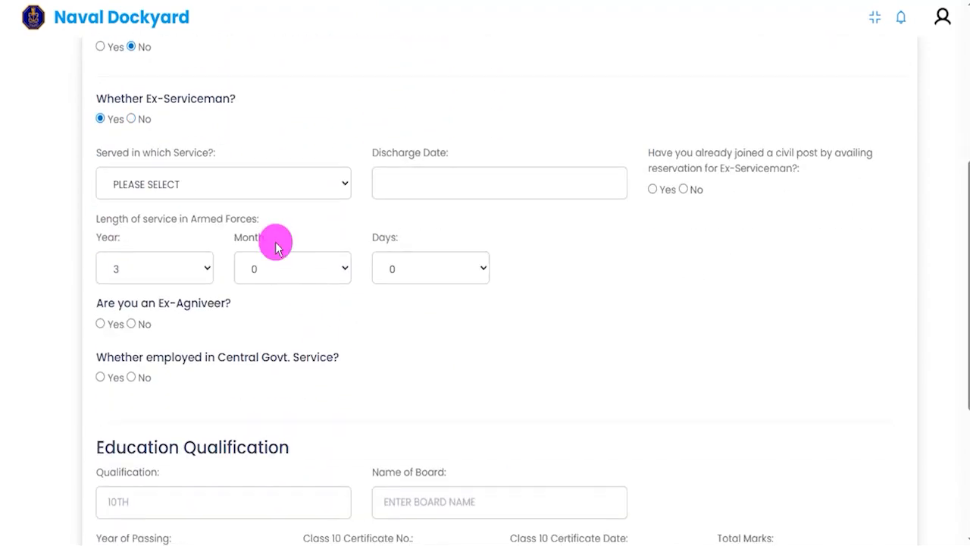
click(265, 198)
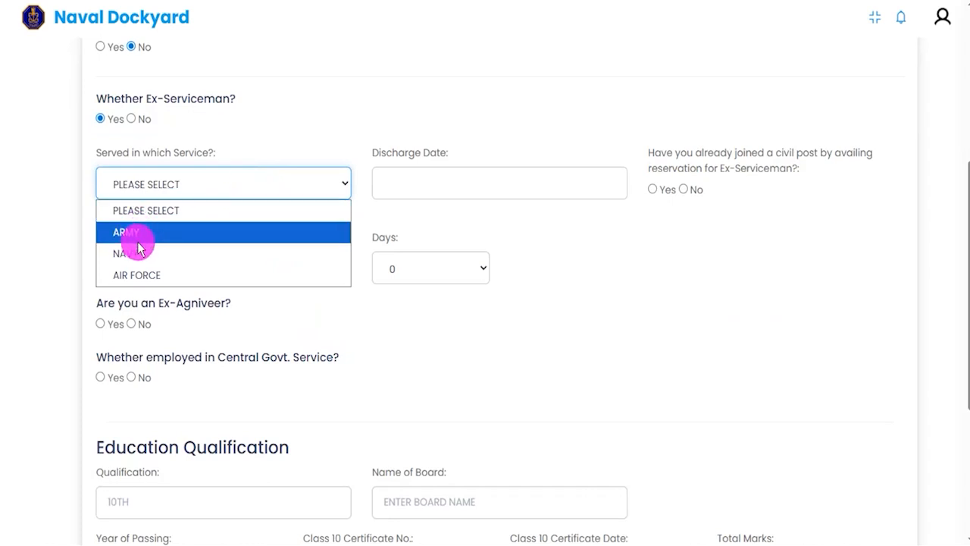
click(413, 183)
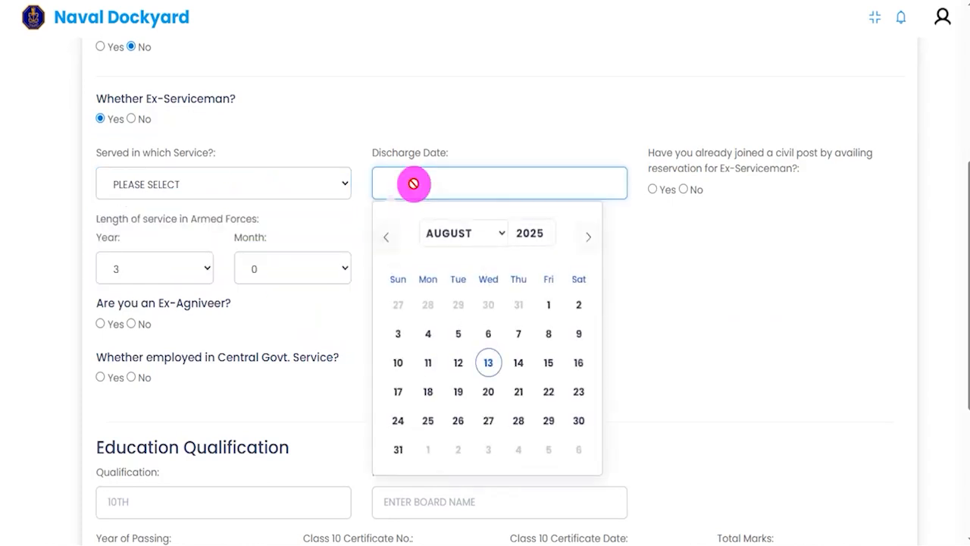
click(664, 223)
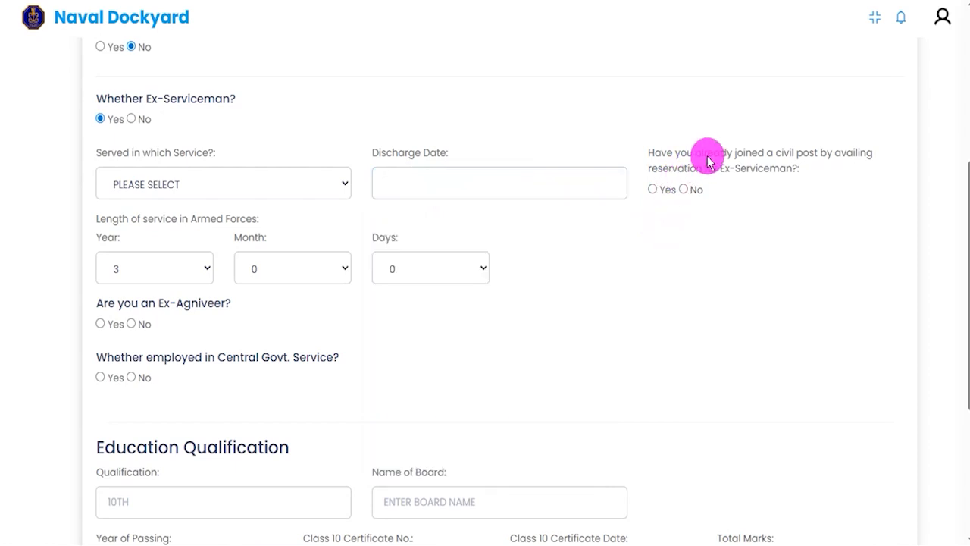
drag(707, 162, 818, 159)
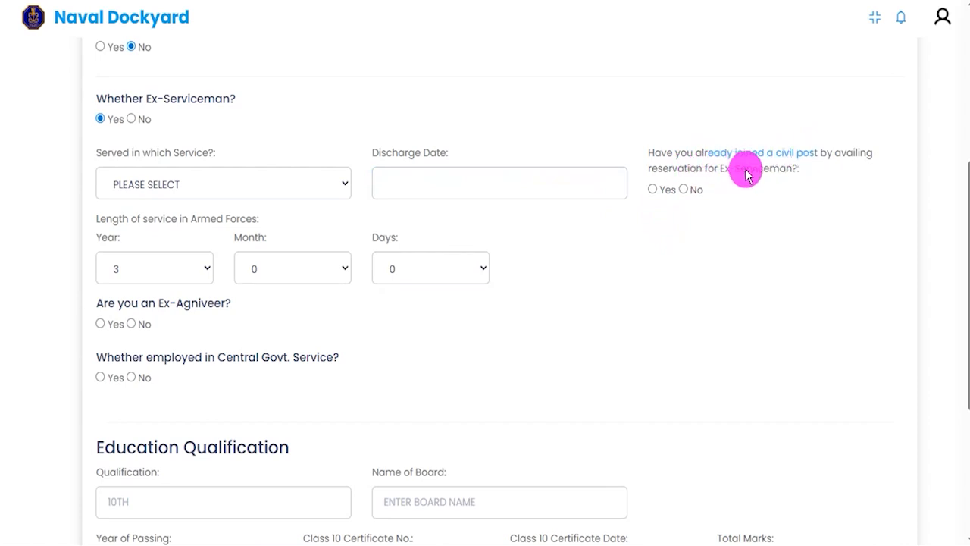
click(653, 191)
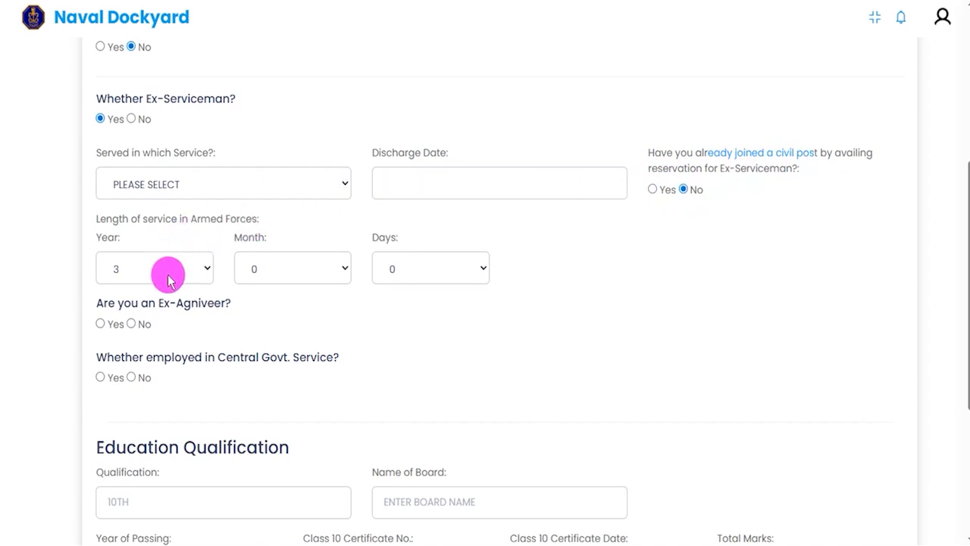
- Check the year, month and days fields for length of service, and change the Ex-Serviceman answer to No
click(168, 276)
click(271, 283)
click(406, 280)
click(506, 299)
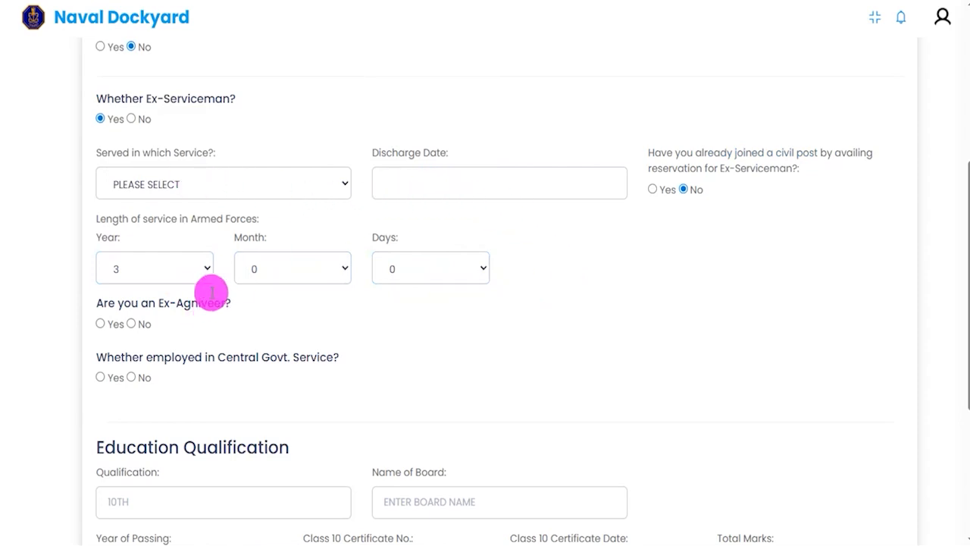
click(130, 119)
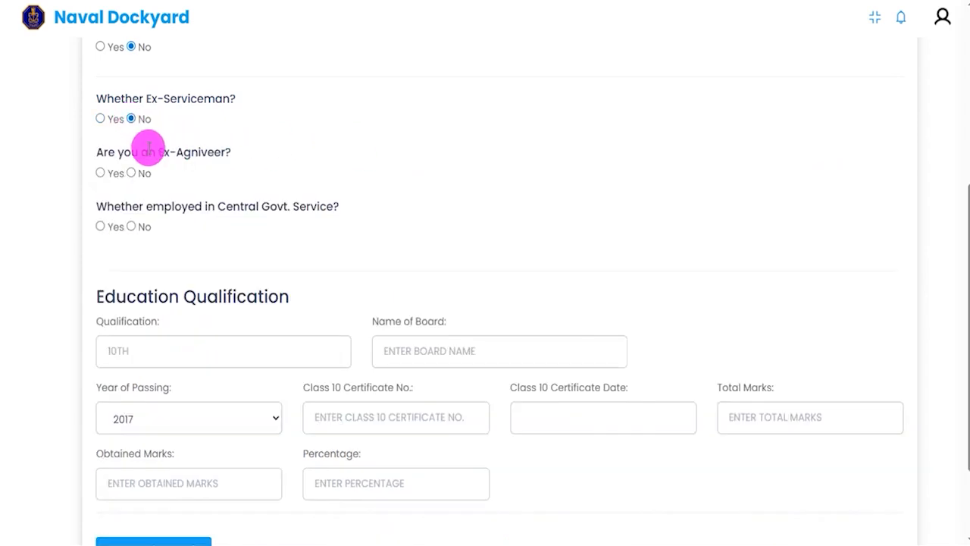
- Examine the service and release date fields that apply to an Ex-Agniveer, and answer No to the Ex-Agniveer question
drag(130, 153, 181, 154)
click(101, 173)
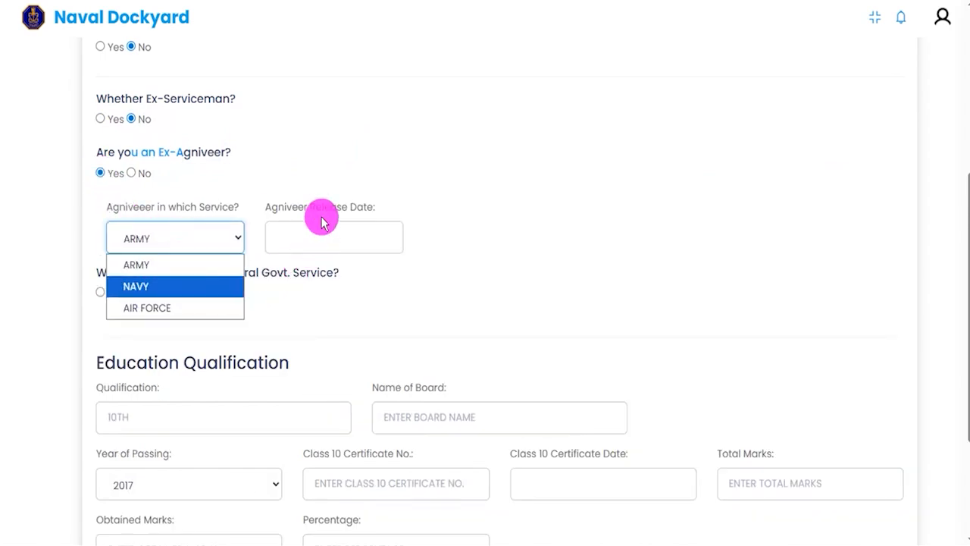
click(336, 234)
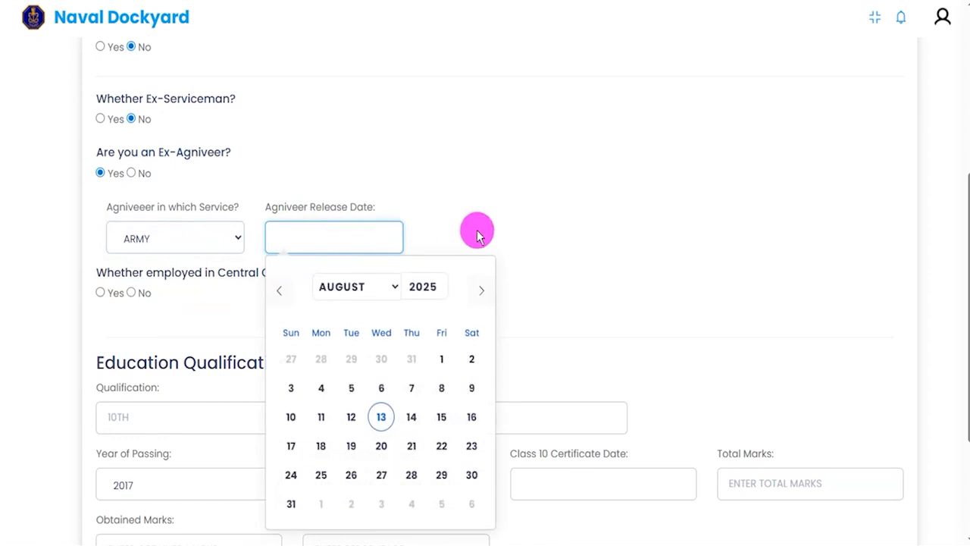
click(545, 229)
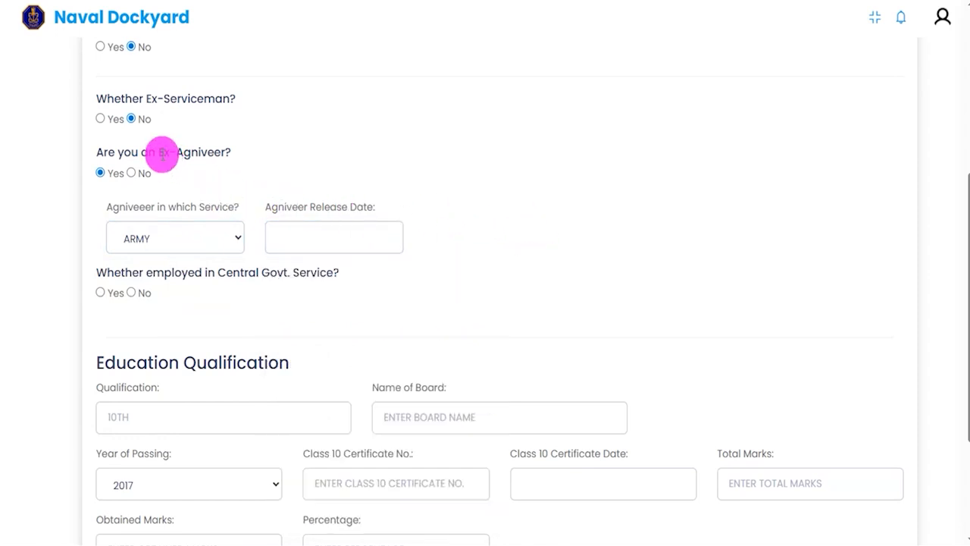
click(131, 173)
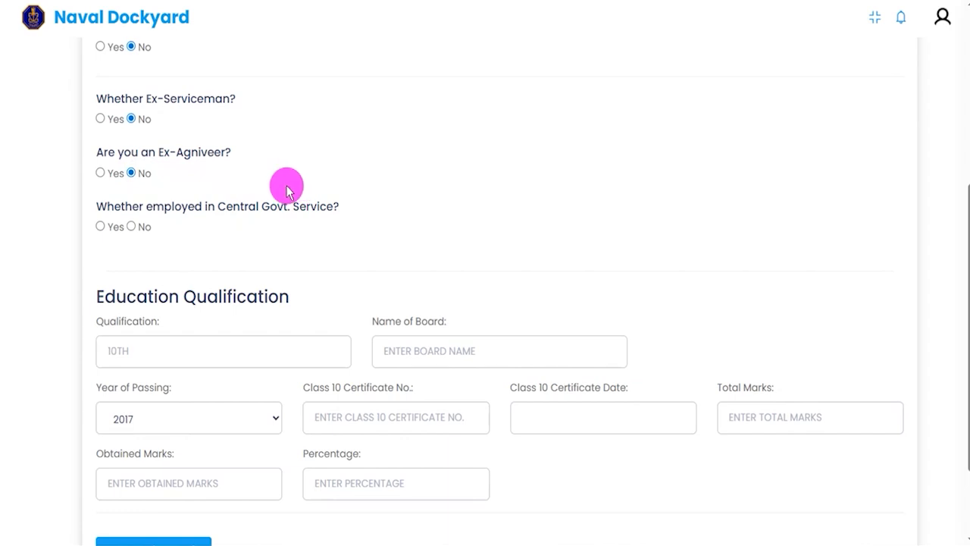
- Answer Yes to Central Govt. employment, check the organisation and current post fields, and answer No to departmental age relaxation
drag(151, 207, 225, 206)
click(101, 227)
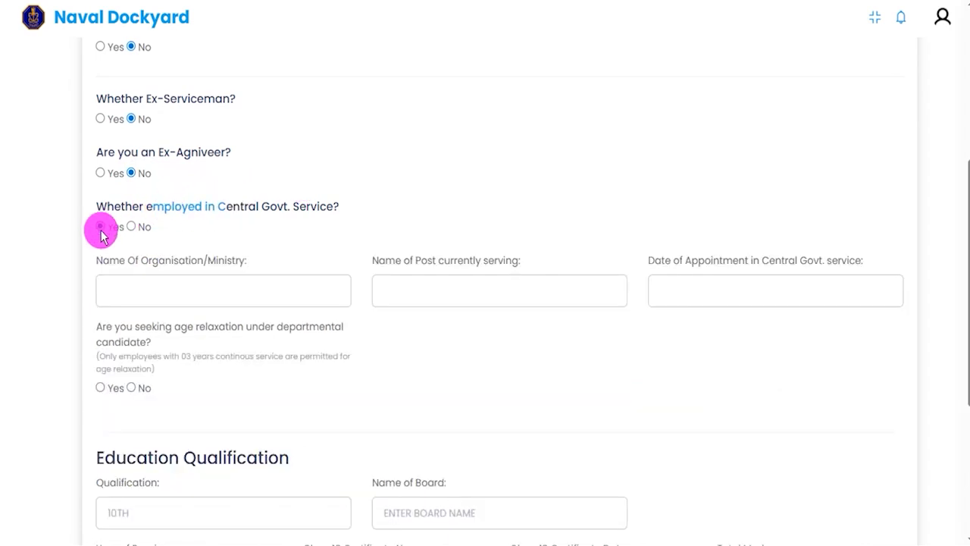
click(239, 290)
click(455, 290)
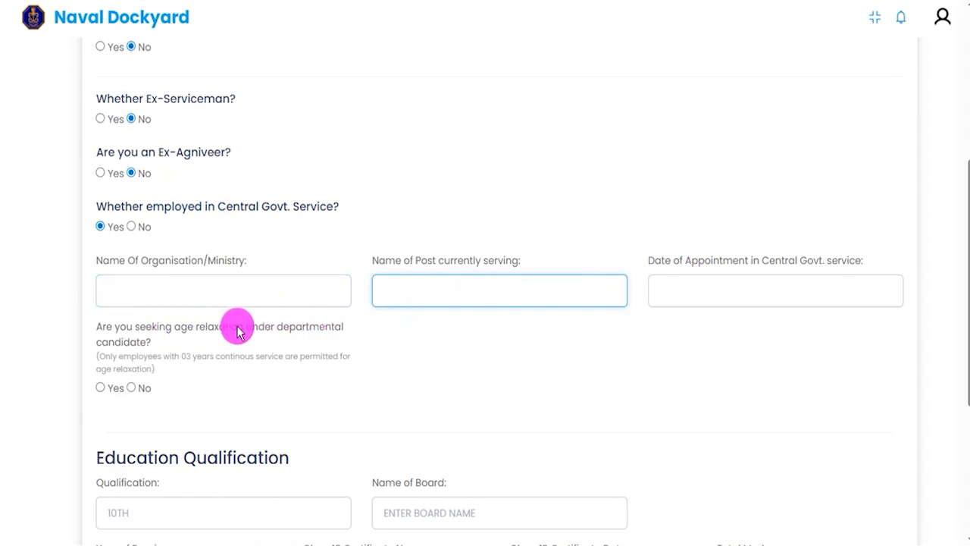
click(101, 388)
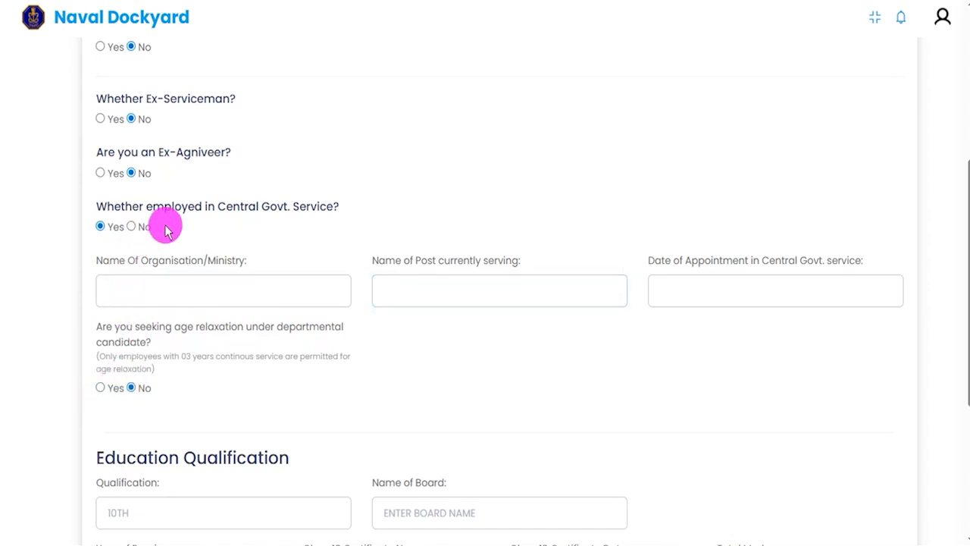
- Change the Central Govt. Service employment answer to No
drag(167, 206, 297, 204)
click(131, 227)
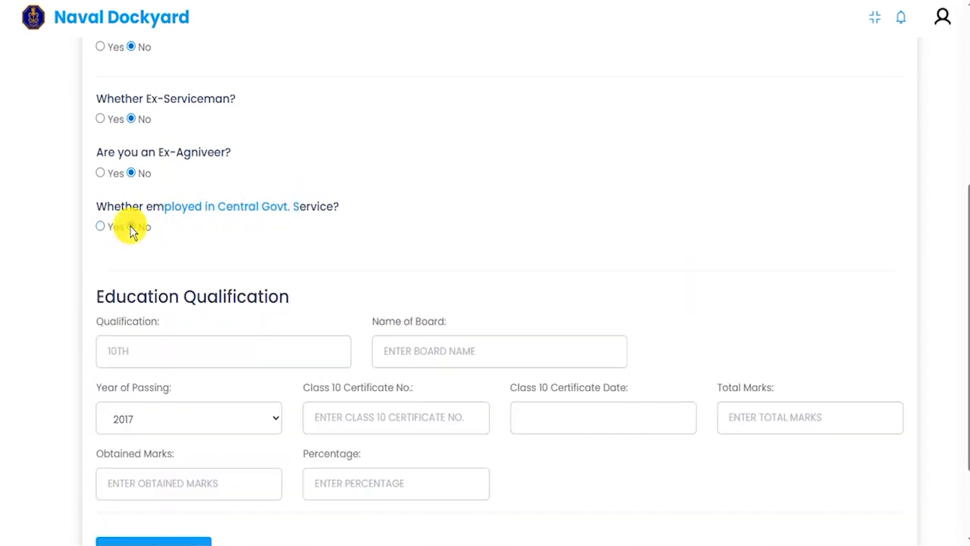
click(297, 258)
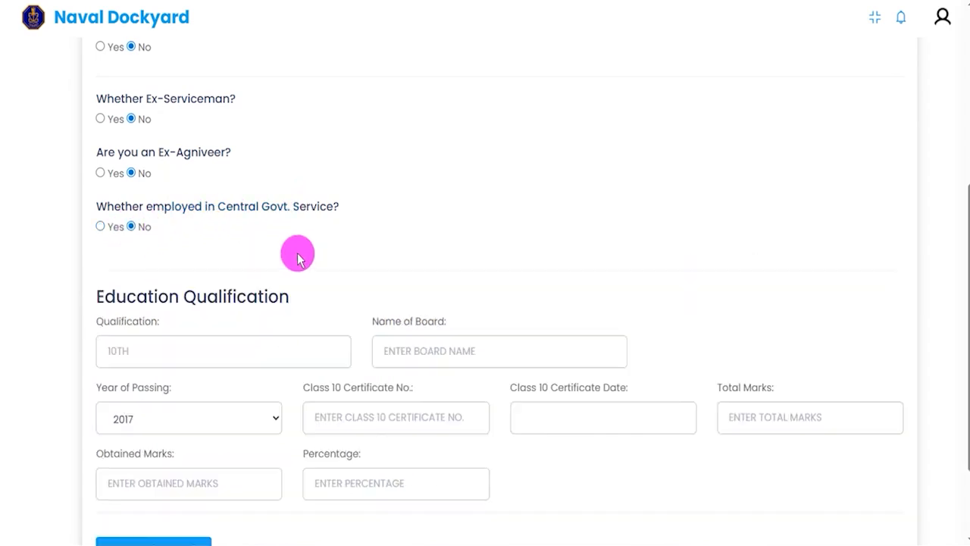
- Examine the Education Qualification section and its Qualification field
scroll(297, 258, down, 3)
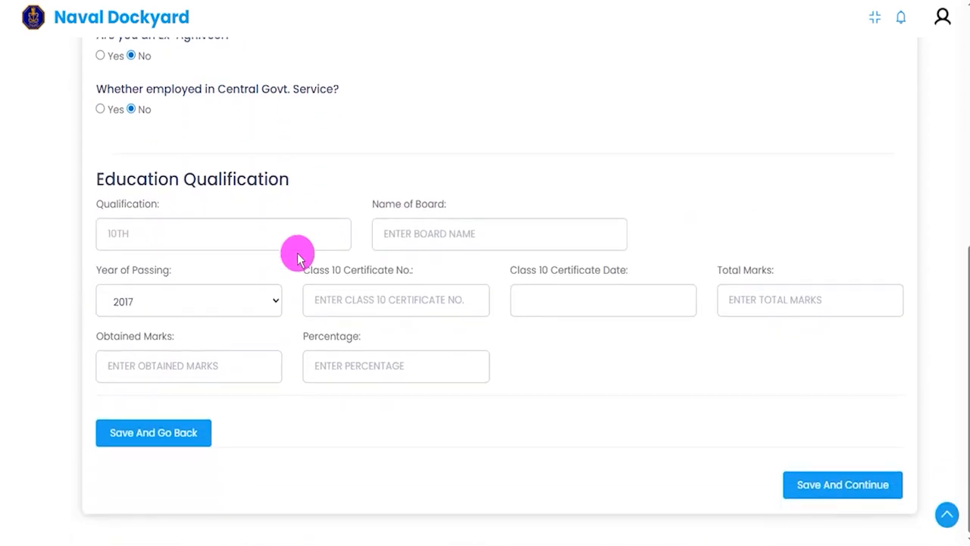
drag(103, 178, 227, 177)
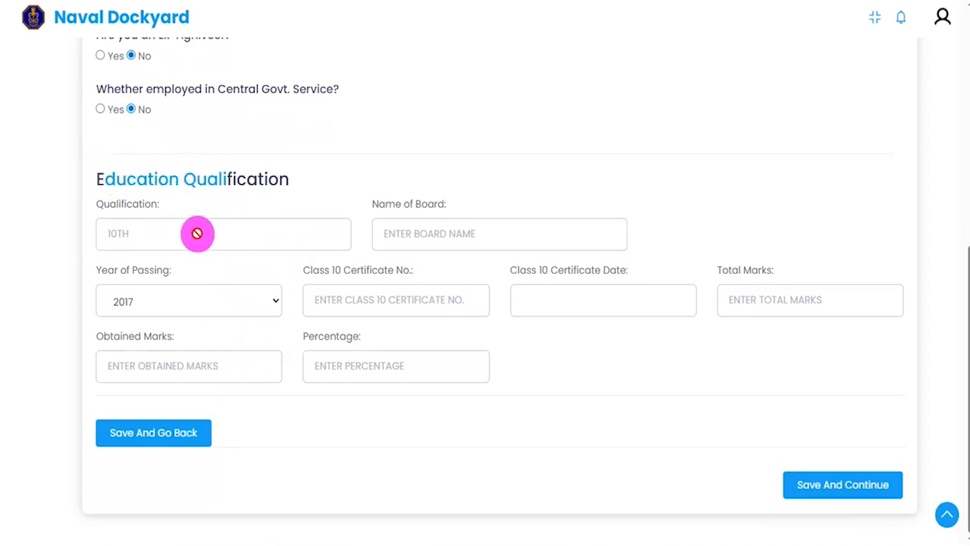
click(147, 222)
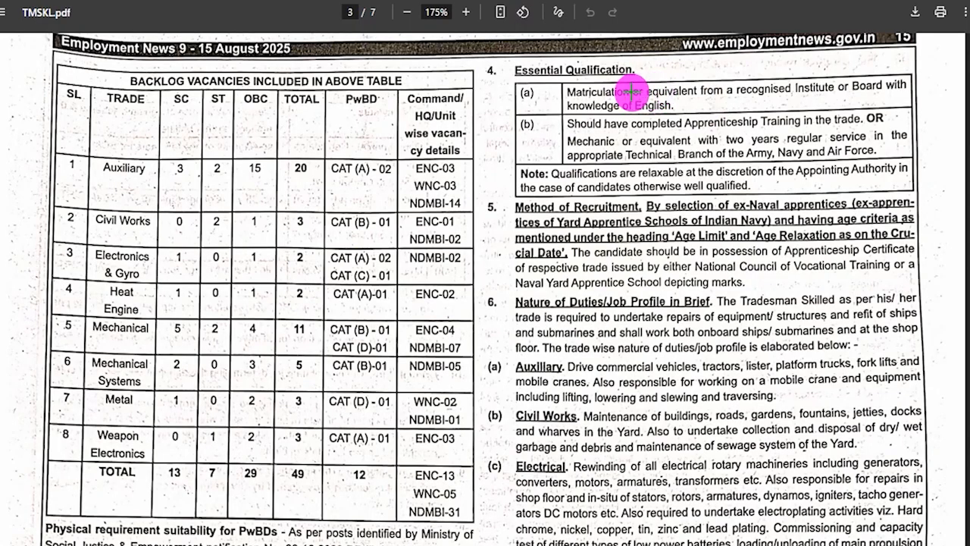
- In TMSKL.pdf, mark the matriculation, recognised board, English knowledge and apprenticeship training requirements under Essential Qualification
mouse_move(610, 95)
mouse_down()
mouse_move(634, 74)
mouse_move(692, 73)
mouse_up()
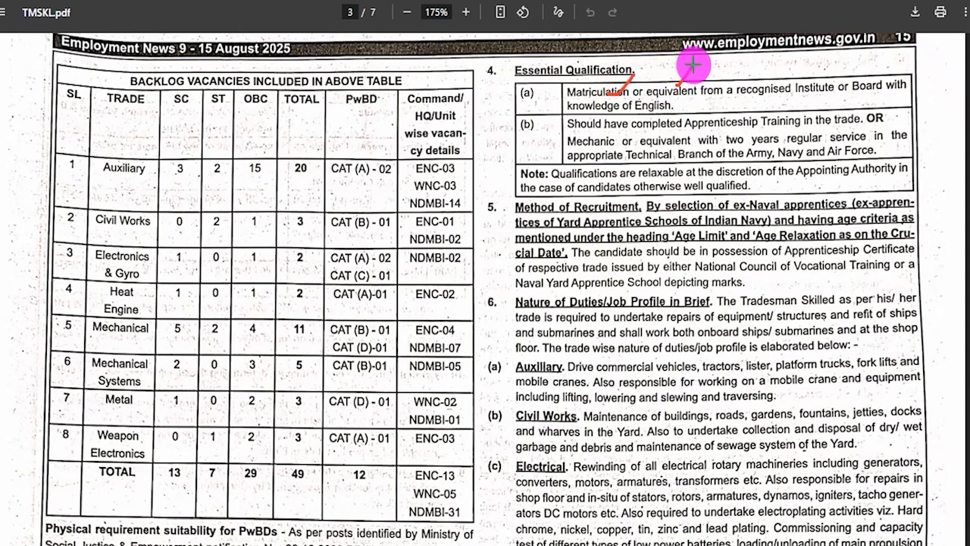
drag(736, 97, 775, 96)
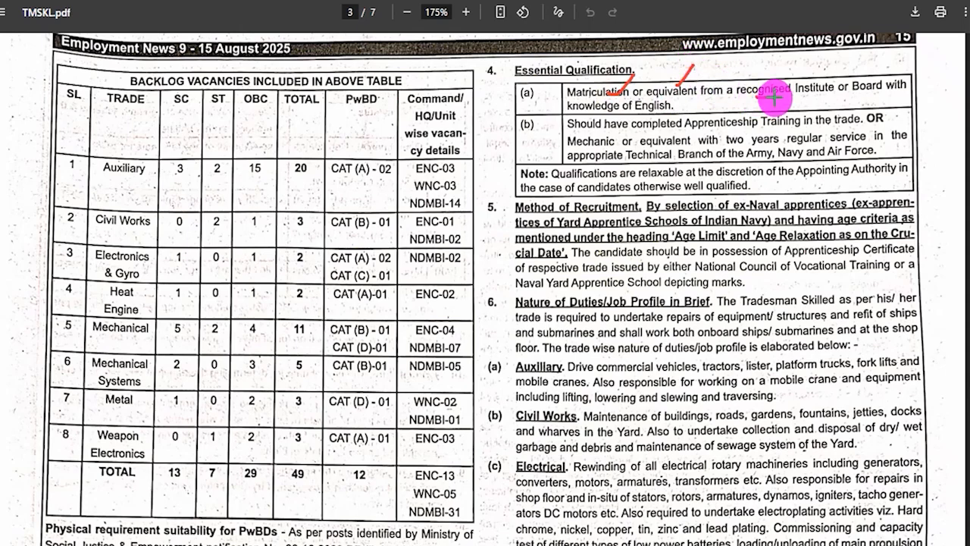
drag(687, 109, 698, 106)
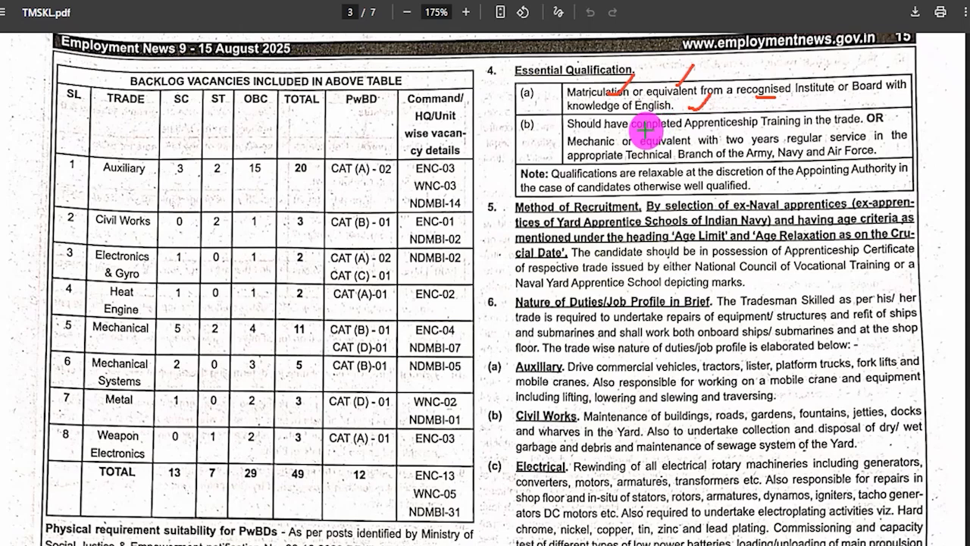
drag(635, 130, 678, 124)
drag(821, 112, 832, 114)
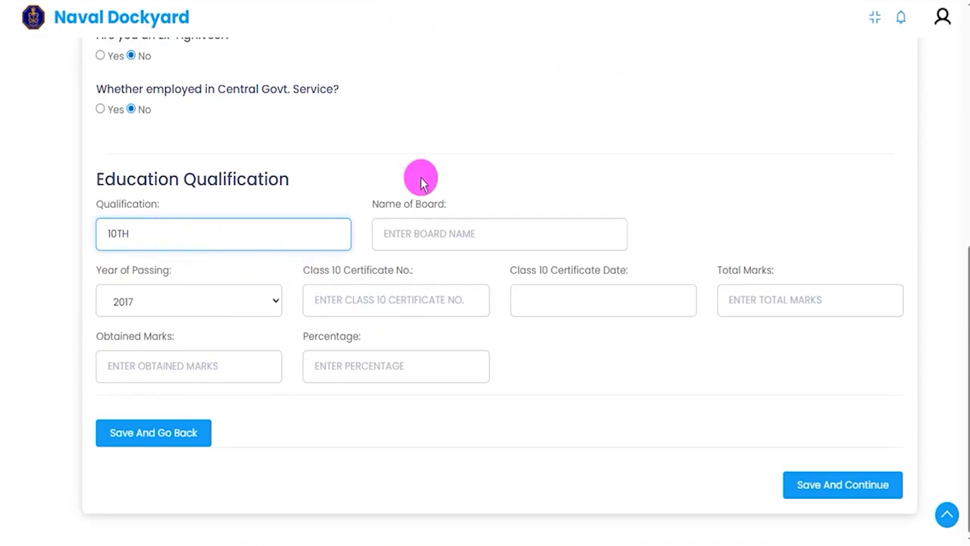
- Enter CBSE as the 10th board name, keep 2017 as the year of passing, and go to the Class 10 certificate number
click(423, 231)
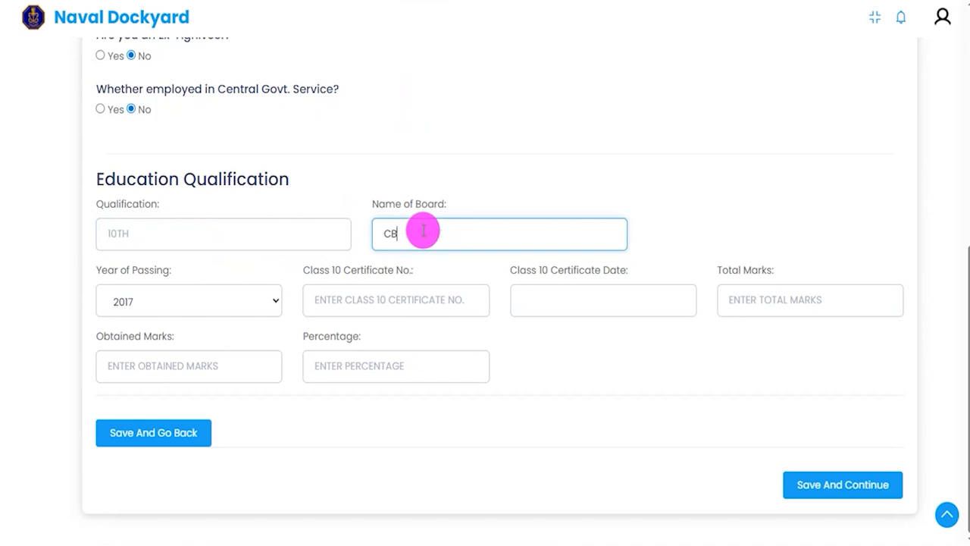
text(CBSE)
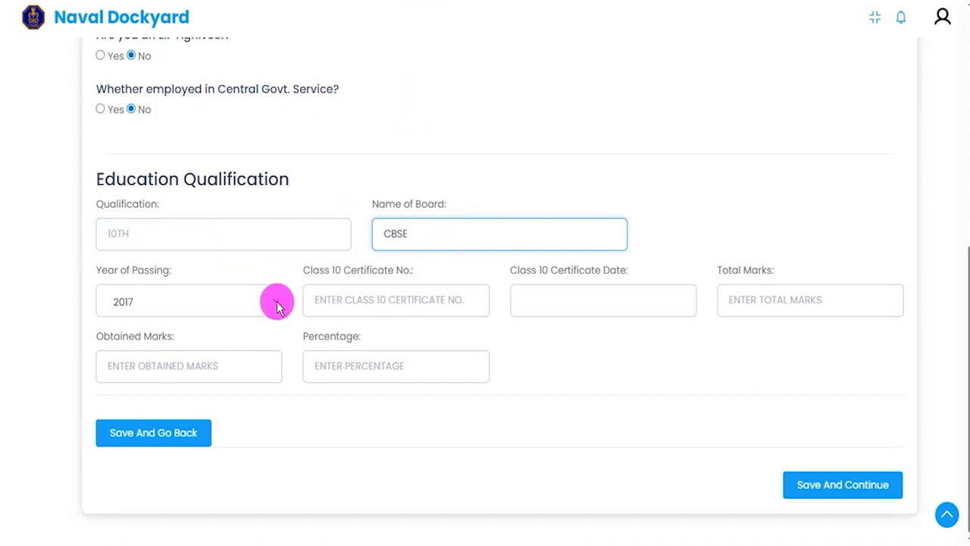
click(276, 302)
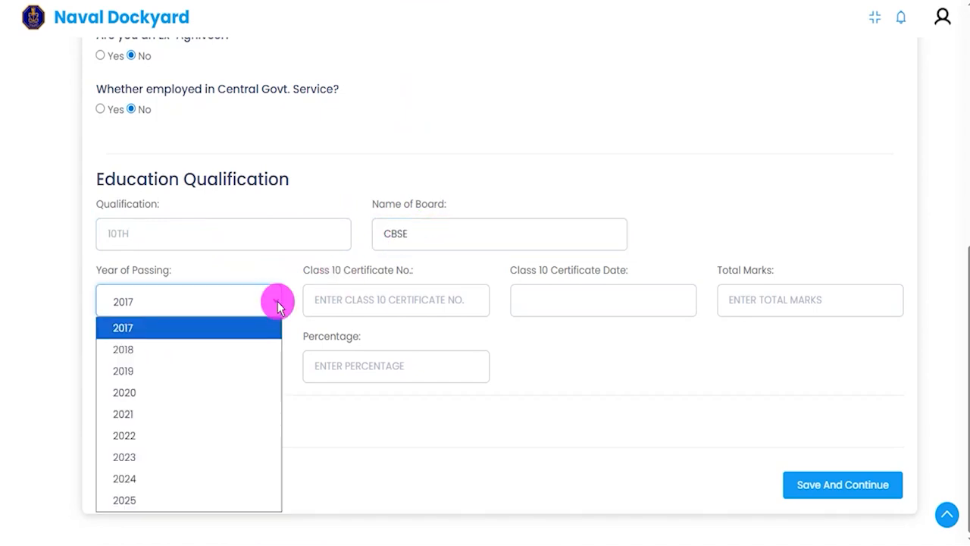
click(277, 303)
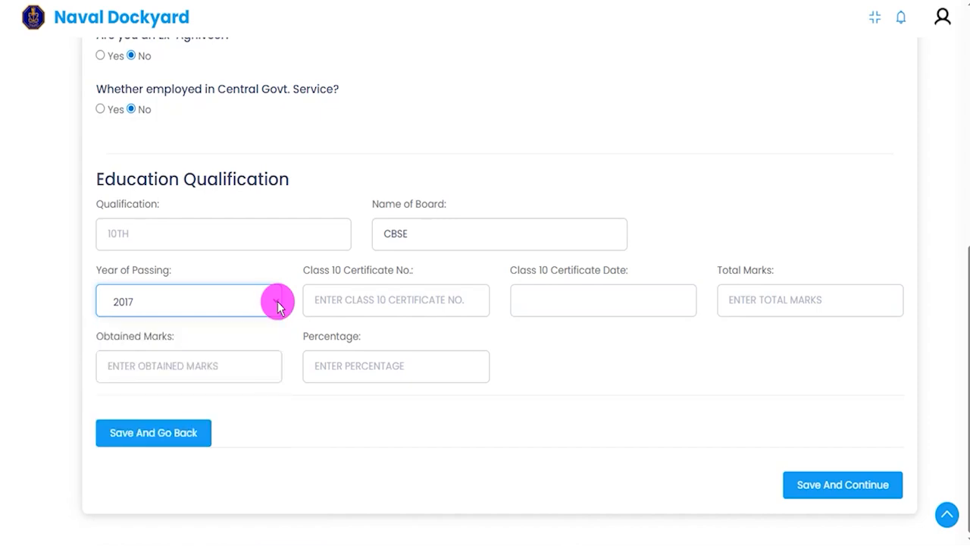
click(387, 300)
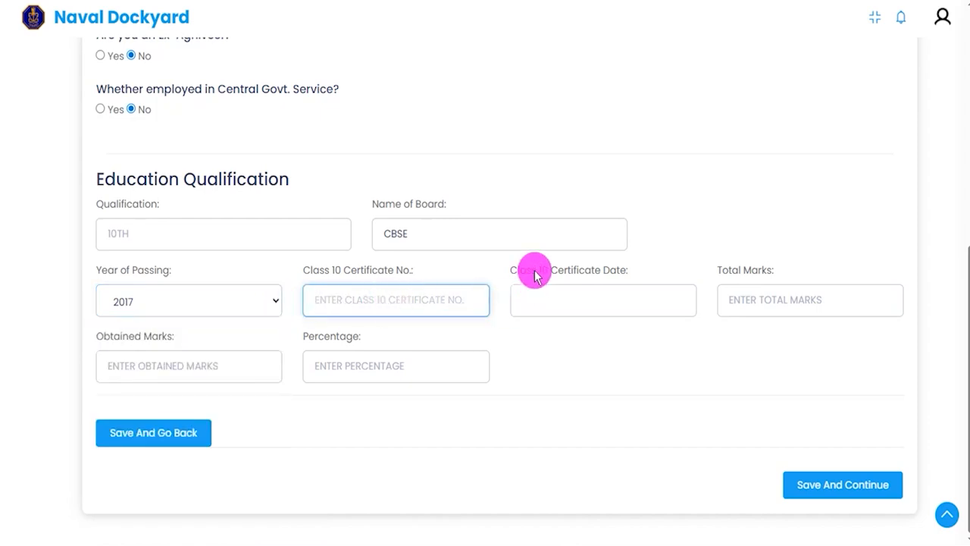
- Enter 600 total marks and 450 obtained marks for Class 10, leave the certificate date blank, and save to continue to the uploads
click(598, 298)
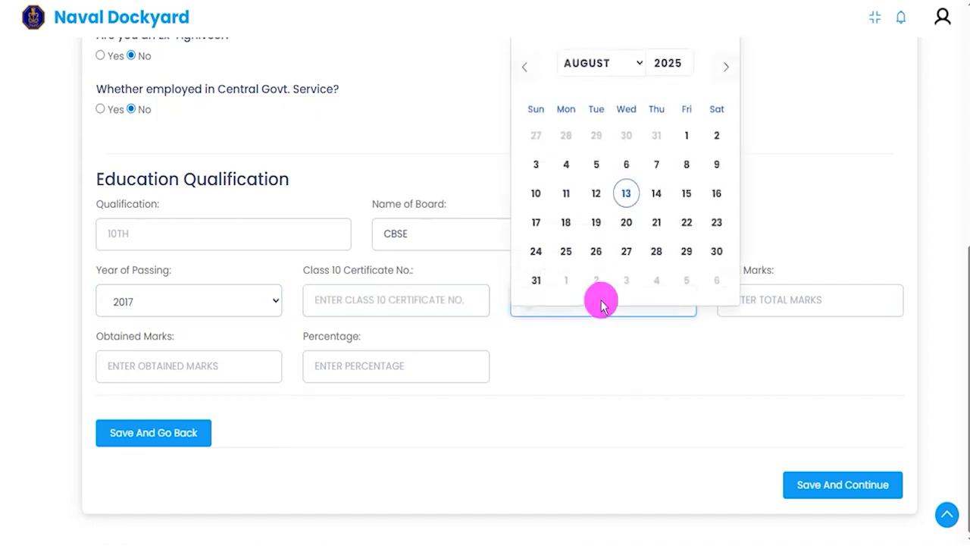
click(742, 367)
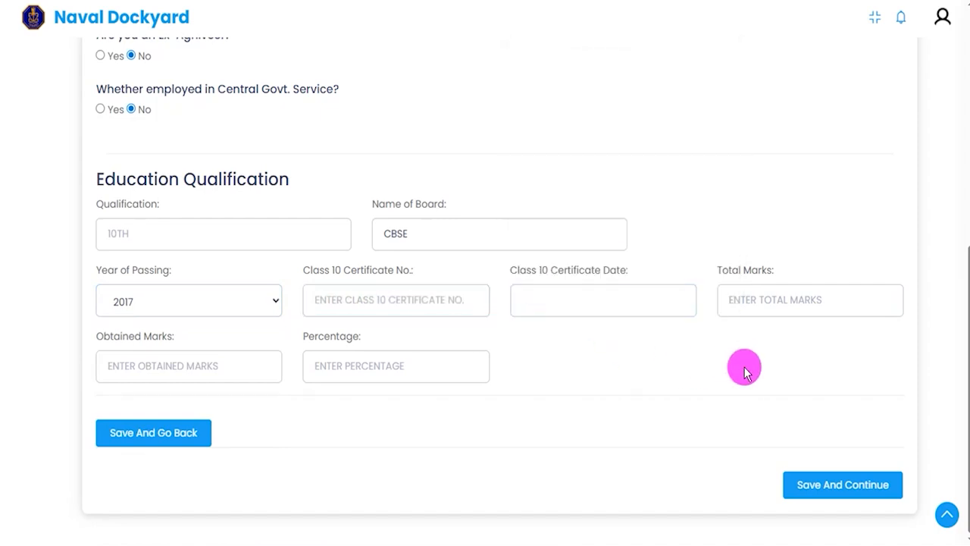
click(758, 299)
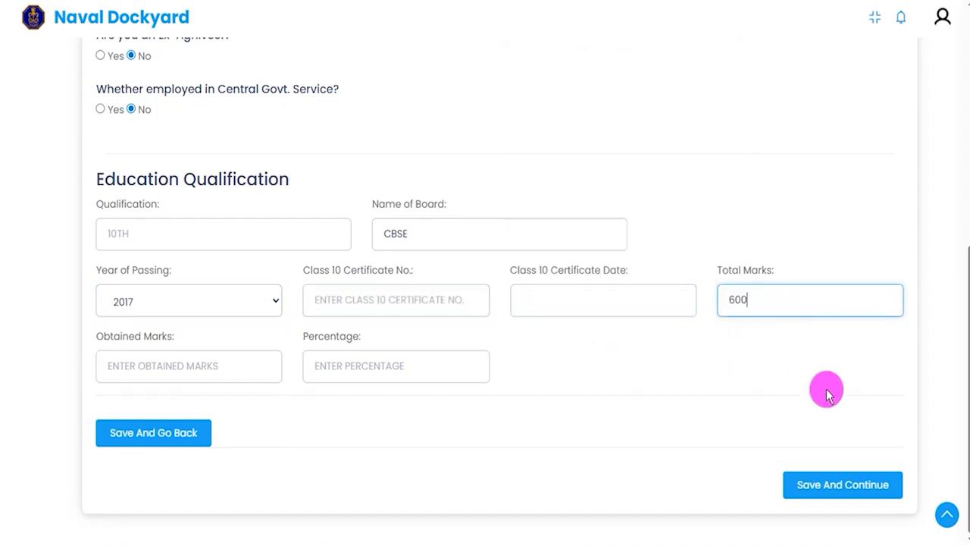
click(209, 365)
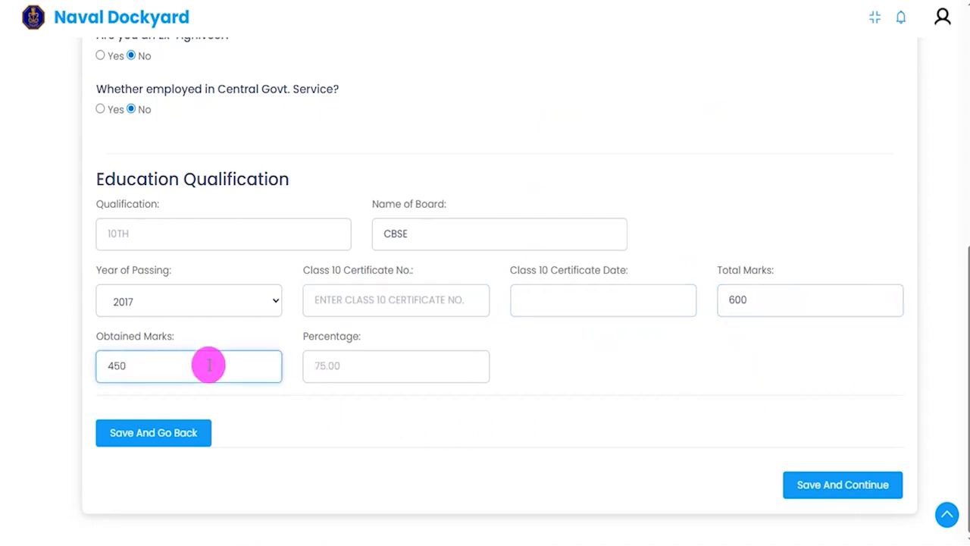
click(582, 390)
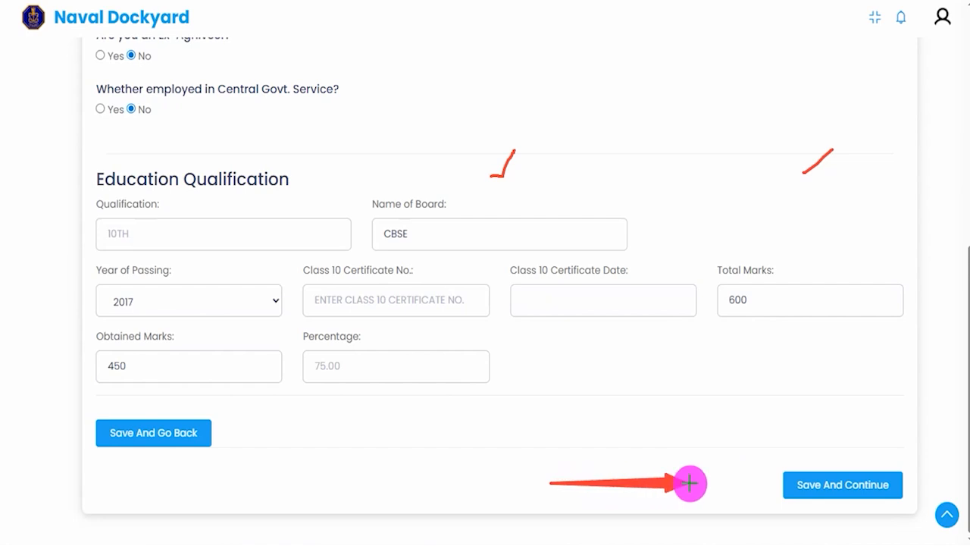
click(780, 486)
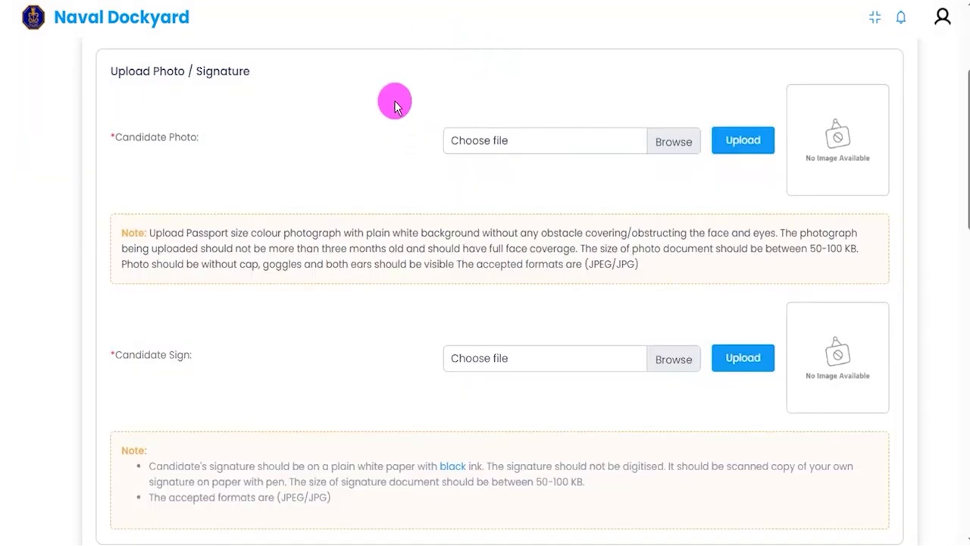
- Mark the candidate photo and signature requirements: 50-100 KB size, JPEG/JPG format, plain white paper, black ink and a photo under three months old
drag(235, 135, 277, 100)
drag(203, 354, 254, 323)
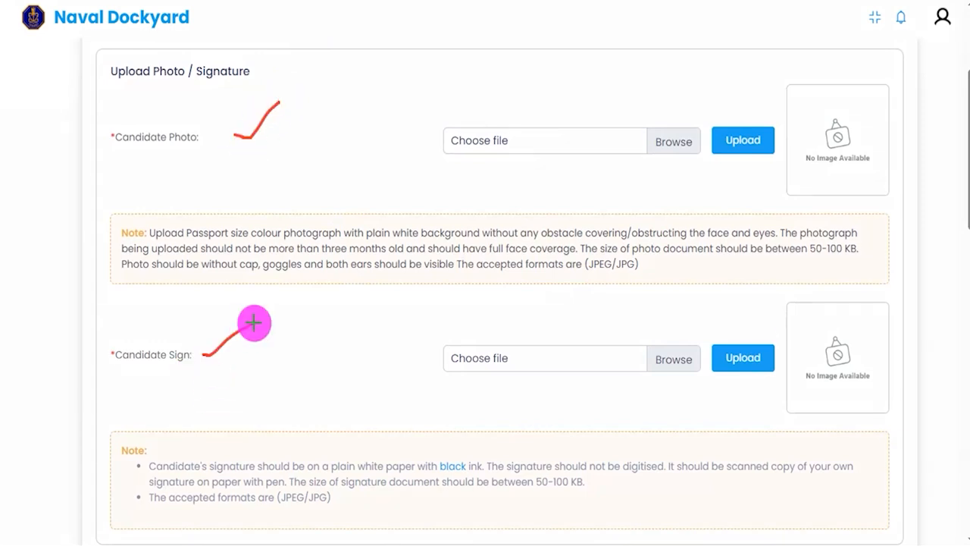
drag(811, 257, 864, 256)
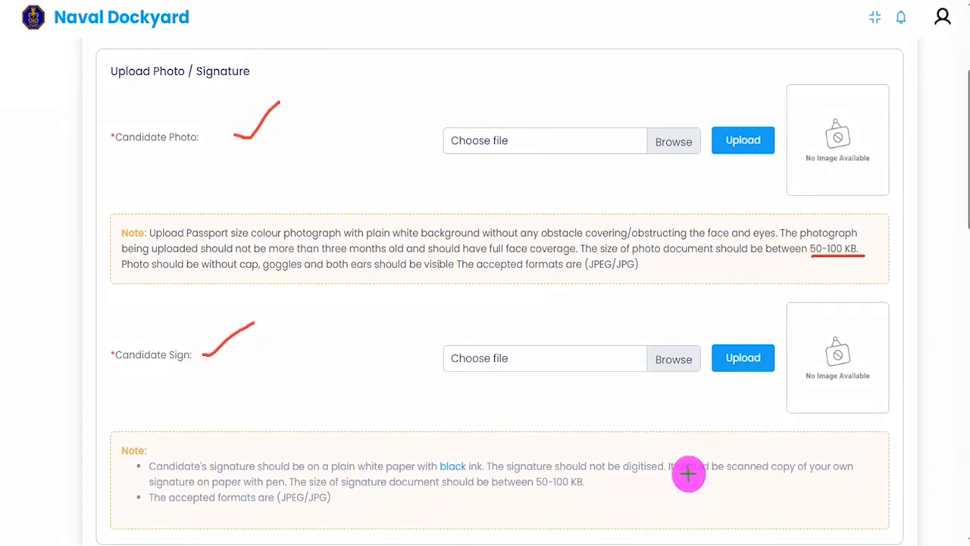
drag(545, 490, 602, 489)
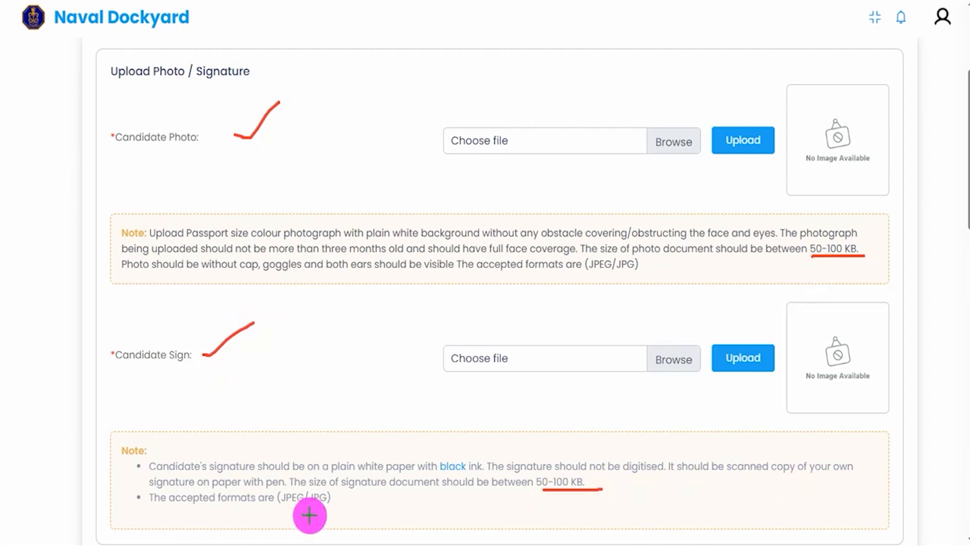
drag(277, 507, 319, 508)
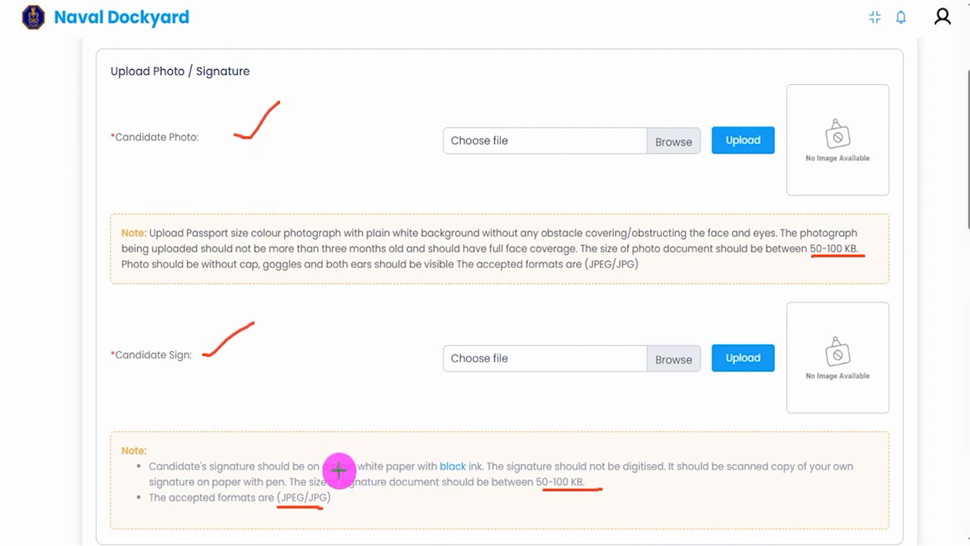
drag(331, 470, 368, 471)
drag(440, 473, 465, 474)
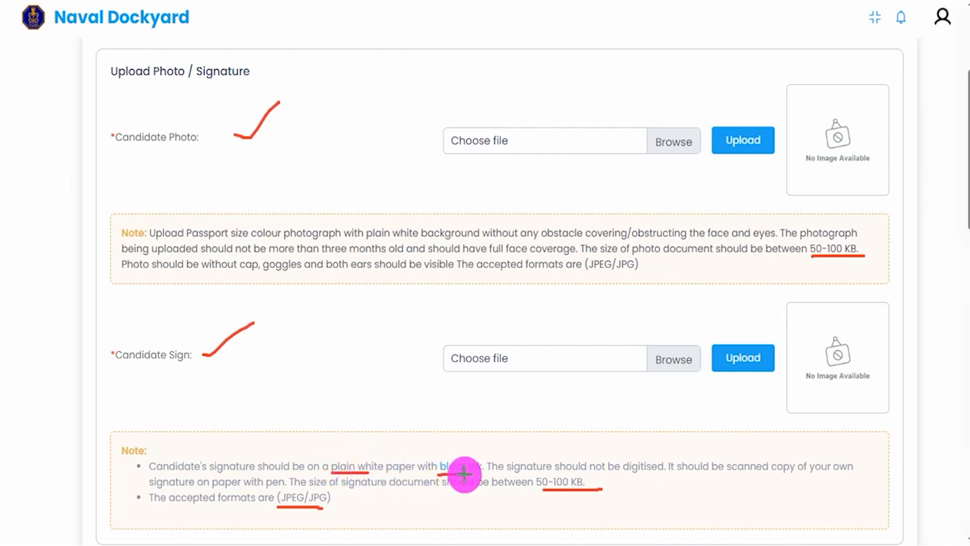
drag(322, 256, 390, 257)
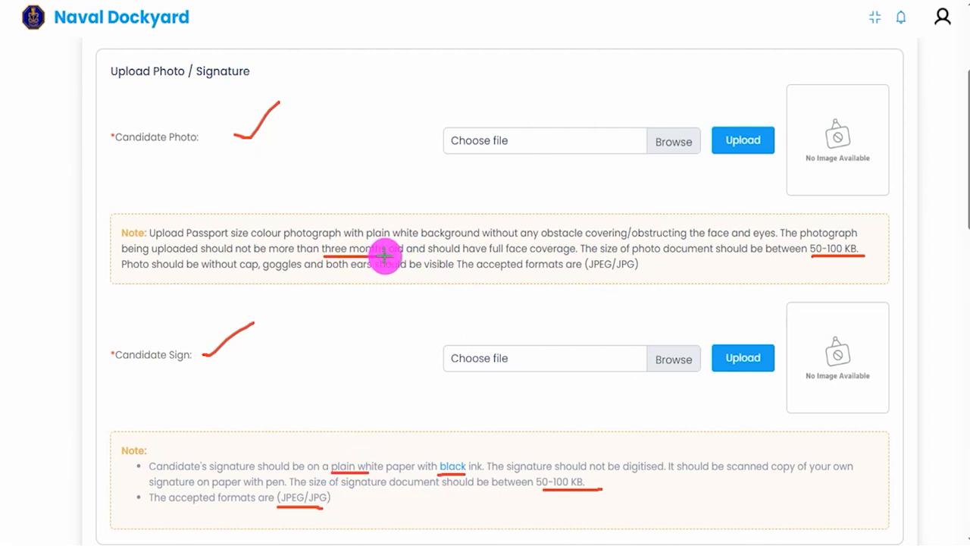
- Tick the file selection and upload controls for the candidate photo and signature, and clear the annotations
drag(680, 136, 704, 119)
drag(672, 353, 702, 310)
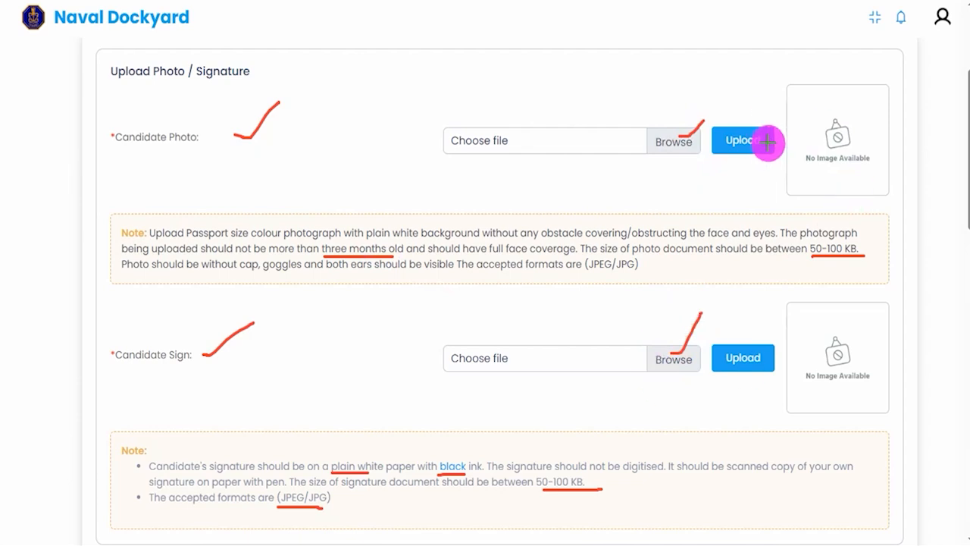
drag(767, 143, 782, 128)
drag(770, 353, 792, 313)
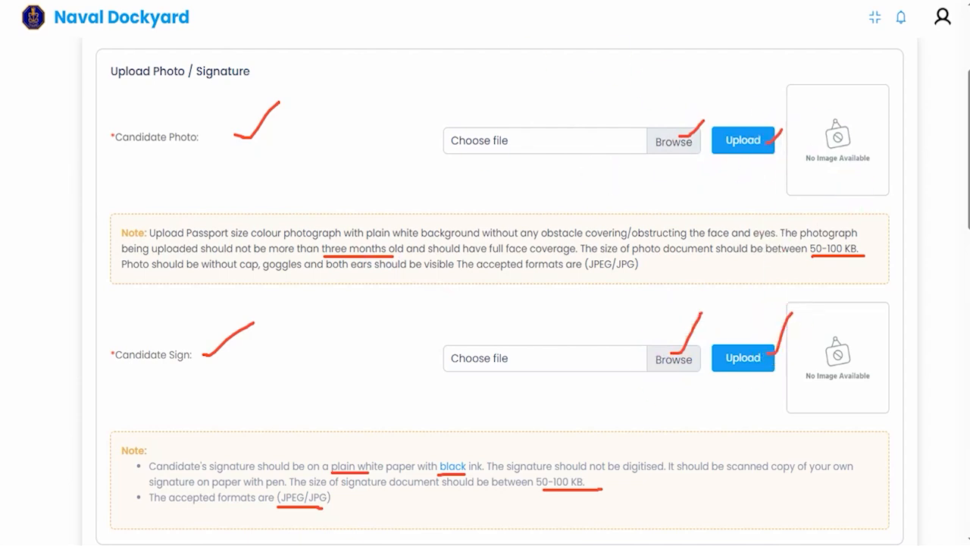
key(Escape)
- Examine the PDF format and file size notes and the required birth proof, Aadhaar, 10th marksheet and Dockyard apprenticeship documents
scroll(357, 379, down, 8)
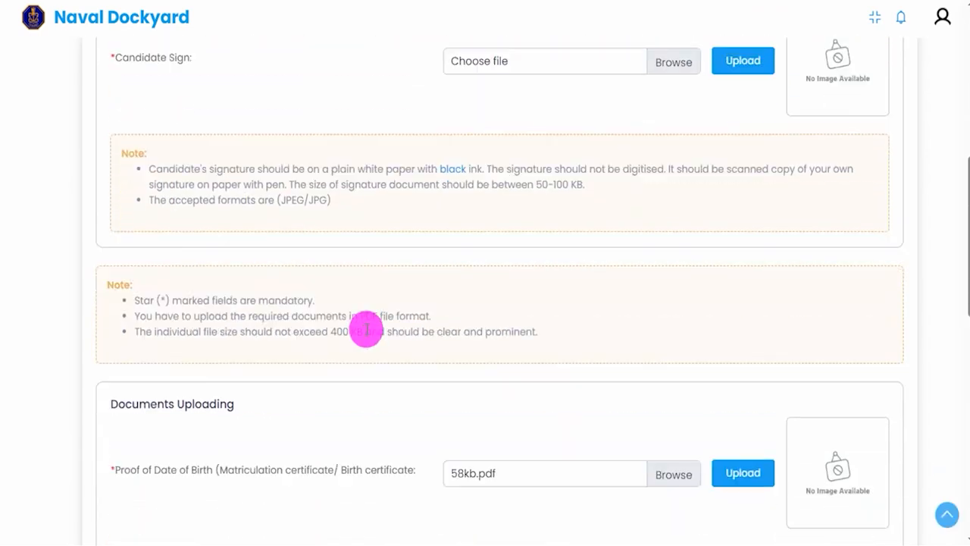
scroll(369, 309, down, 2)
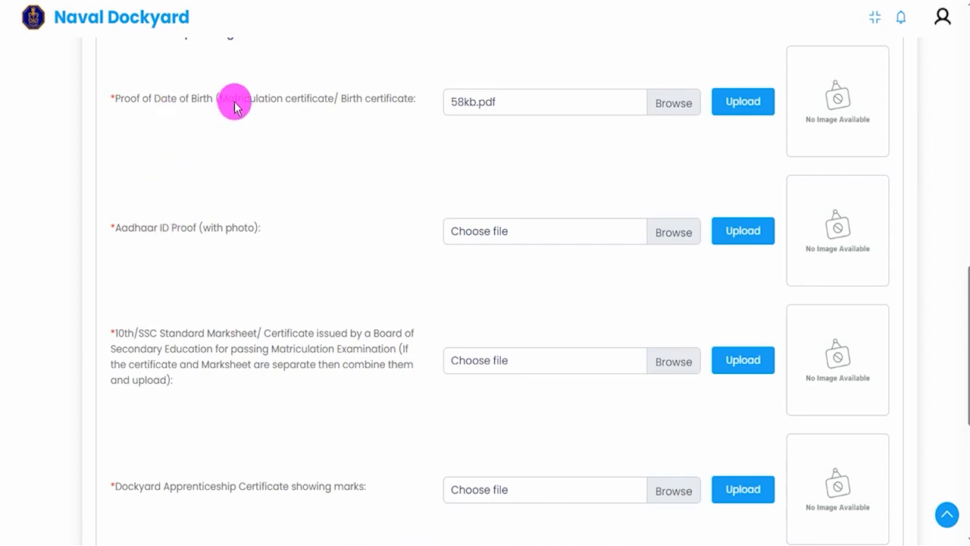
scroll(265, 191, up, 1)
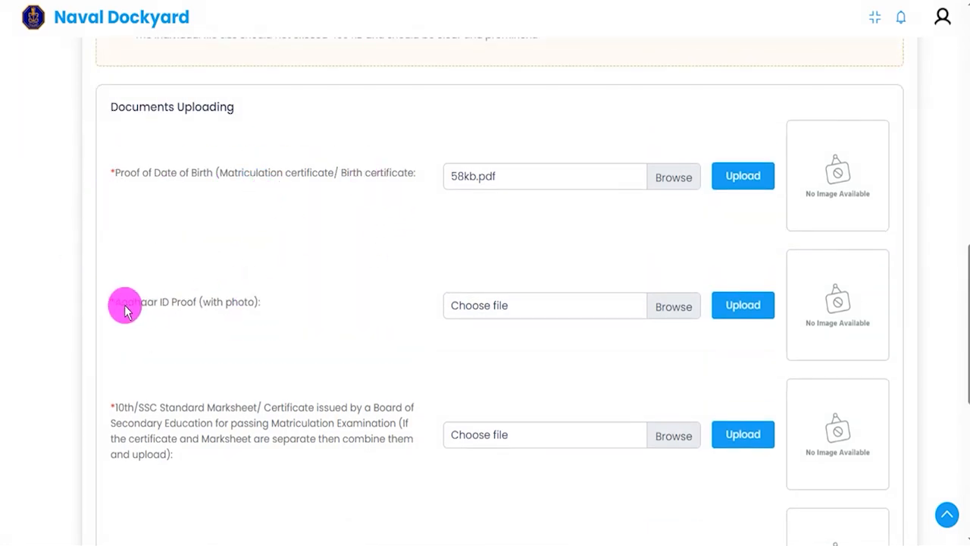
drag(122, 311, 253, 307)
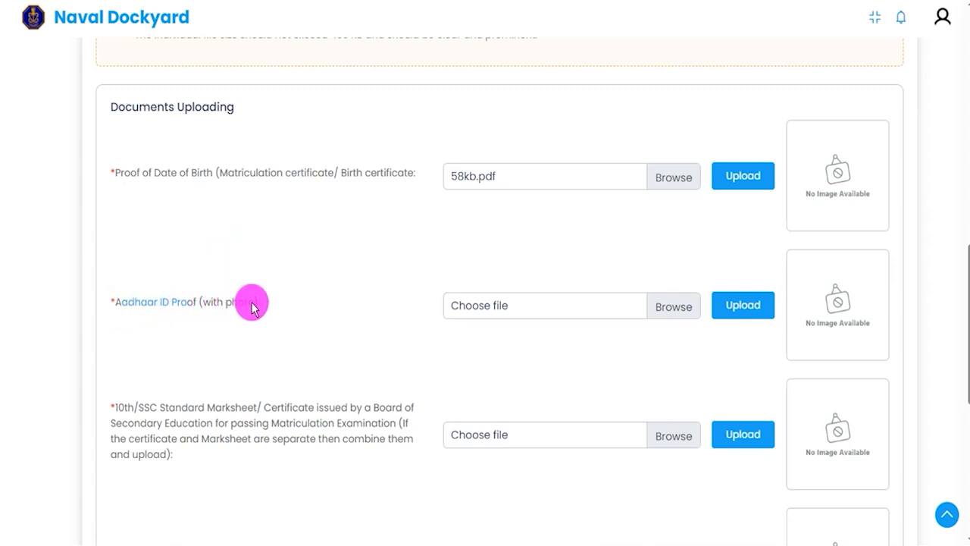
drag(132, 411, 205, 410)
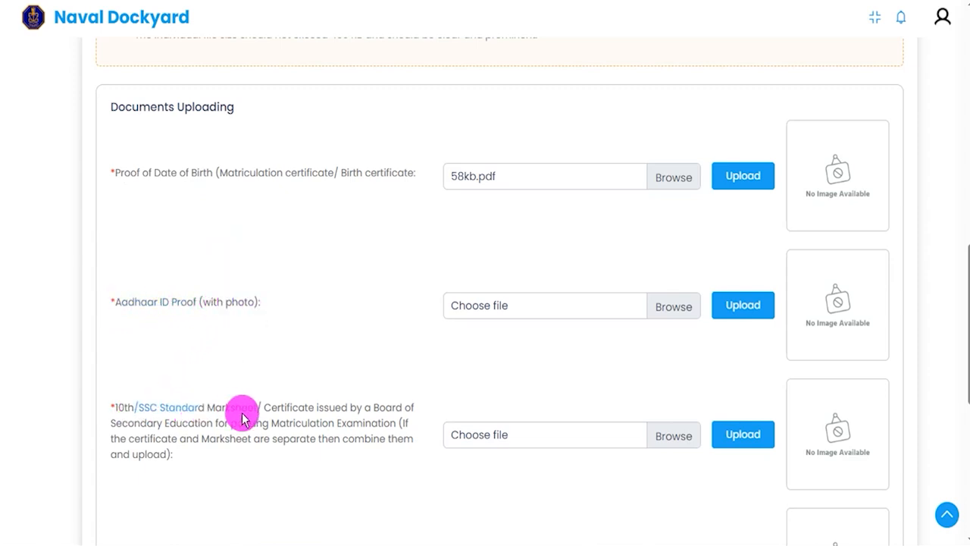
scroll(314, 373, down, 2)
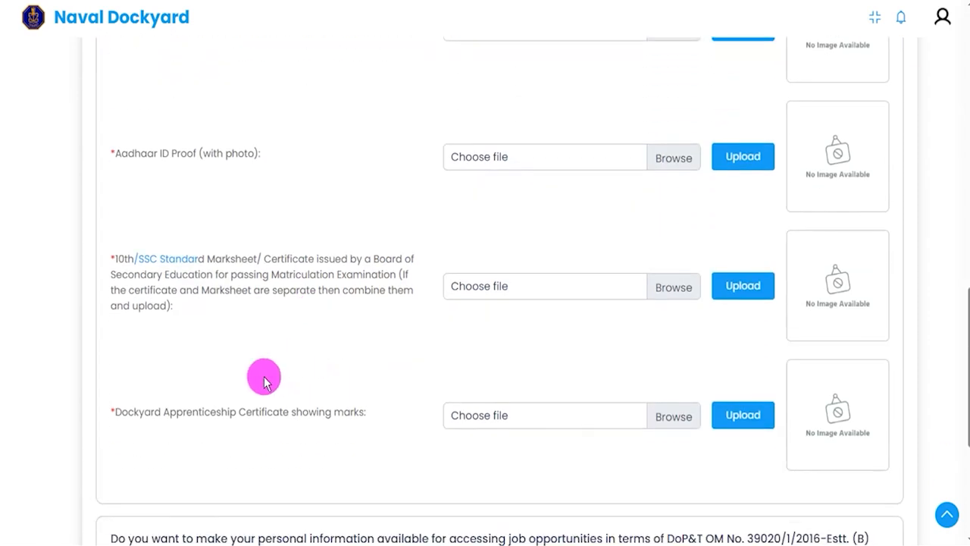
drag(139, 415, 286, 411)
scroll(316, 346, up, 1)
scroll(316, 345, up, 3)
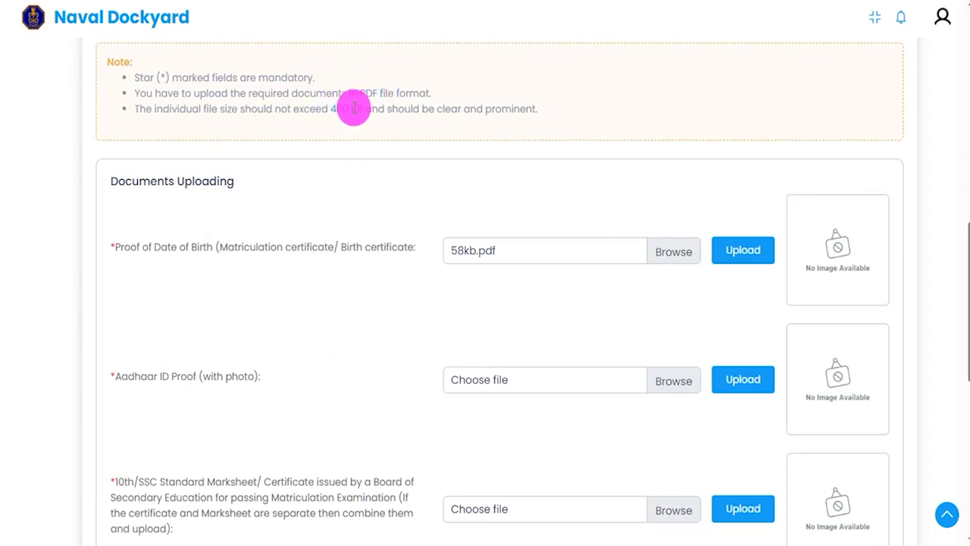
scroll(336, 206, down, 2)
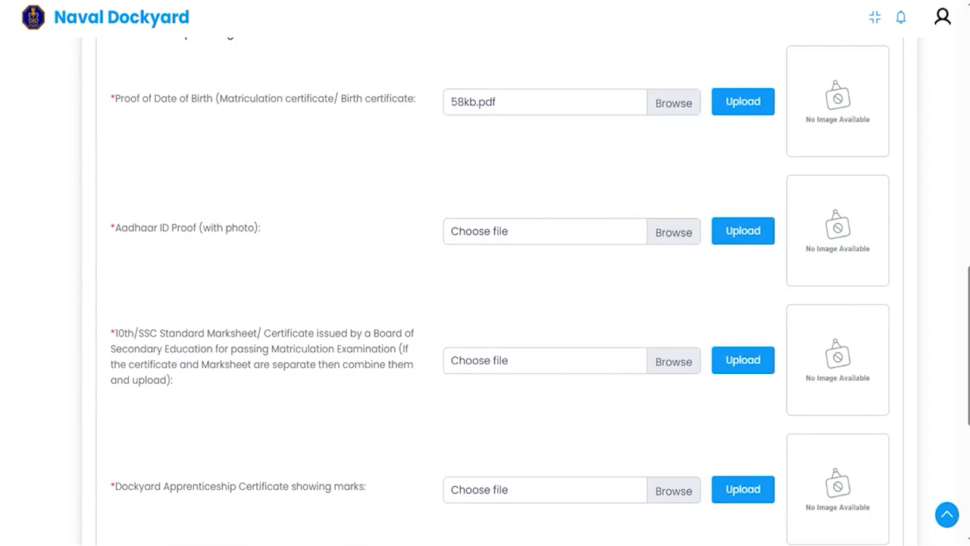
- Tick the file selection and upload controls for each of the four required documents
drag(657, 89, 673, 81)
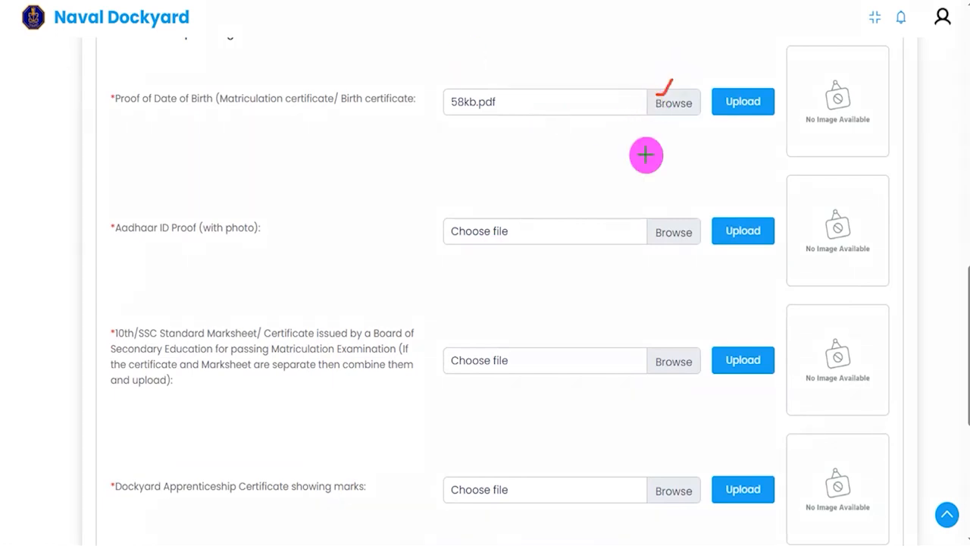
drag(657, 221, 666, 215)
drag(663, 352, 677, 338)
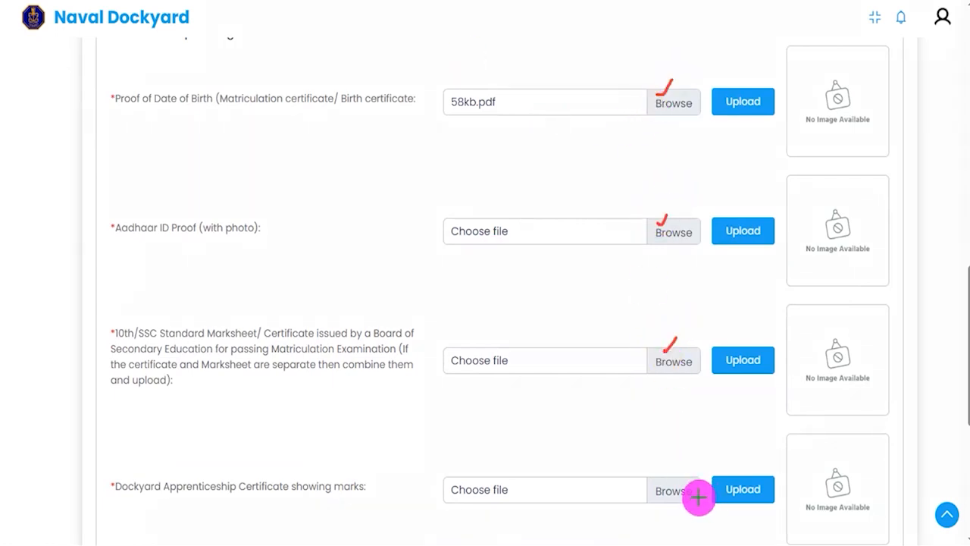
drag(685, 481, 704, 450)
drag(762, 96, 788, 77)
drag(764, 225, 793, 212)
drag(767, 355, 788, 333)
drag(766, 482, 792, 447)
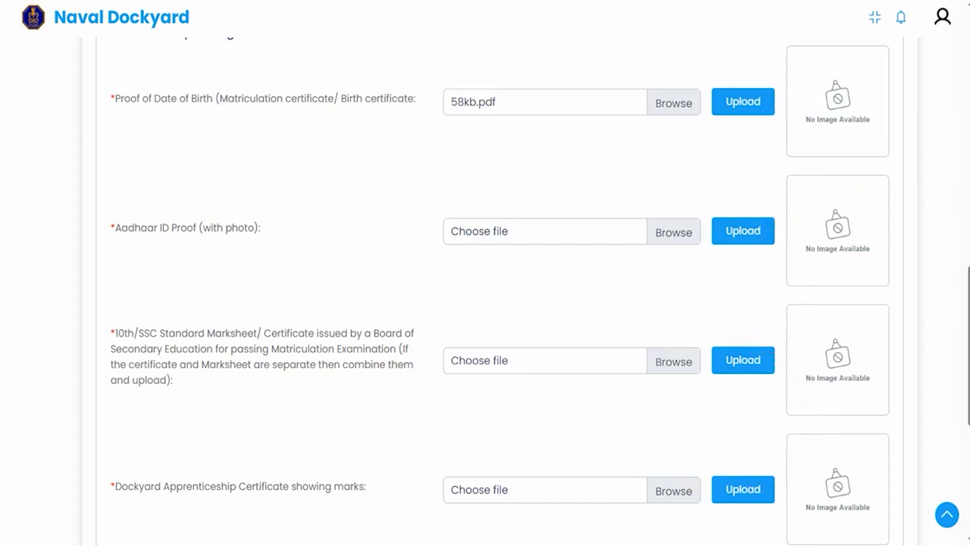
- Answer Yes to making personal information available for job opportunities, and save the application for final submission
scroll(386, 255, down, 4)
scroll(333, 207, down, 1)
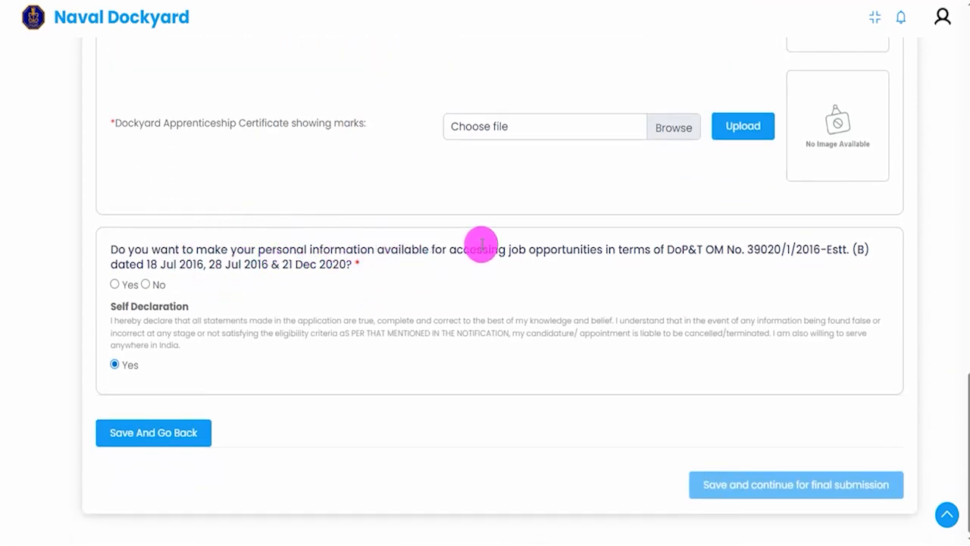
click(145, 284)
click(114, 284)
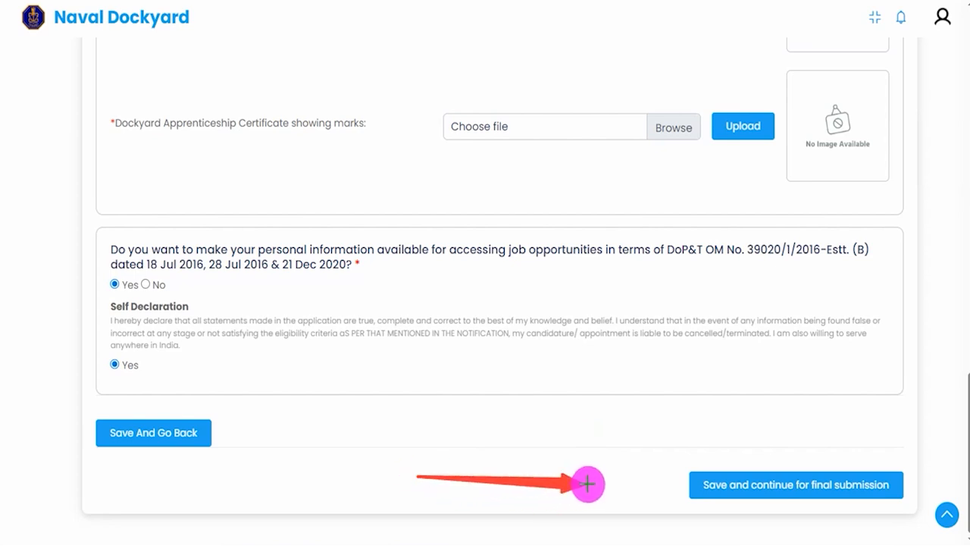
click(678, 485)
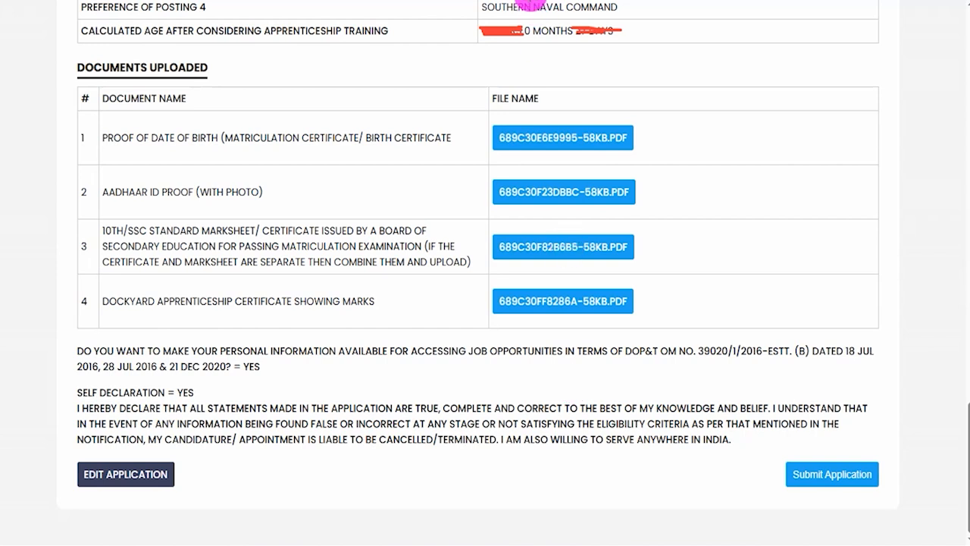
- Point out the edit option on the application preview, submit the application, and point out the print option
drag(344, 480, 184, 479)
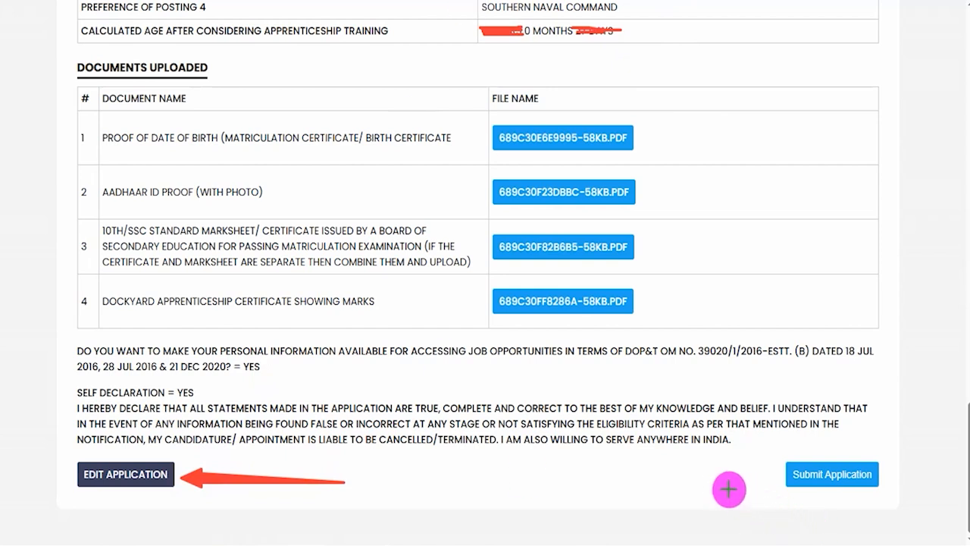
drag(599, 477, 767, 475)
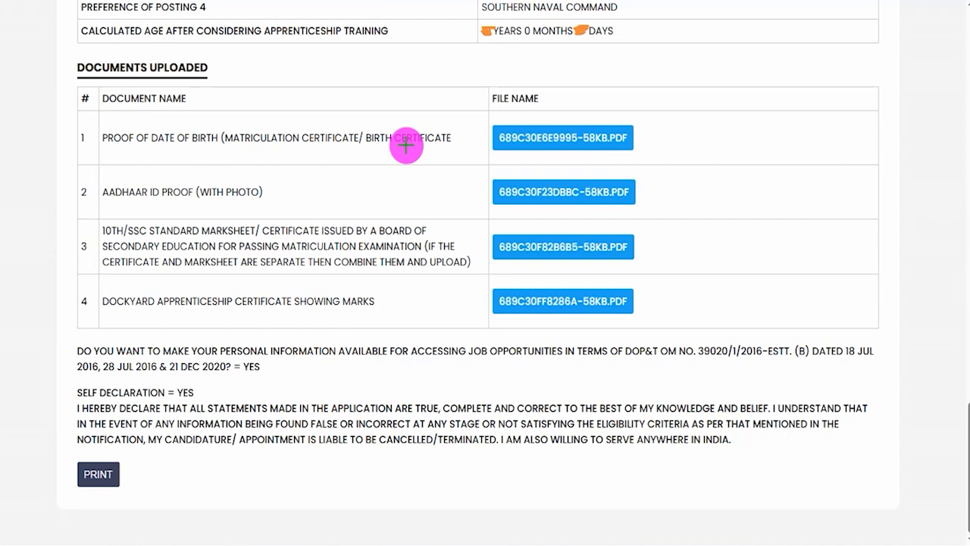
drag(281, 480, 127, 474)
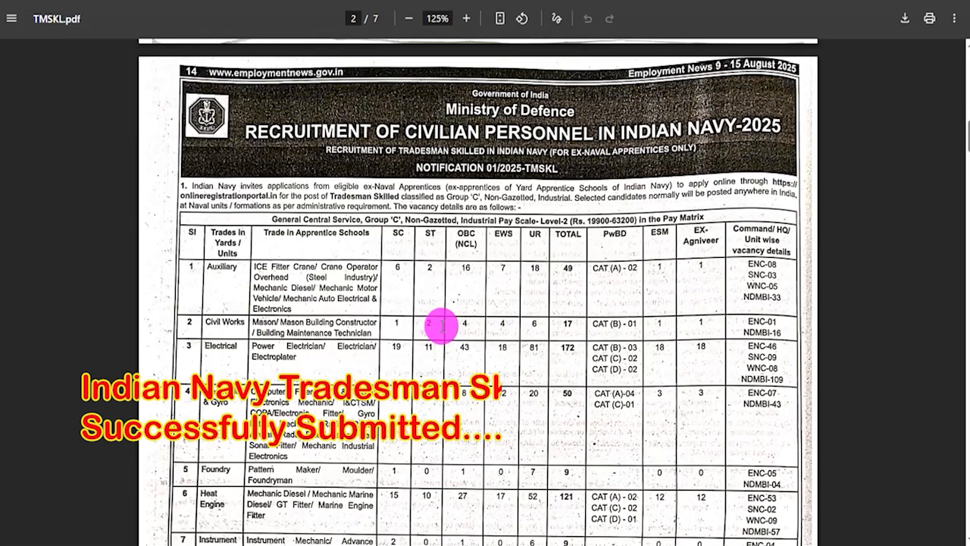
- Return to TMSKL.pdf and review the trade-wise vacancy table on page 2
scroll(442, 326, down, 10)
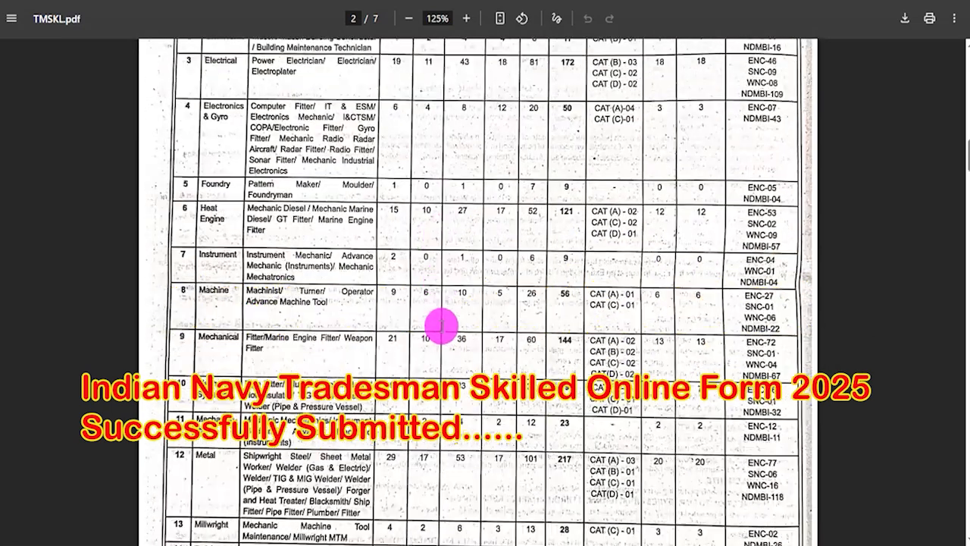